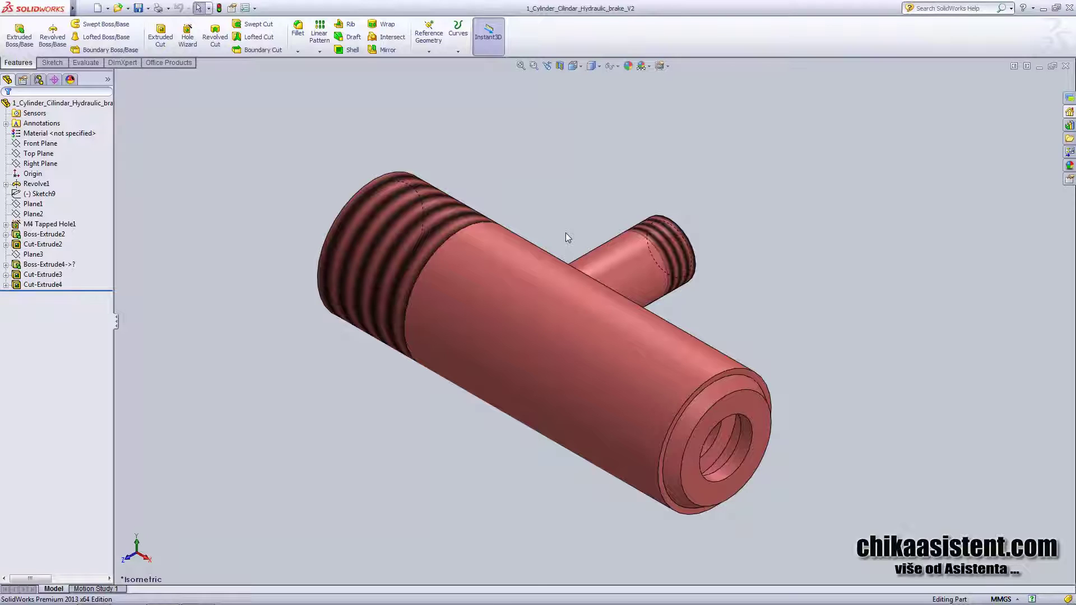
- Orbit the hydraulic brake cylinder part to a tilted view
mouse_move(565, 233)
middle_down()
mouse_move(601, 303)
mouse_move(478, 362)
mouse_move(456, 412)
mouse_move(557, 245)
mouse_move(531, 242)
mouse_move(367, 360)
mouse_move(360, 394)
mouse_move(590, 415)
mouse_move(545, 460)
mouse_move(663, 377)
mouse_move(548, 269)
mouse_move(449, 286)
mouse_move(487, 353)
mouse_move(476, 328)
mouse_move(497, 304)
middle_up()
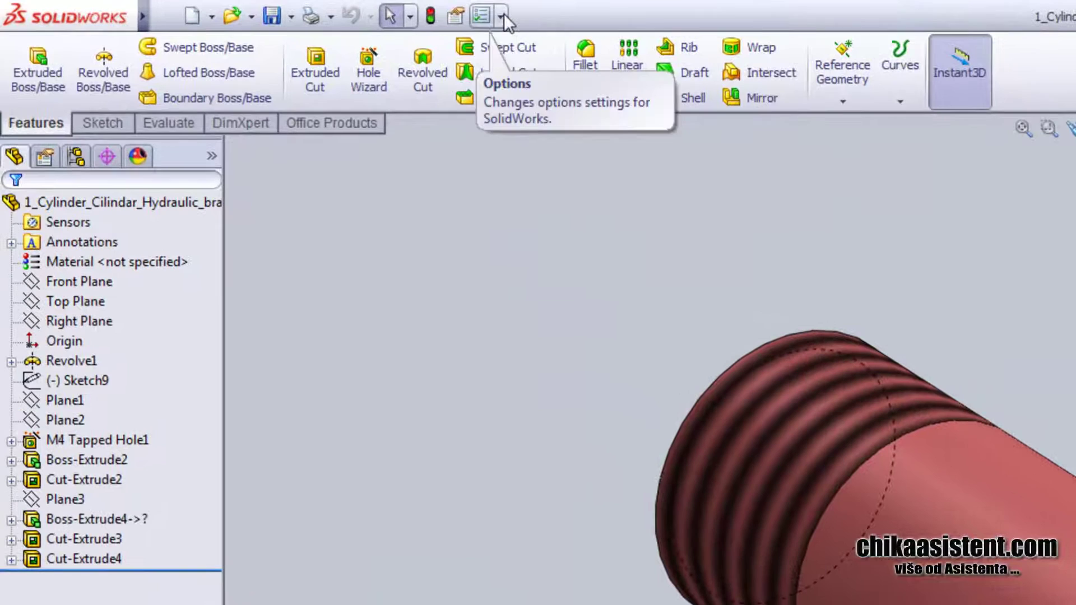
- Enable the SolidWorks Simulation add-in with Start Up checked and show the Simulation tools
click(503, 13)
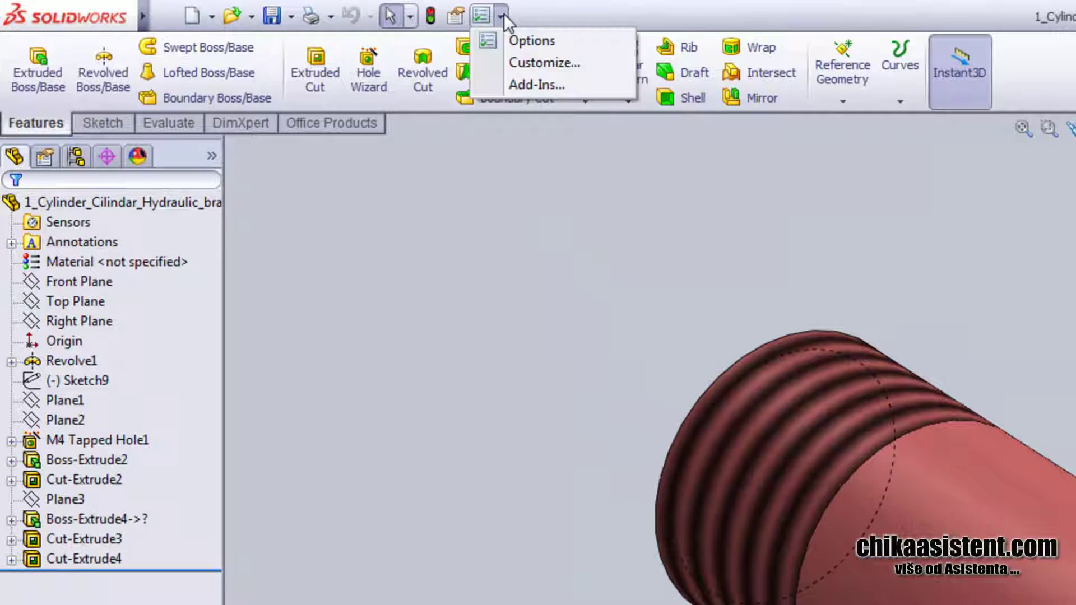
click(527, 83)
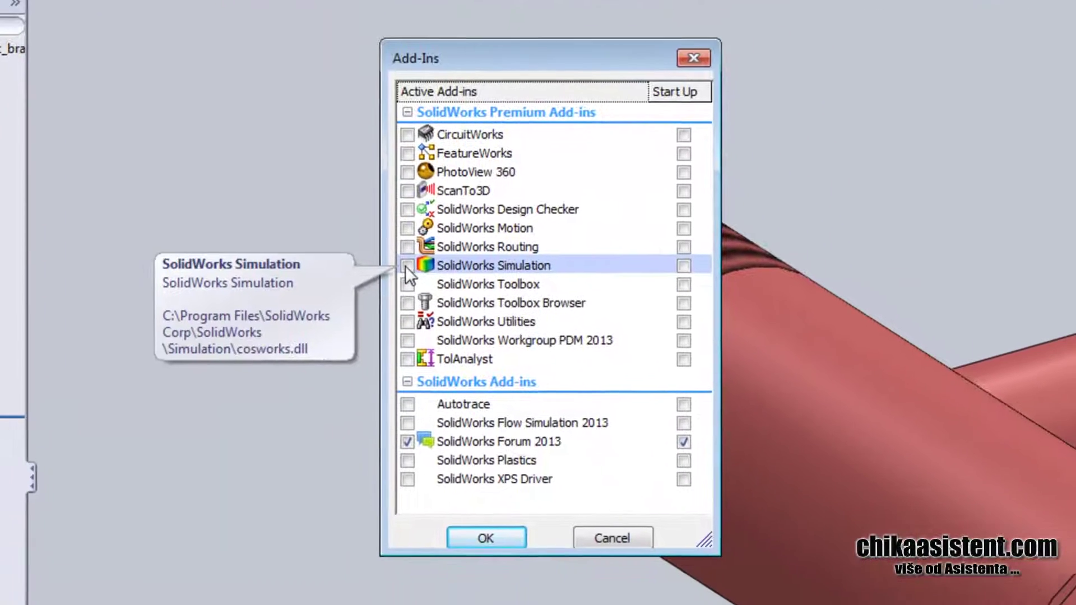
click(396, 256)
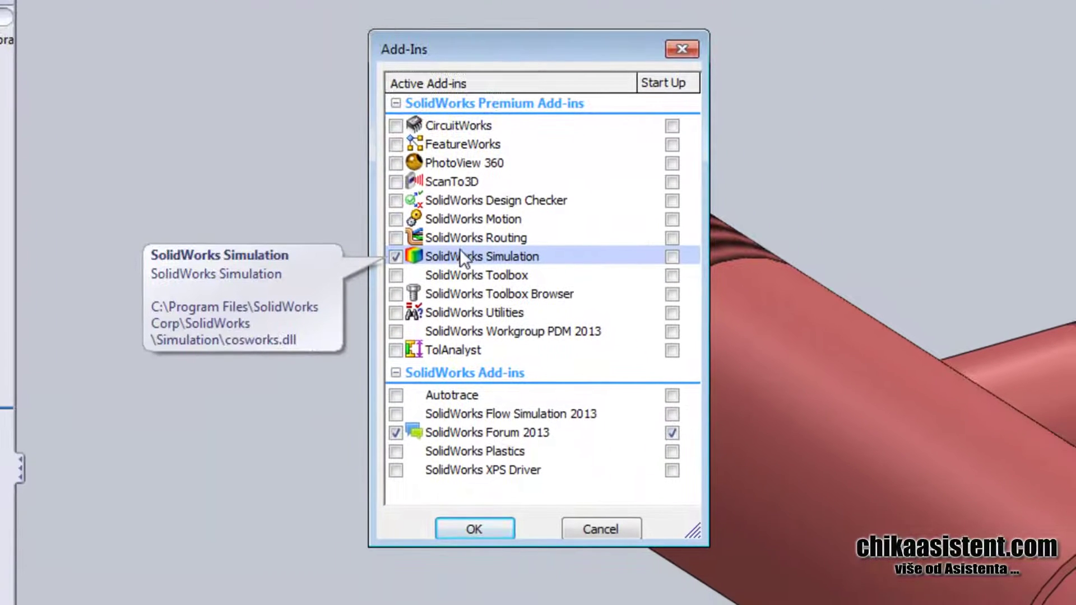
click(666, 258)
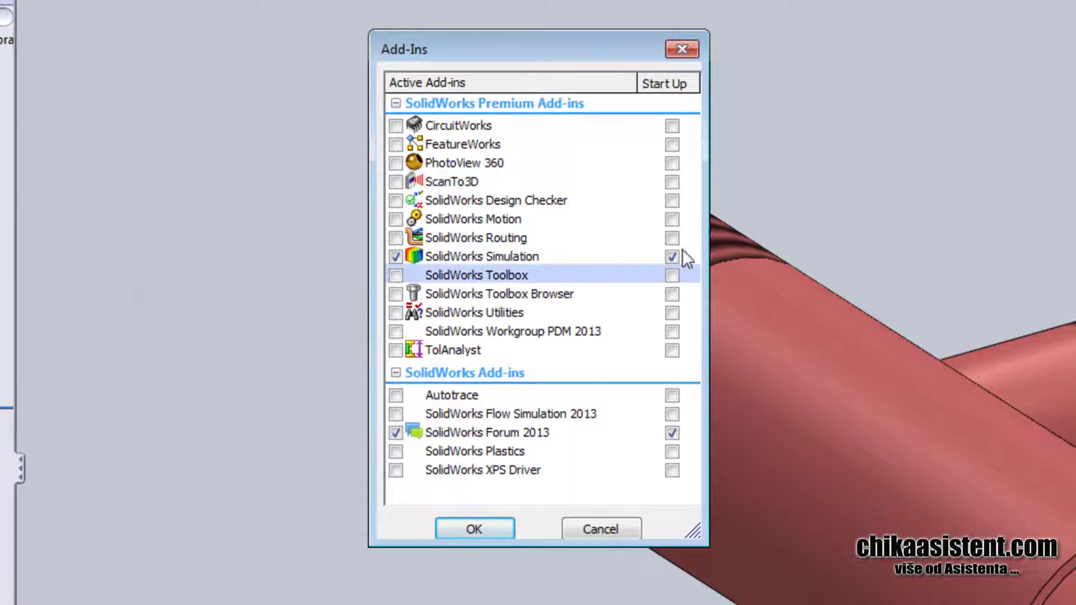
click(495, 529)
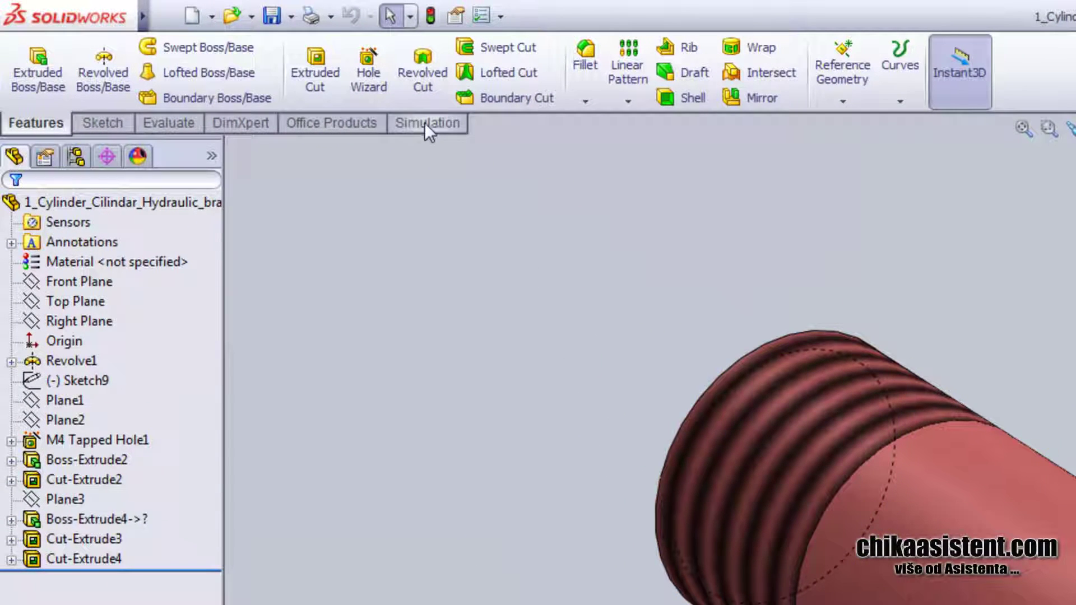
click(424, 121)
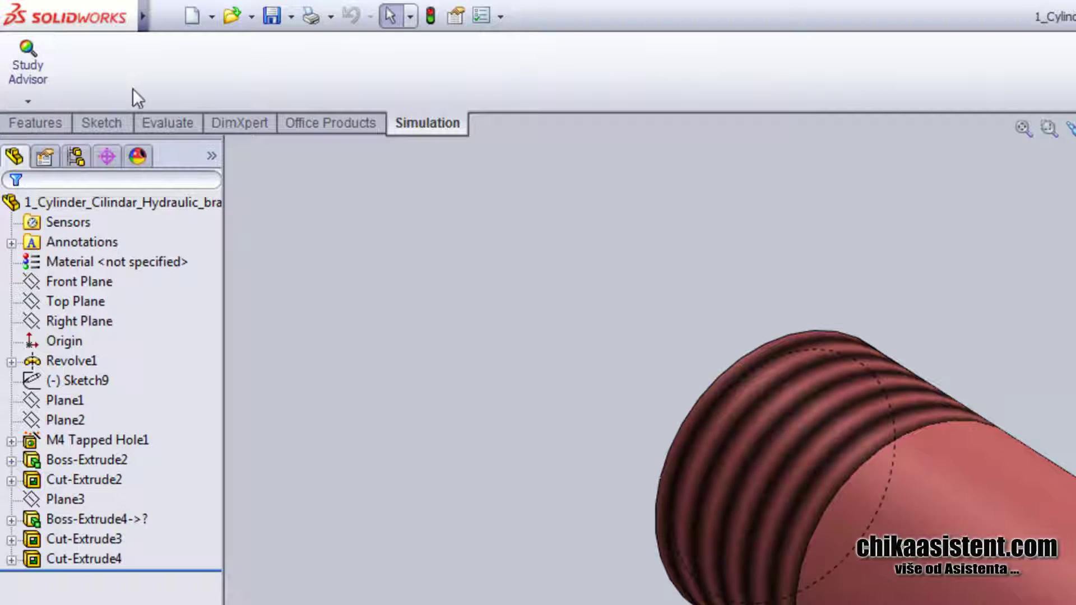
click(29, 102)
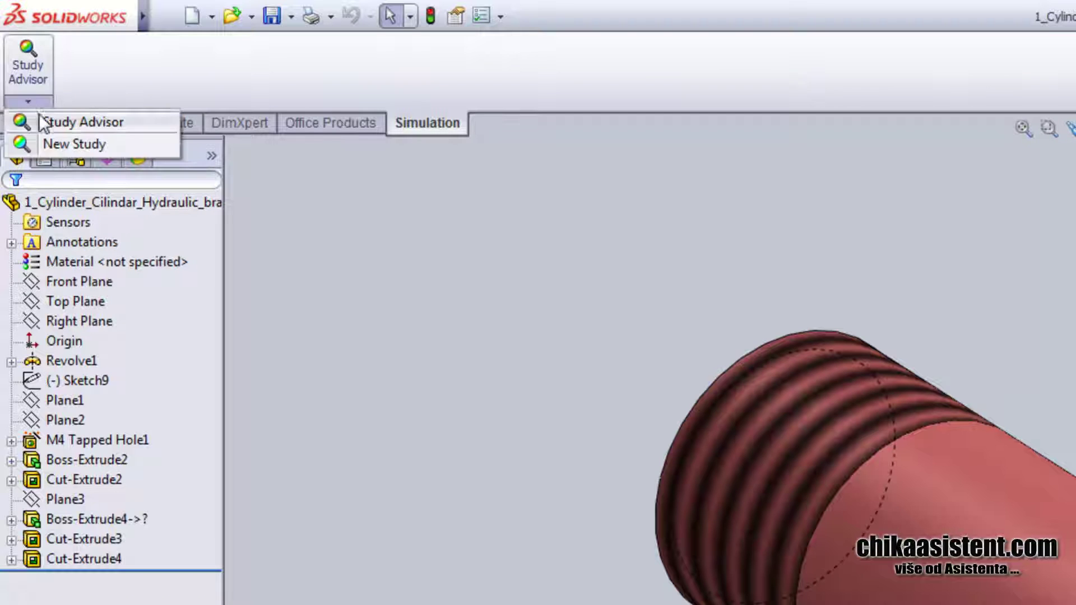
- Create a new static study, renaming Study 1 to 'Savijanja'
click(51, 144)
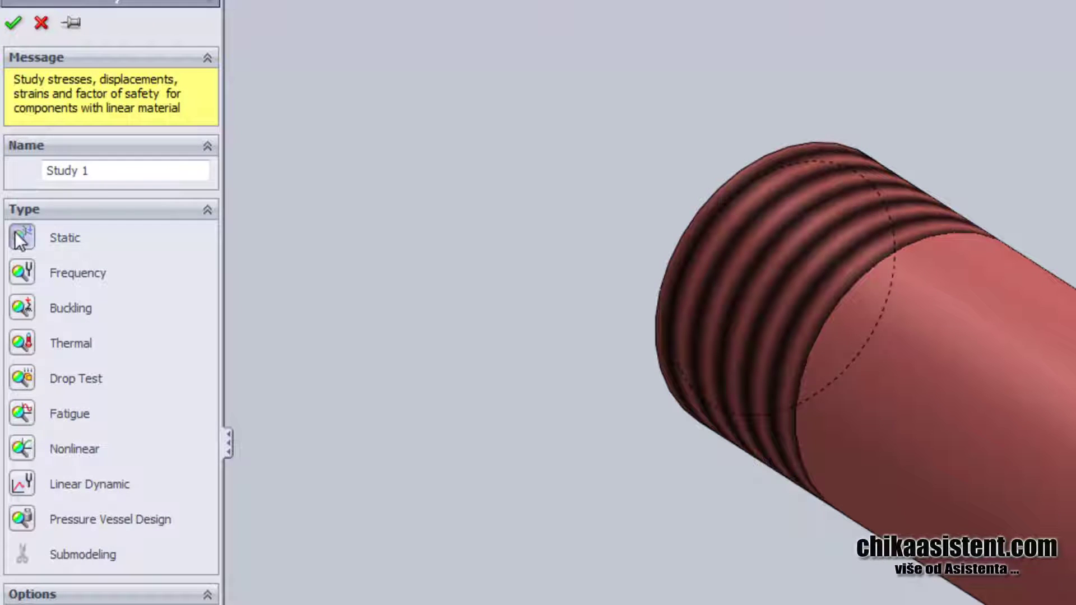
drag(92, 171, 41, 172)
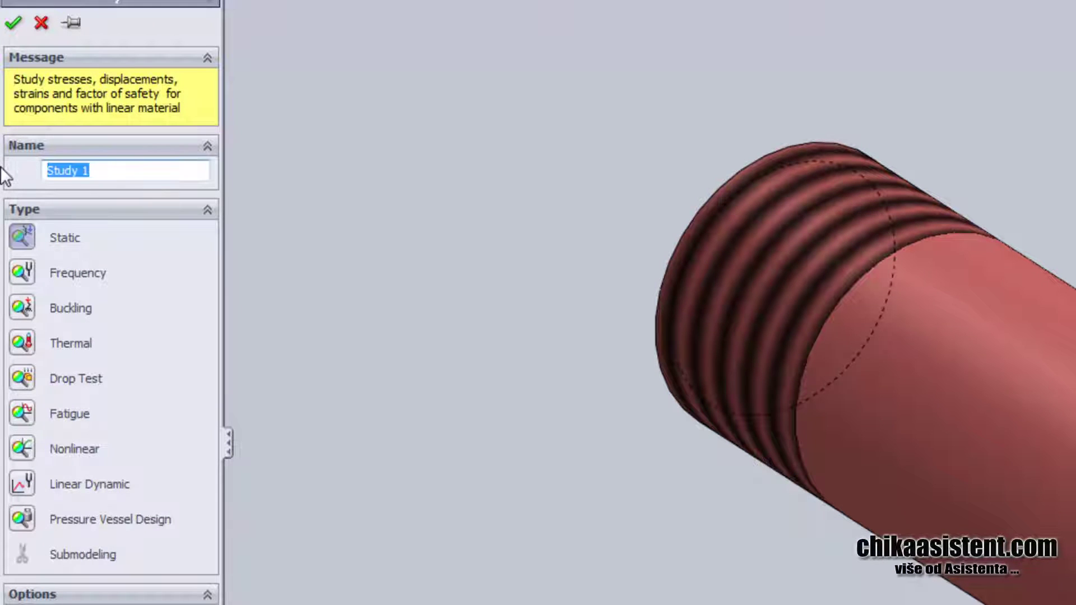
text(Savijanja)
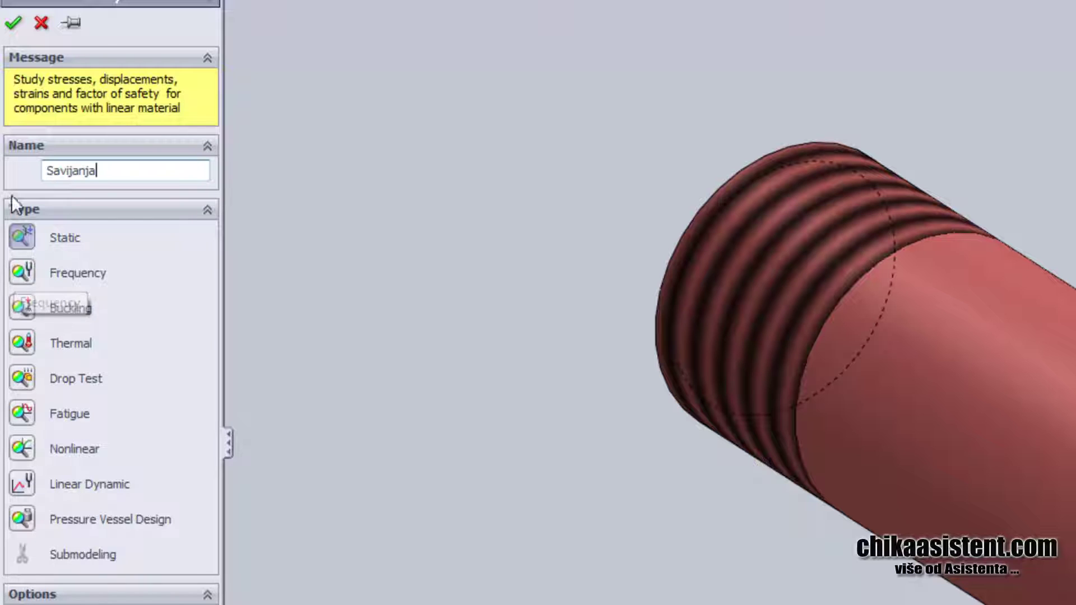
click(14, 23)
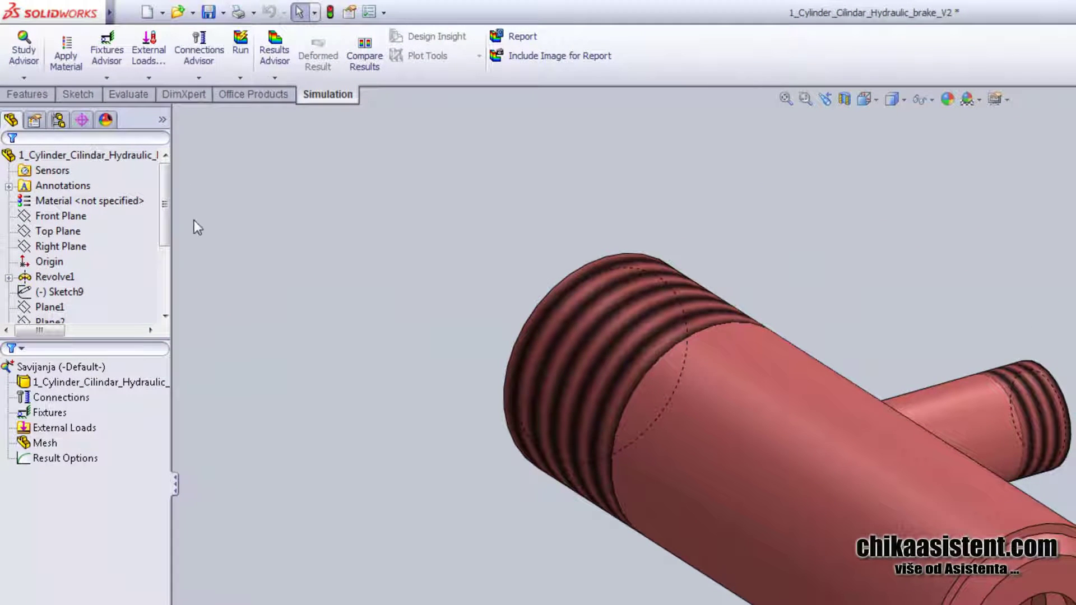
- Apply Alloy Steel from the SolidWorks Materials Steel library to the brake cylinder
ctrl+middle_drag(793, 499, 485, 395)
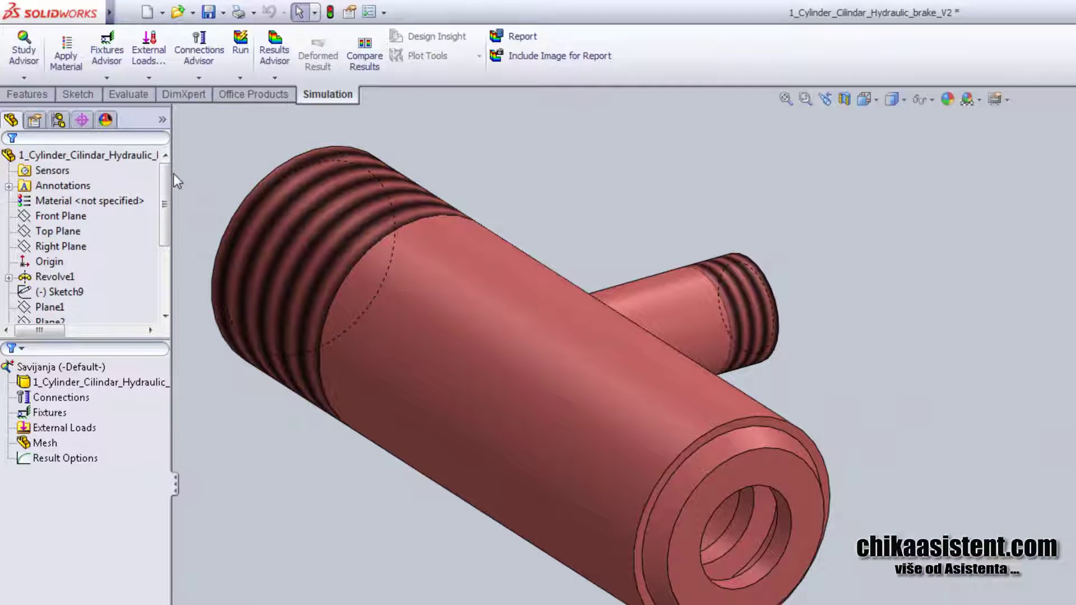
click(75, 50)
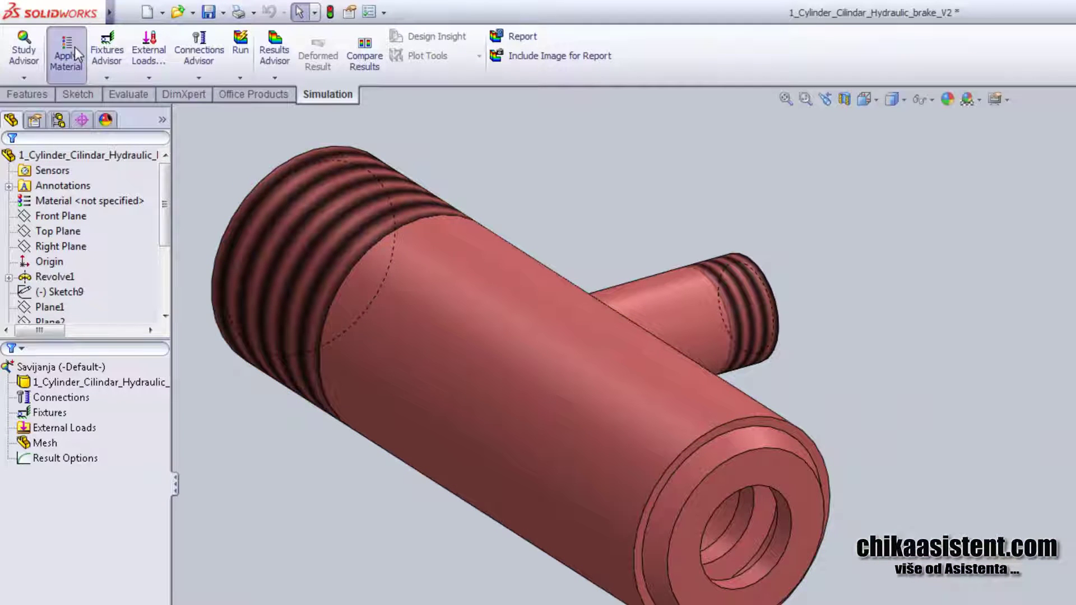
drag(80, 24, 177, 113)
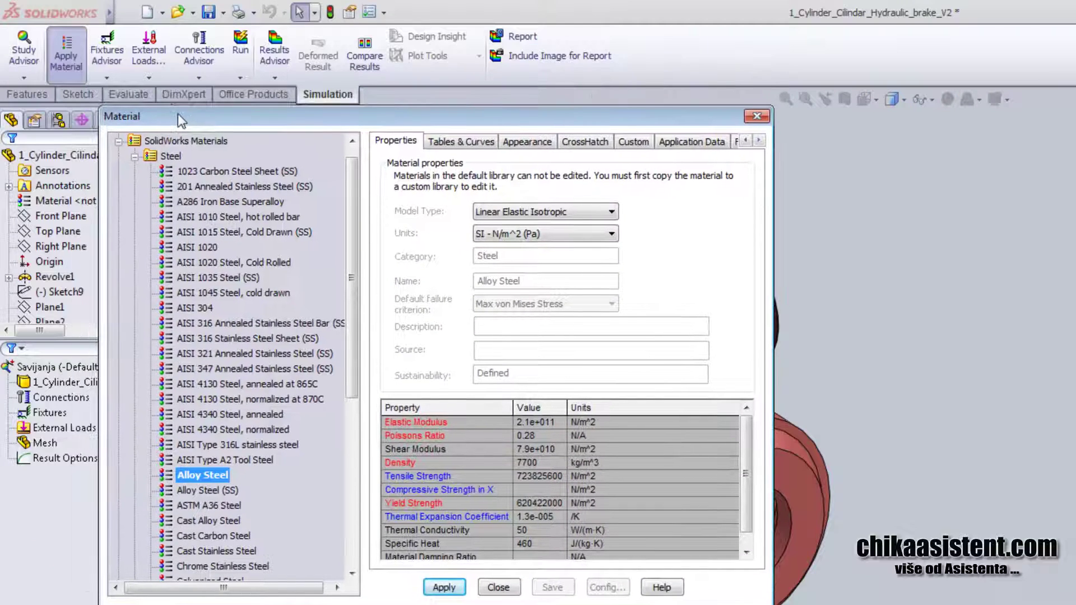
scroll(336, 174, down, 4)
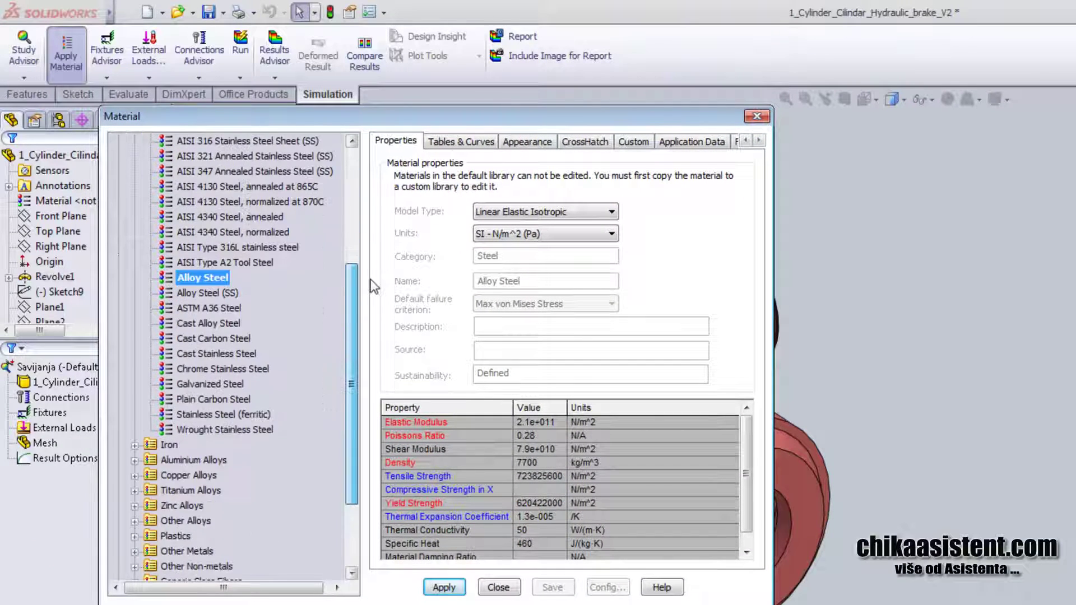
scroll(336, 171, up, 2)
scroll(339, 166, up, 3)
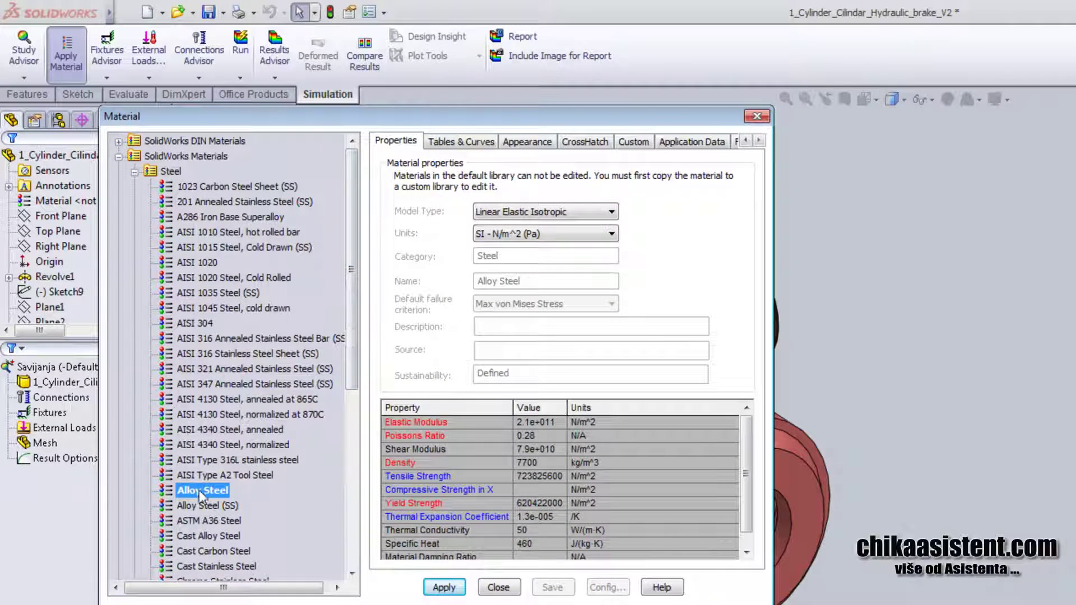
drag(336, 116, 296, 70)
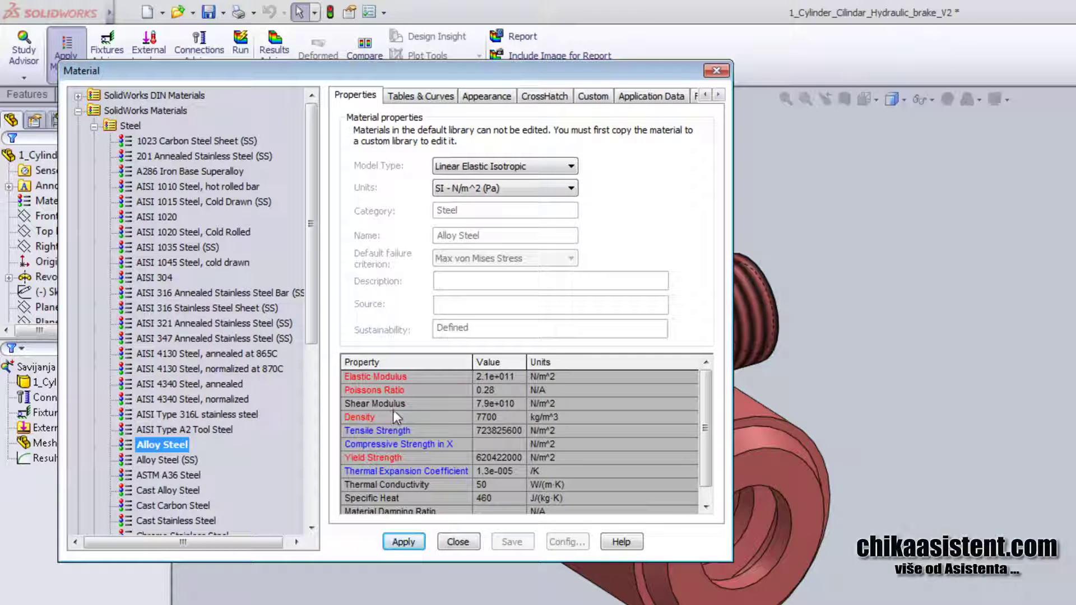
click(412, 544)
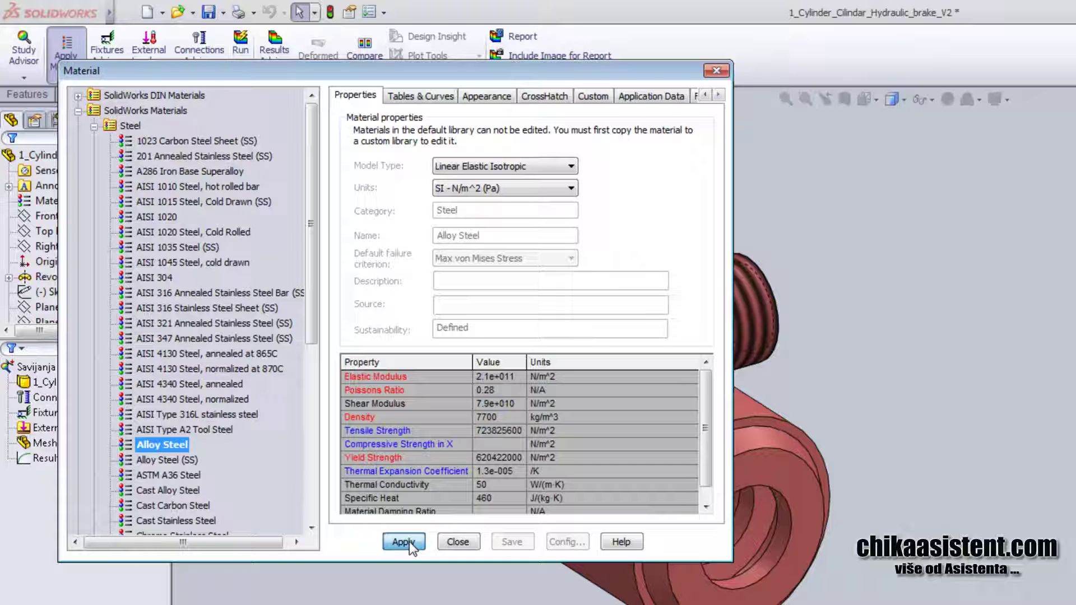
click(457, 544)
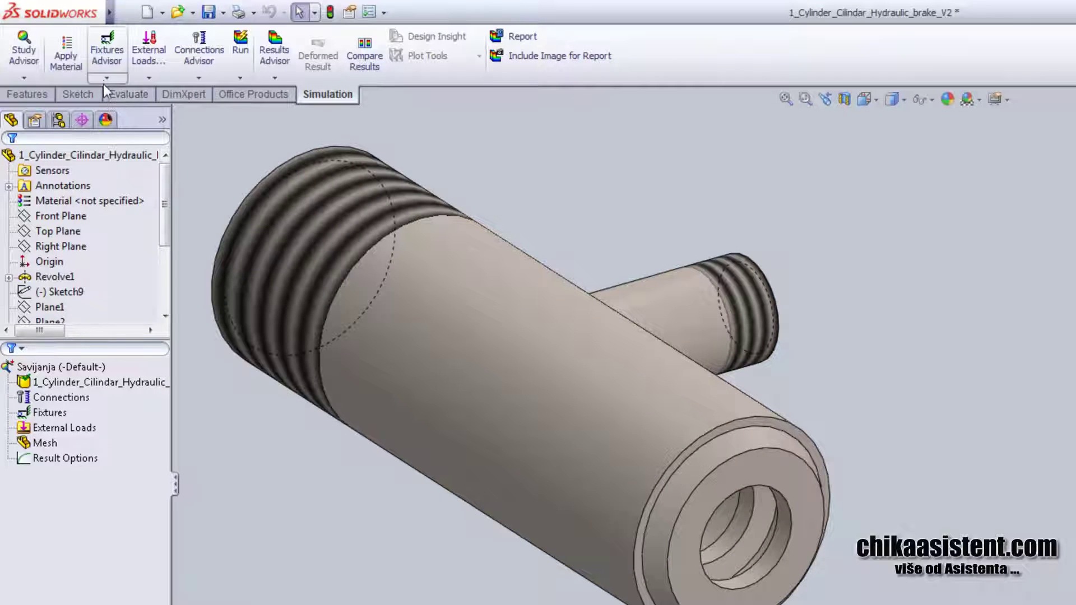
- Add a Fixed Geometry restraint on the threaded side branch's end face
click(104, 79)
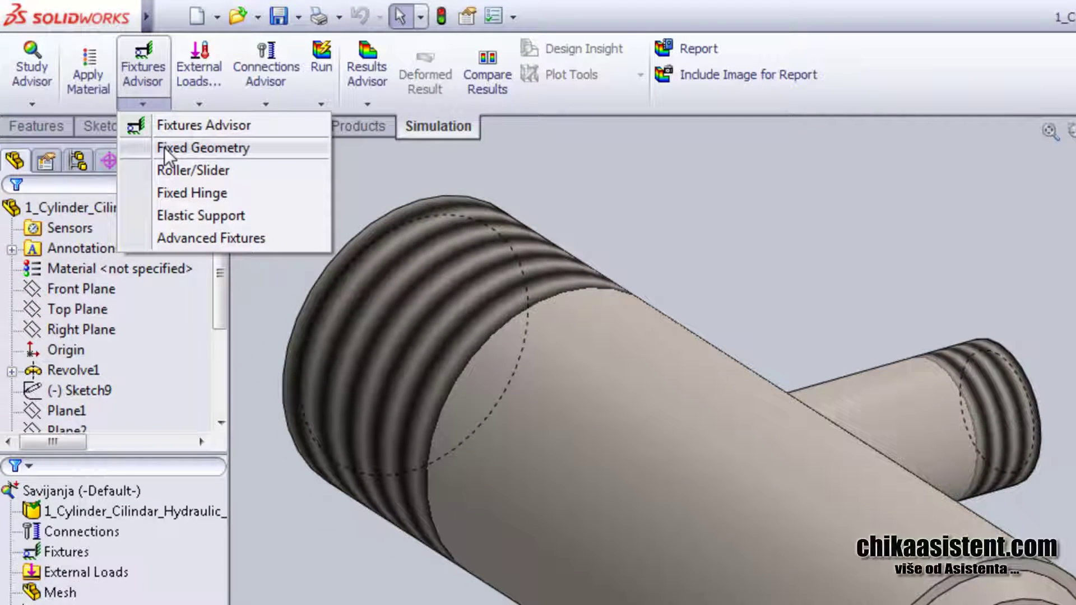
click(164, 147)
mouse_move(708, 580)
middle_down()
mouse_move(442, 506)
mouse_move(363, 435)
middle_up()
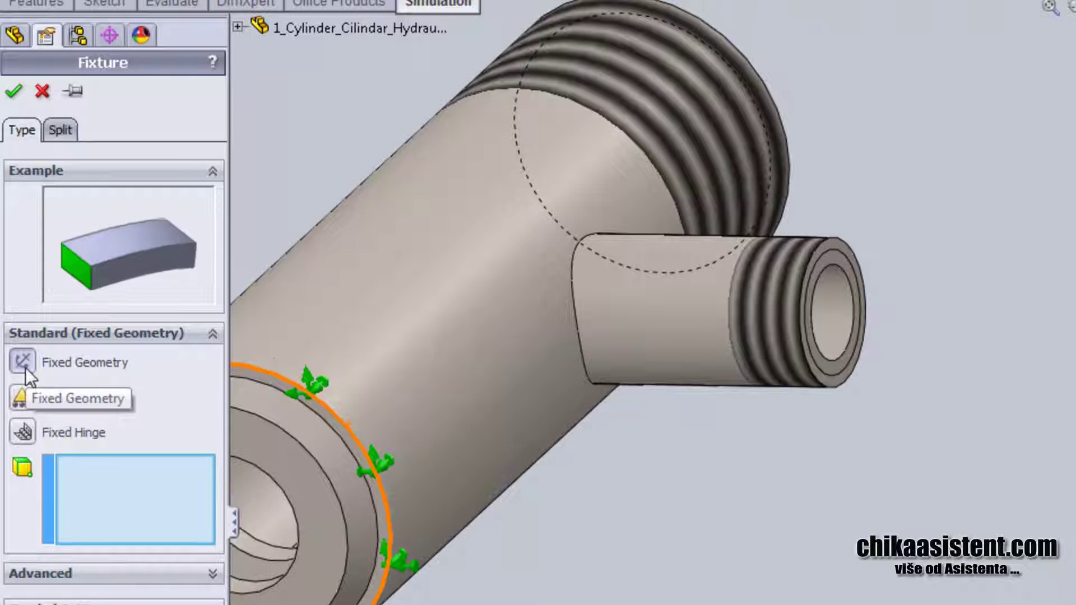
middle_drag(544, 379, 459, 418)
scroll(716, 236, down, 2)
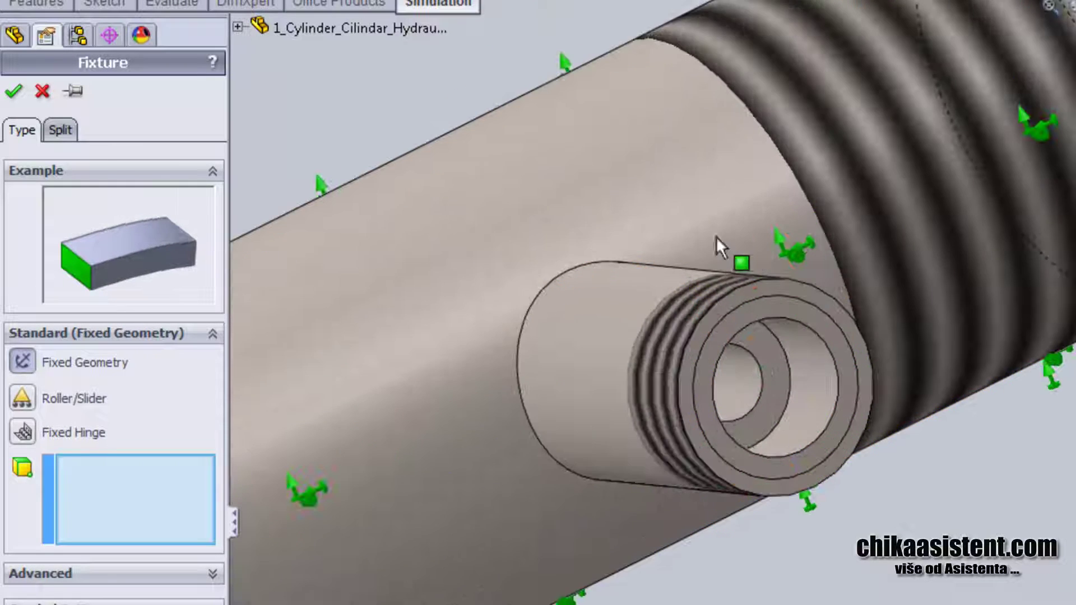
scroll(743, 315, down, 2)
scroll(801, 351, down, 1)
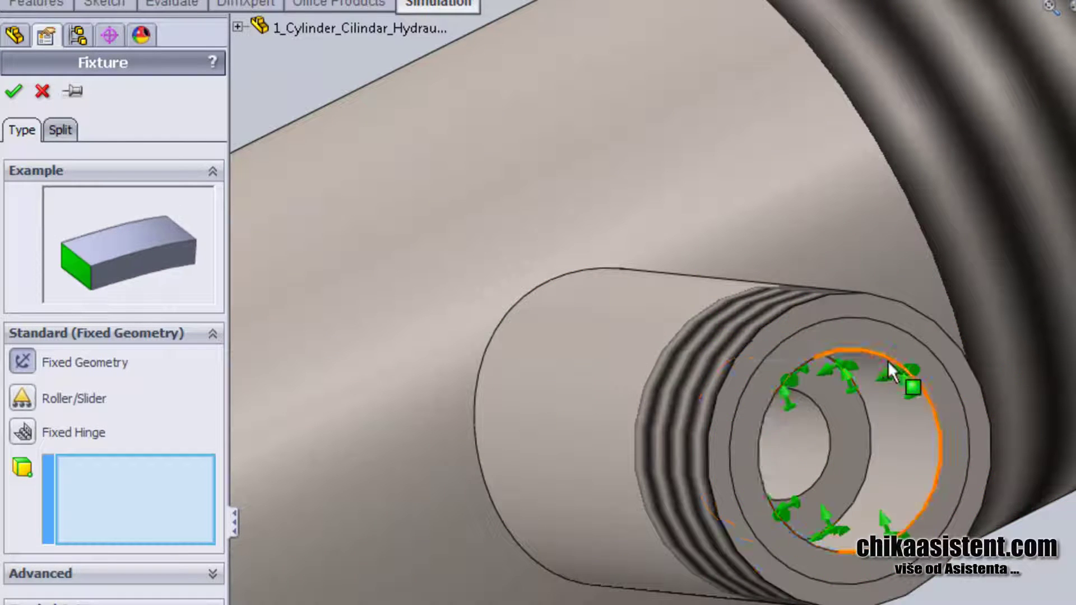
click(835, 336)
scroll(831, 347, up, 3)
middle_drag(831, 347, 773, 359)
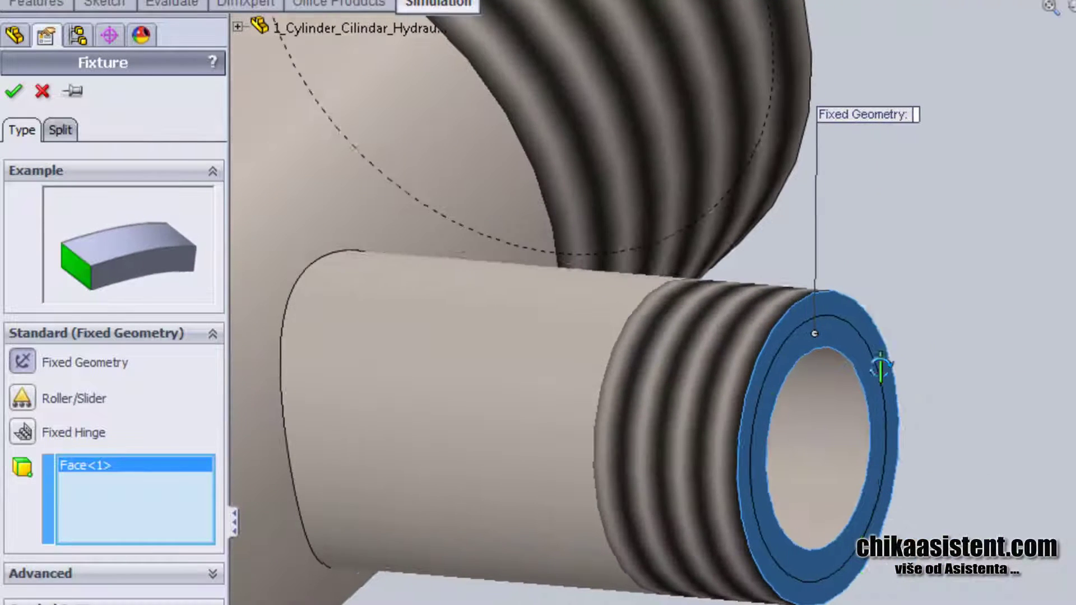
click(14, 91)
- Reorient the view to show the whole T-shaped part from the side
scroll(504, 305, up, 3)
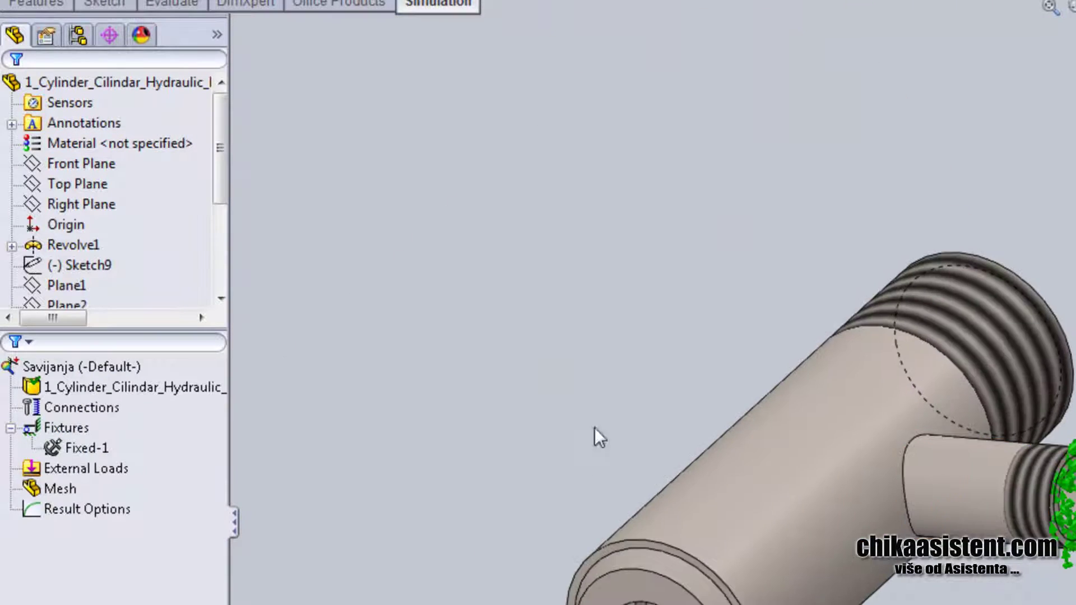
mouse_move(596, 435)
middle_down()
mouse_move(605, 326)
mouse_move(581, 389)
middle_up()
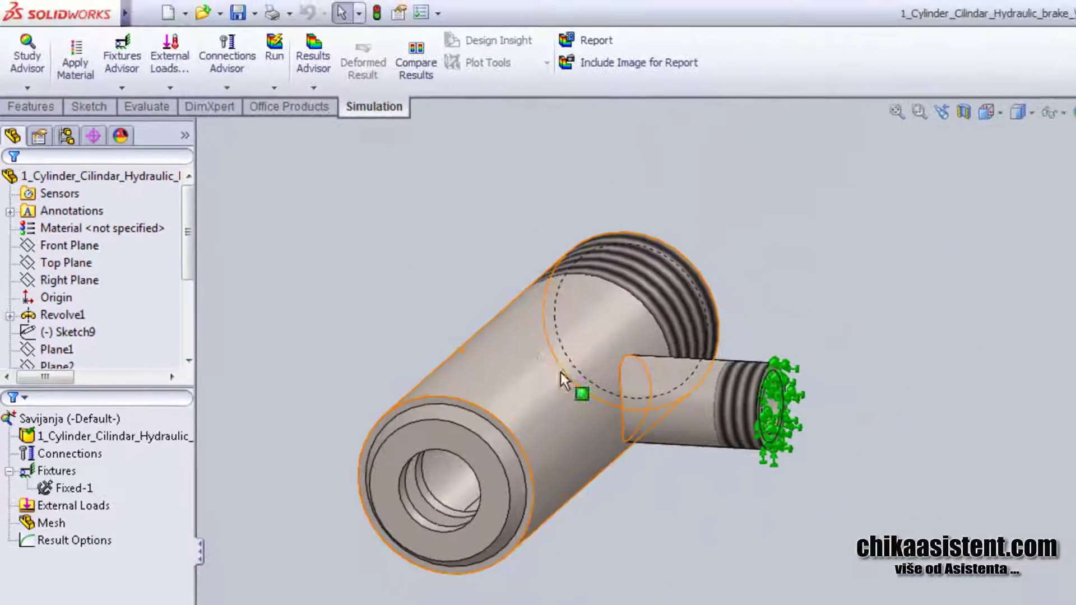
scroll(581, 389, down, 3)
ctrl+middle_drag(600, 336, 826, 408)
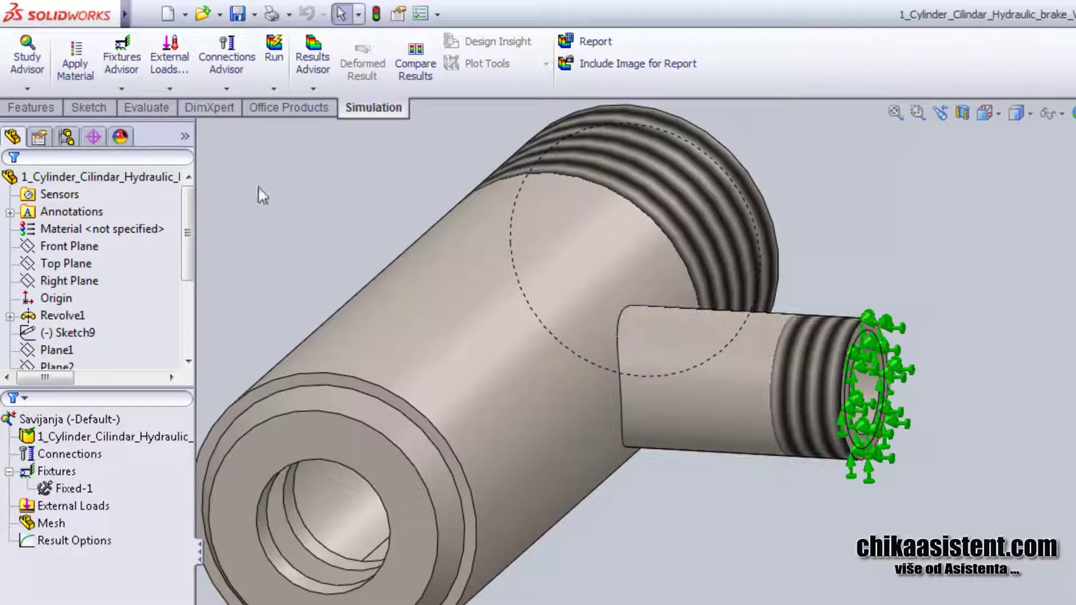
click(170, 89)
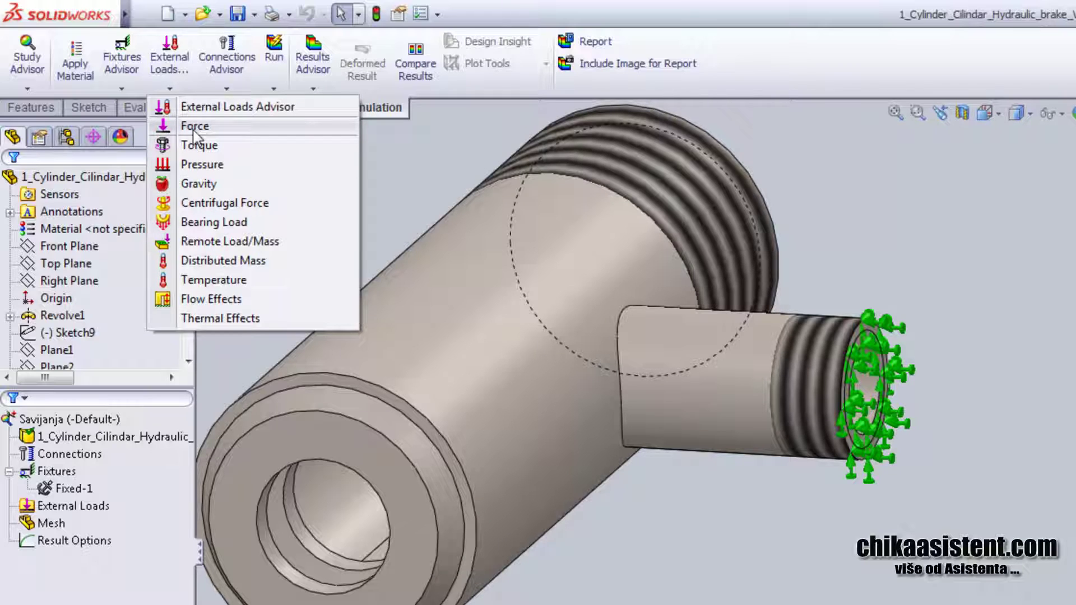
- Start a force load on the main cylinder's end-face edge
click(192, 127)
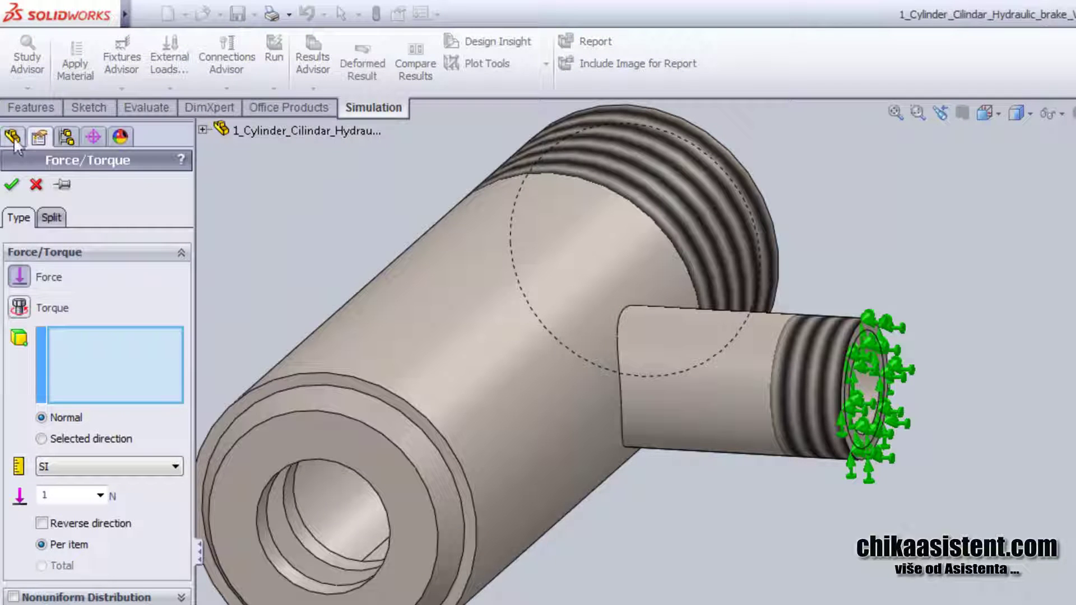
ctrl+middle_drag(243, 271, 274, 253)
scroll(352, 525, down, 2)
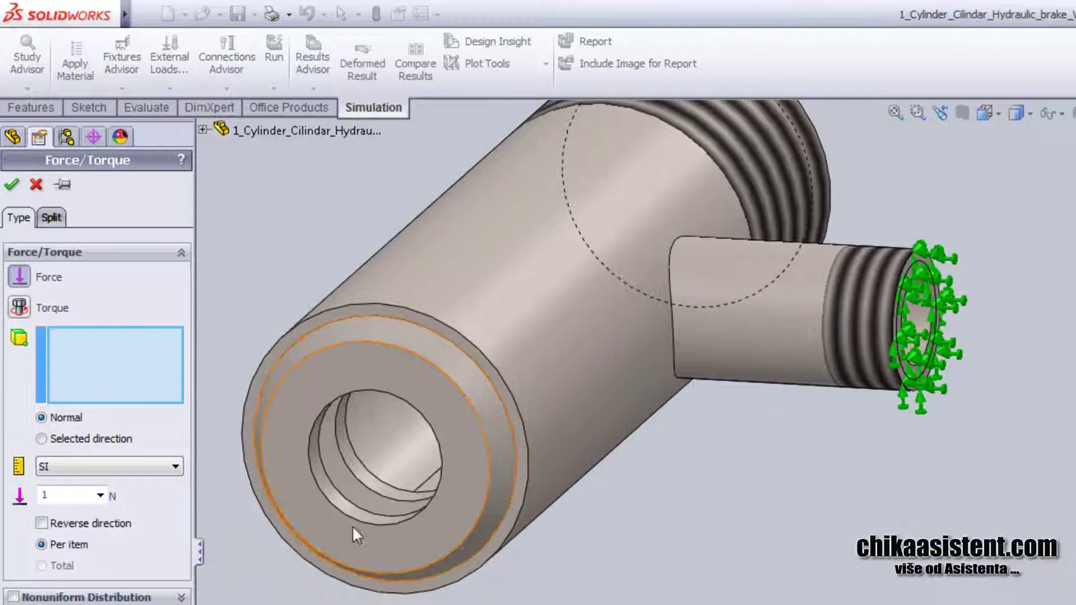
scroll(352, 525, down, 3)
scroll(506, 554, up, 3)
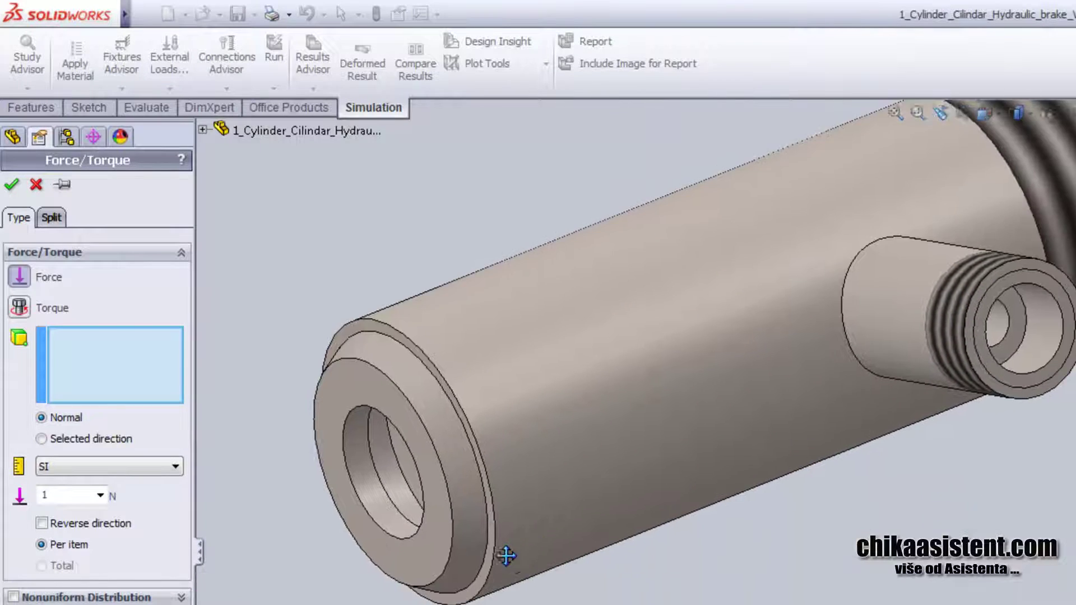
scroll(493, 537, up, 2)
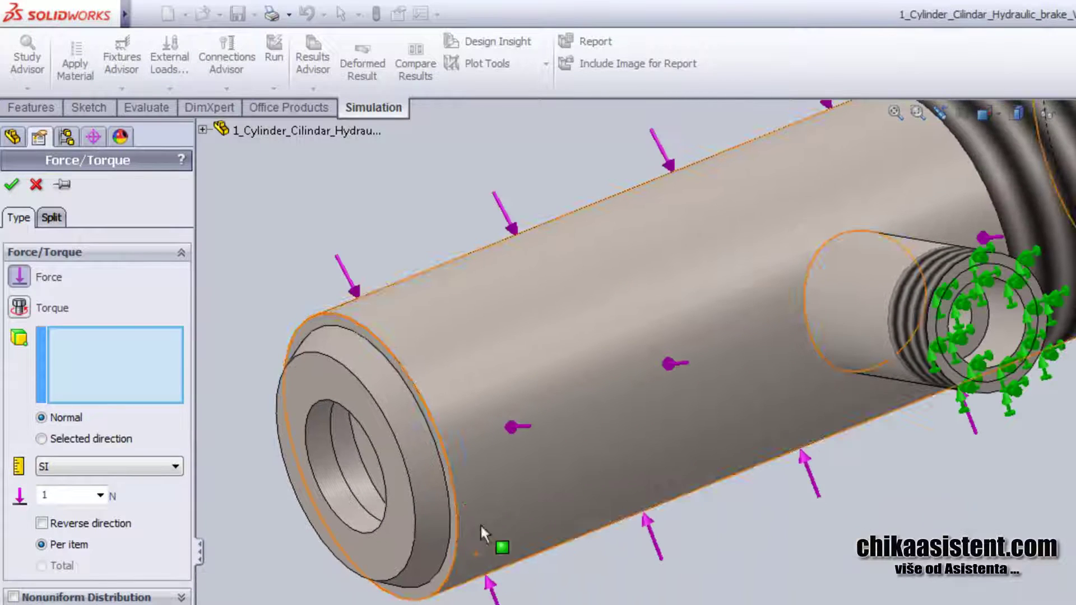
click(323, 358)
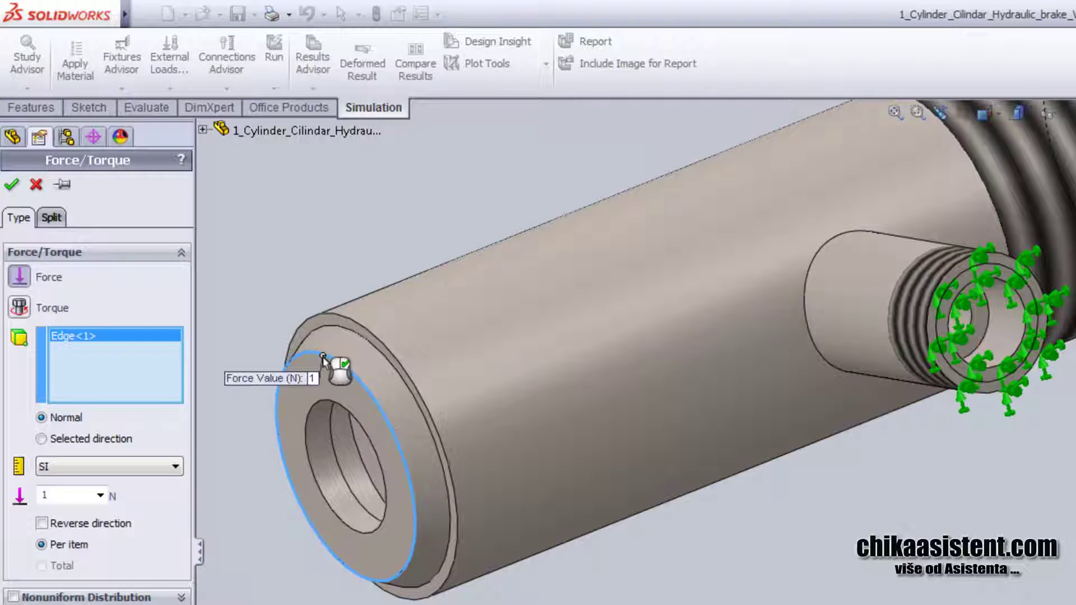
- Direct the force normal to the Top Plane at 3000 N, creating Force-1
click(41, 438)
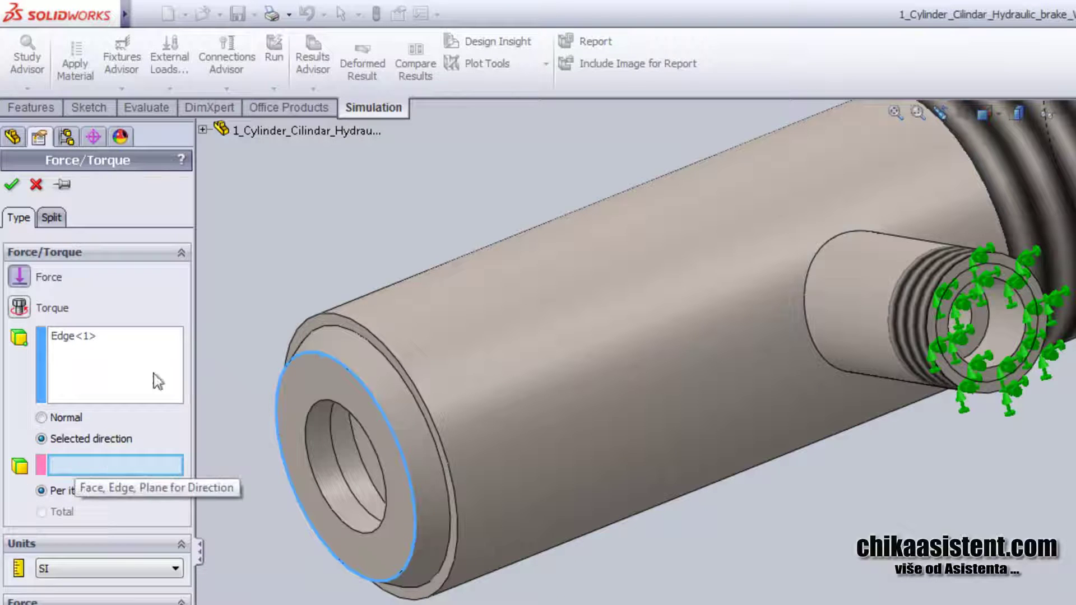
click(203, 129)
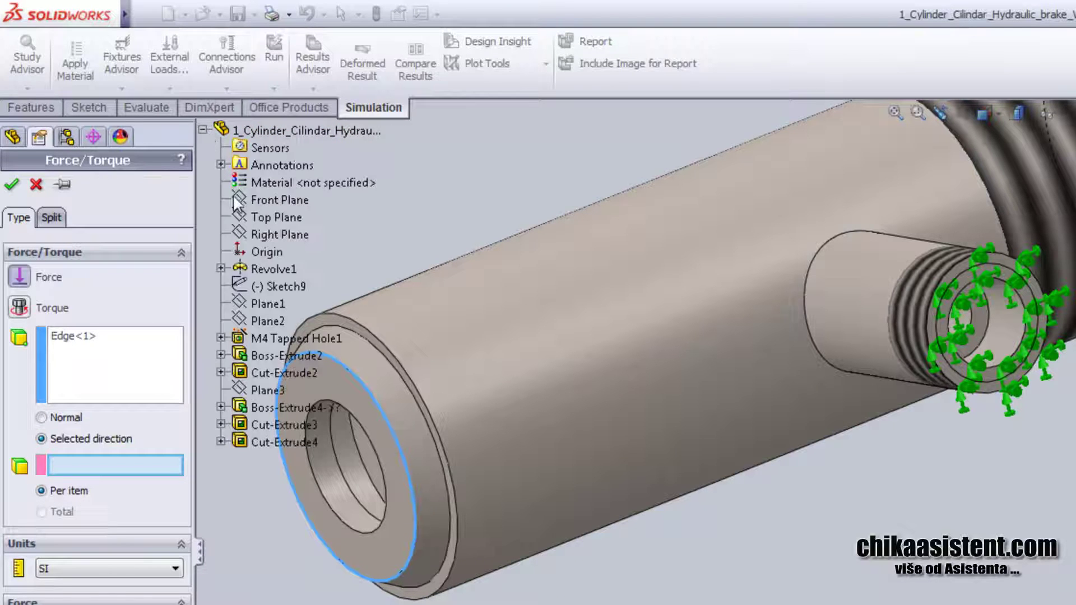
click(258, 218)
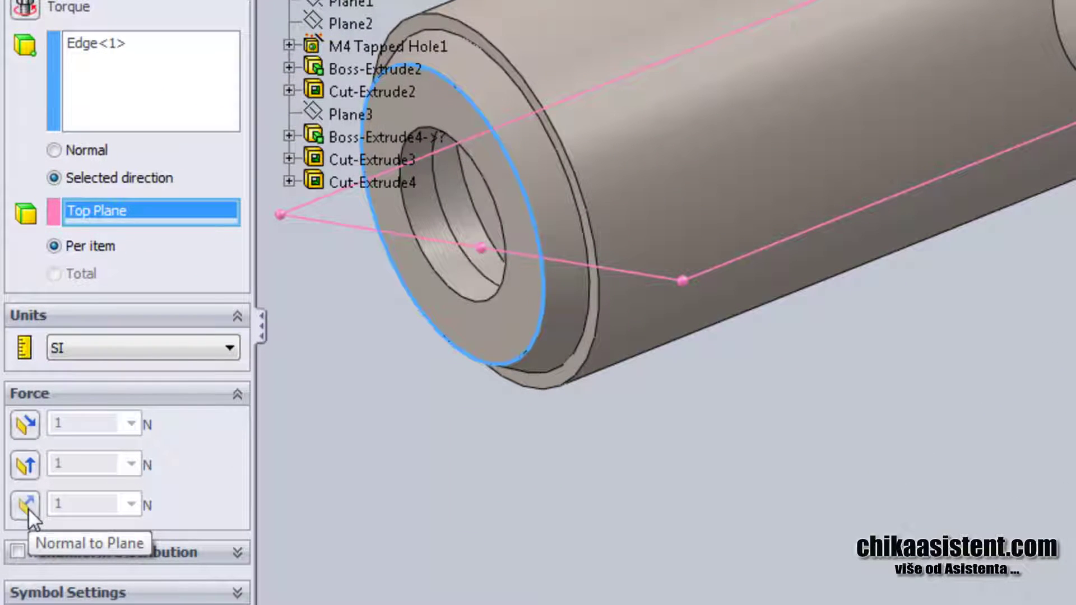
click(28, 507)
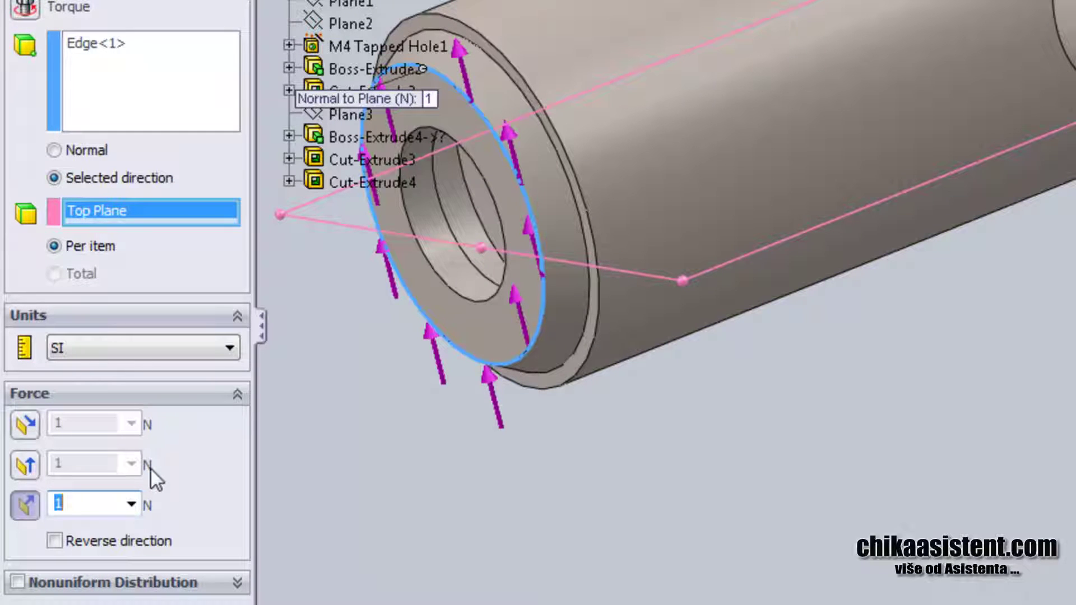
text(3000)
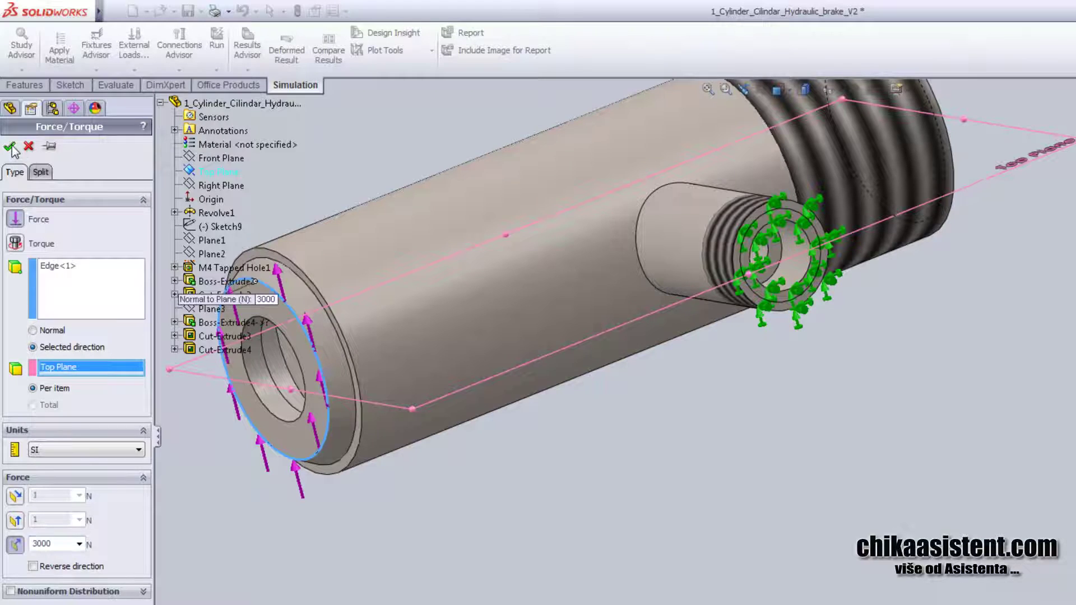
click(9, 146)
scroll(431, 253, down, 3)
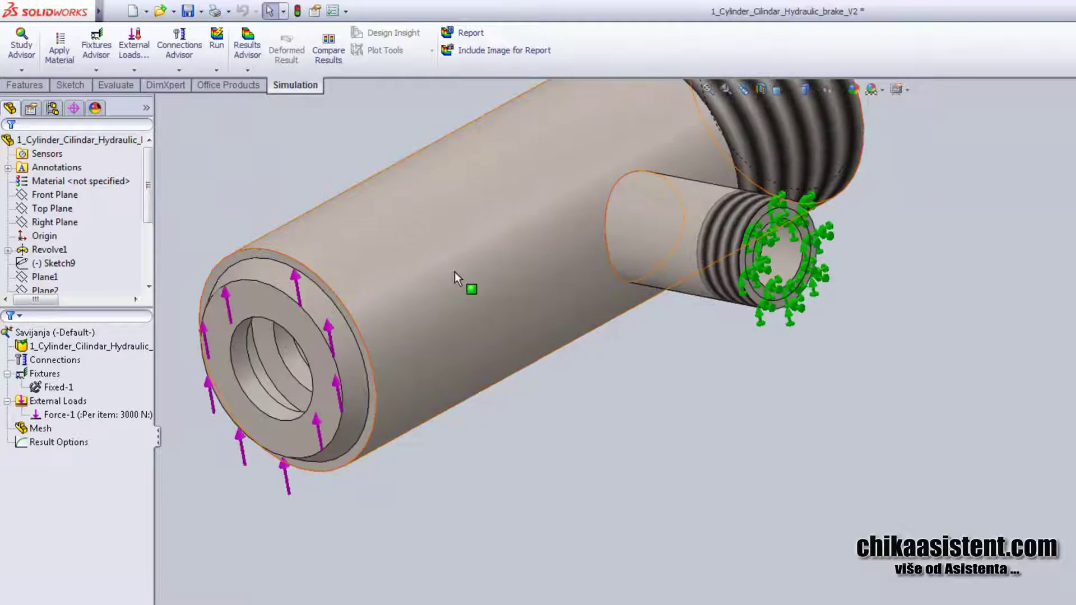
mouse_move(455, 275)
ctrl+middle_down()
mouse_move(424, 402)
mouse_move(457, 365)
ctrl+middle_up()
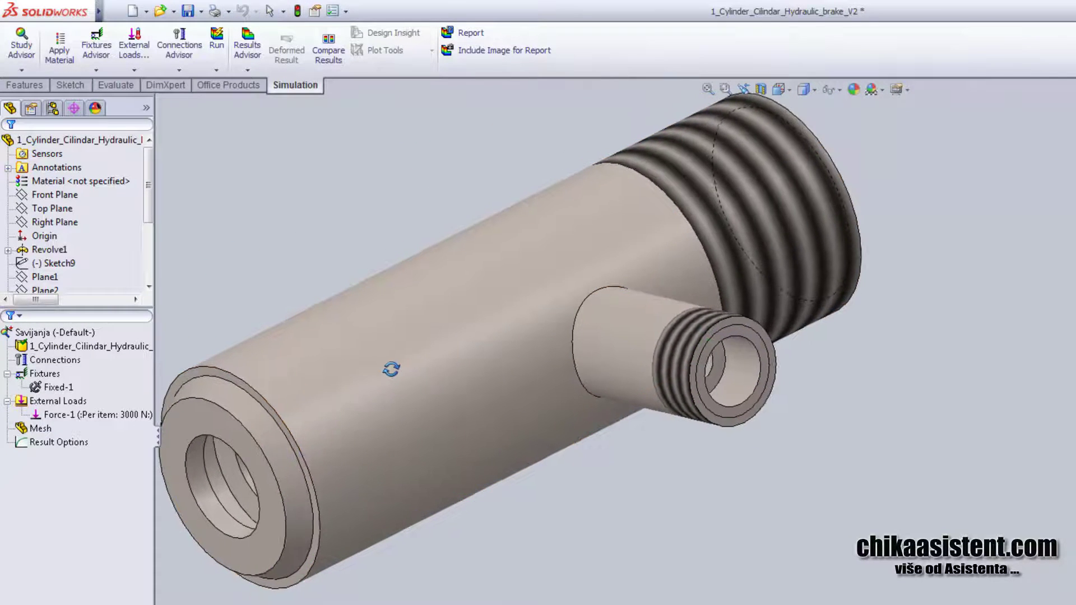
- Apply Torque-1 of 150 N·m to the outer cylindrical face, with the bore face as axis
click(139, 71)
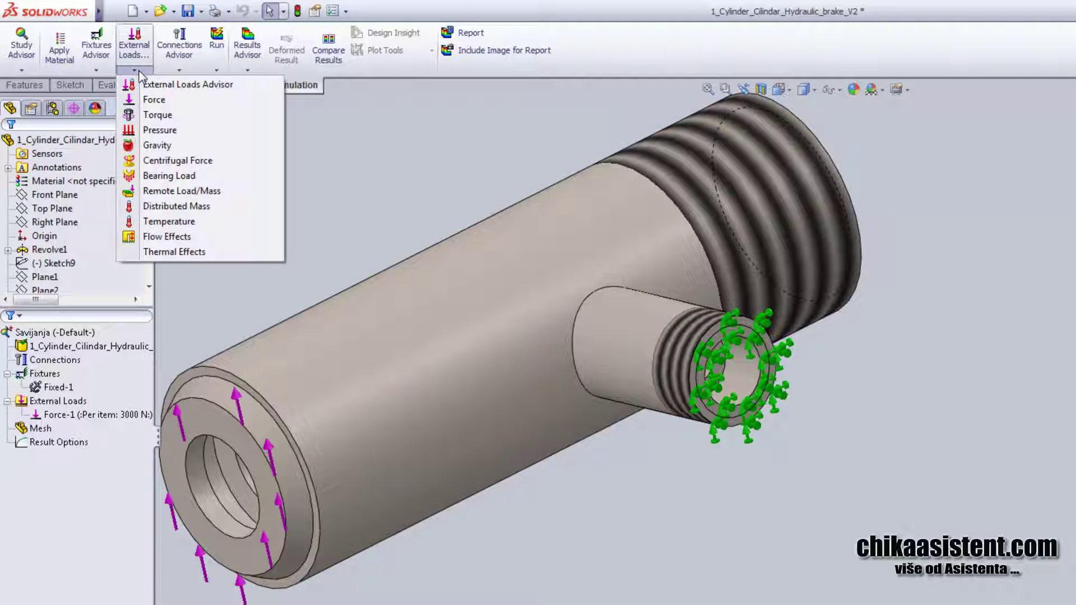
click(149, 115)
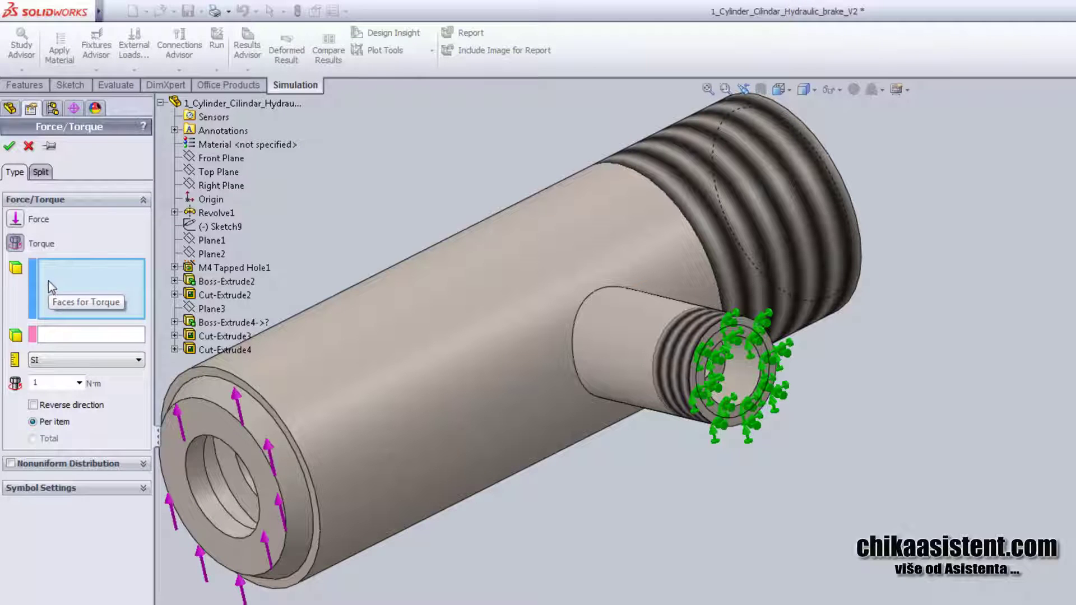
click(322, 361)
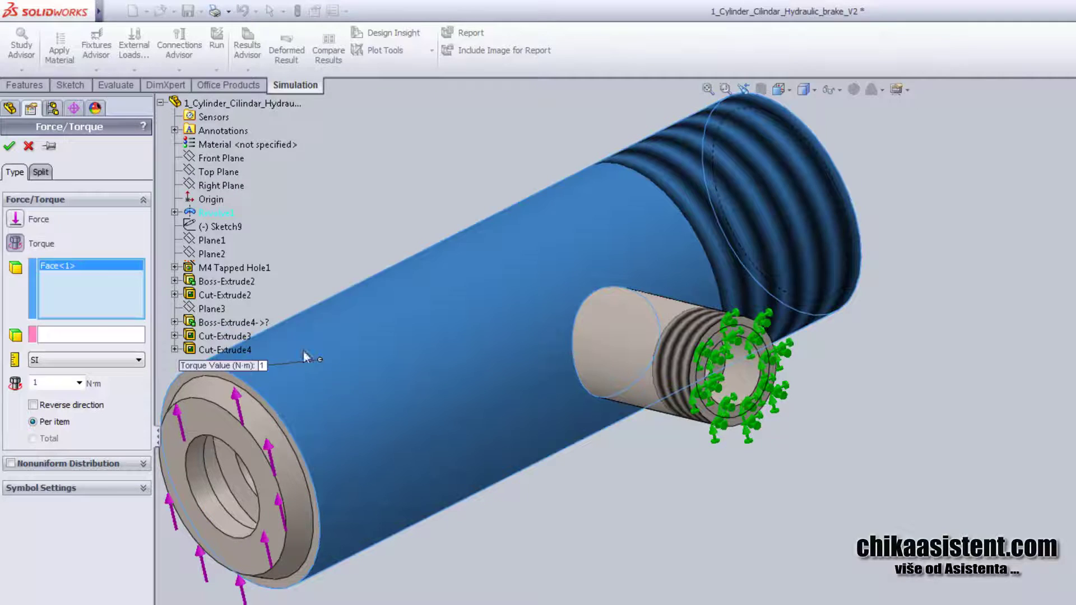
click(52, 337)
ctrl+middle_drag(211, 496, 280, 374)
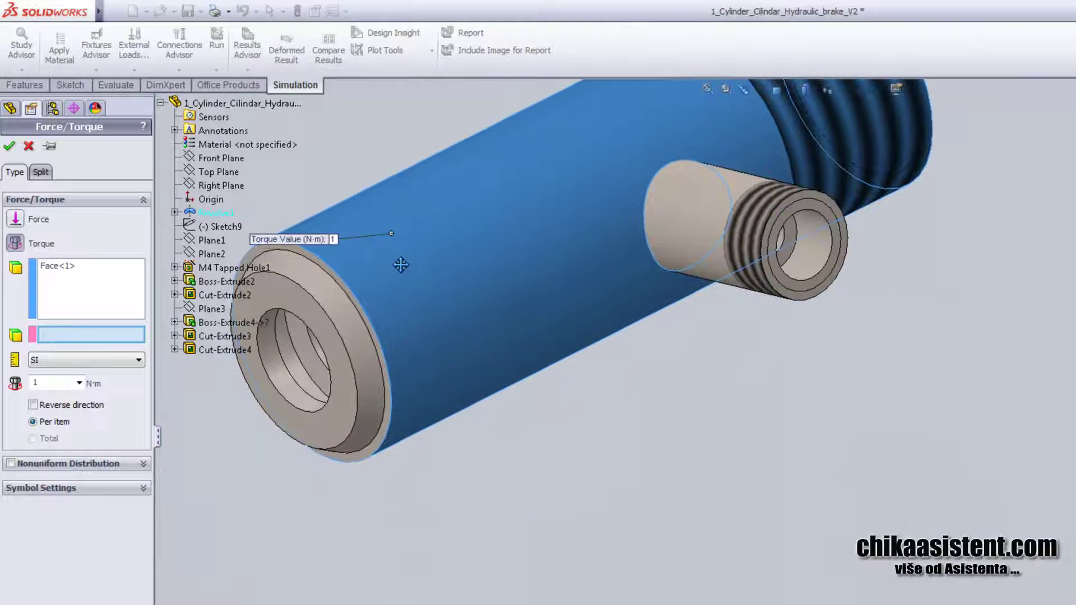
click(271, 357)
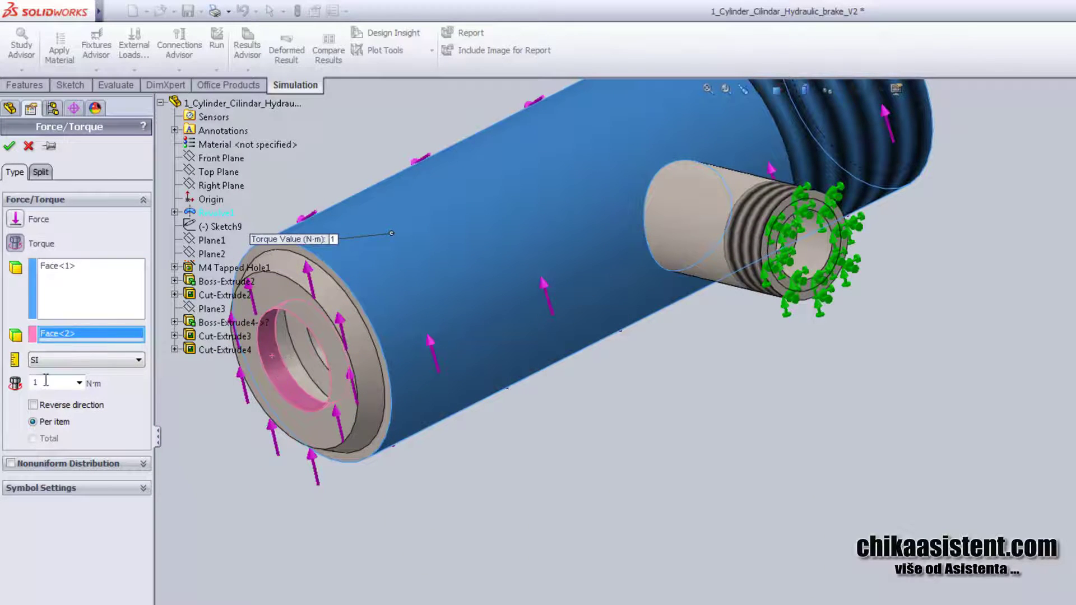
text(150)
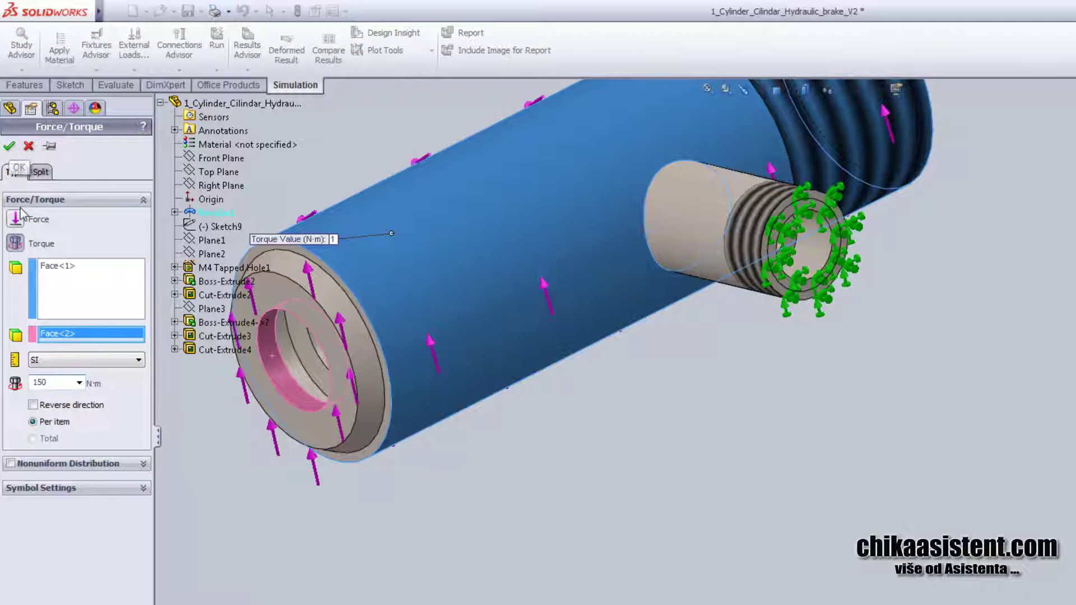
click(9, 148)
mouse_move(288, 330)
middle_down()
mouse_move(291, 357)
mouse_move(308, 371)
middle_up()
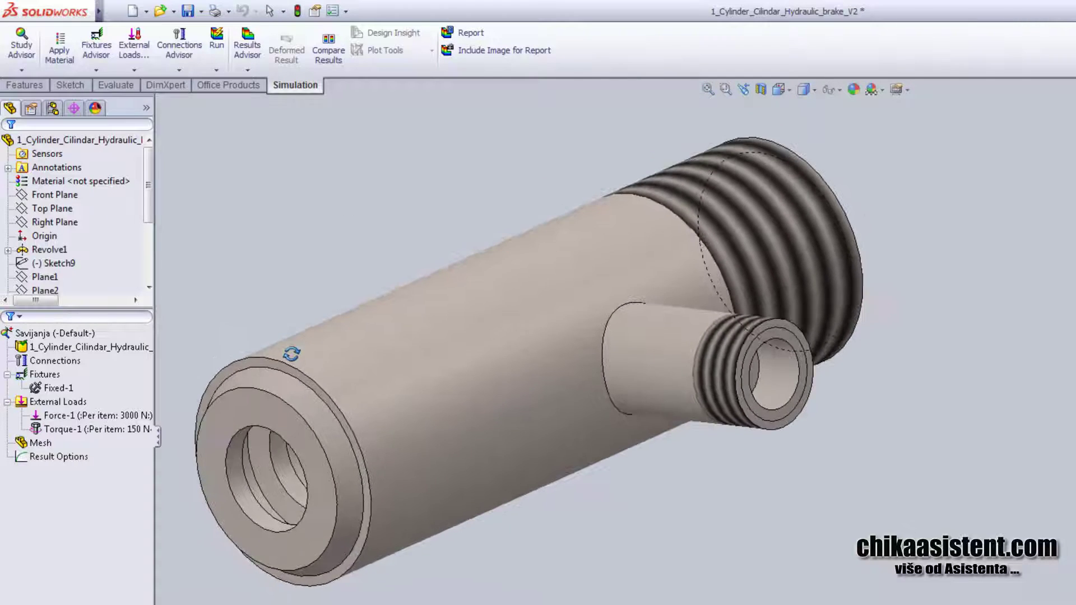
- Run the Savijanja study and orbit the resulting von Mises stress plot horizontally
scroll(309, 371, down, 1)
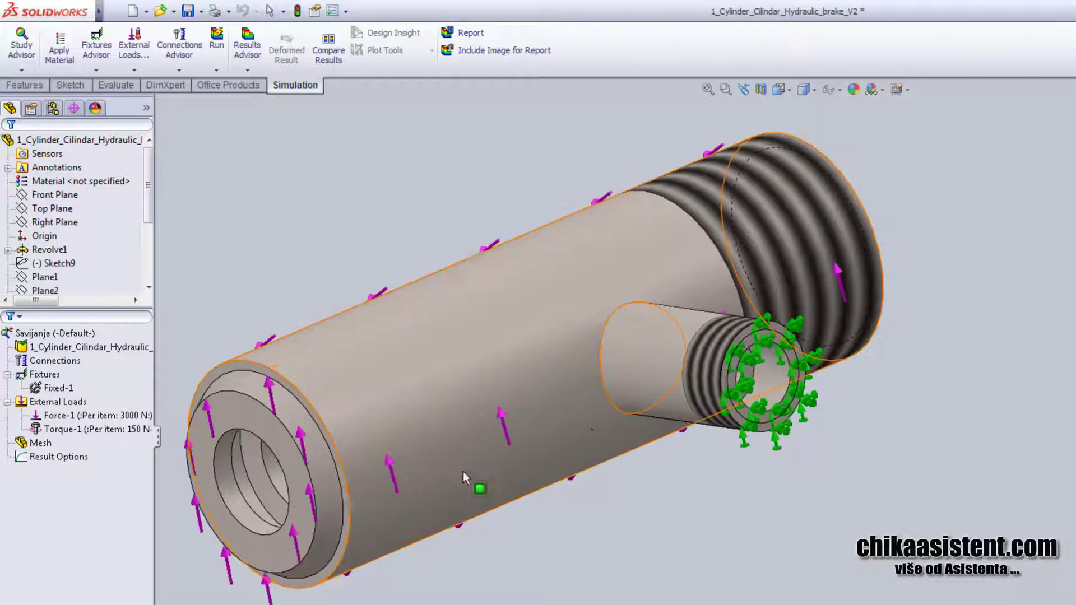
mouse_move(610, 443)
ctrl+middle_down()
mouse_move(452, 359)
mouse_move(468, 348)
ctrl+middle_up()
key(f)
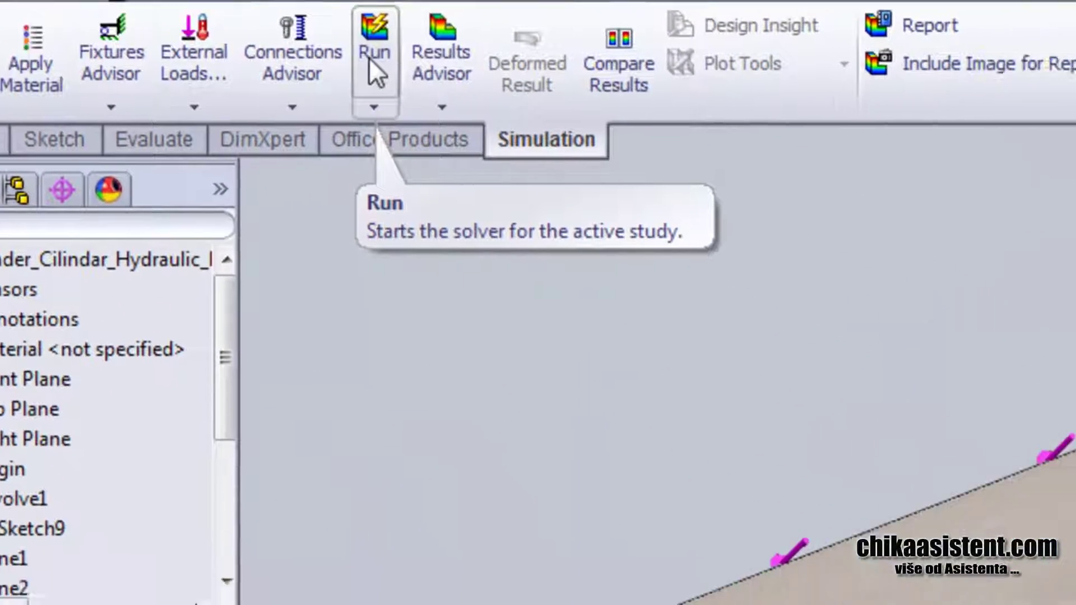
click(469, 106)
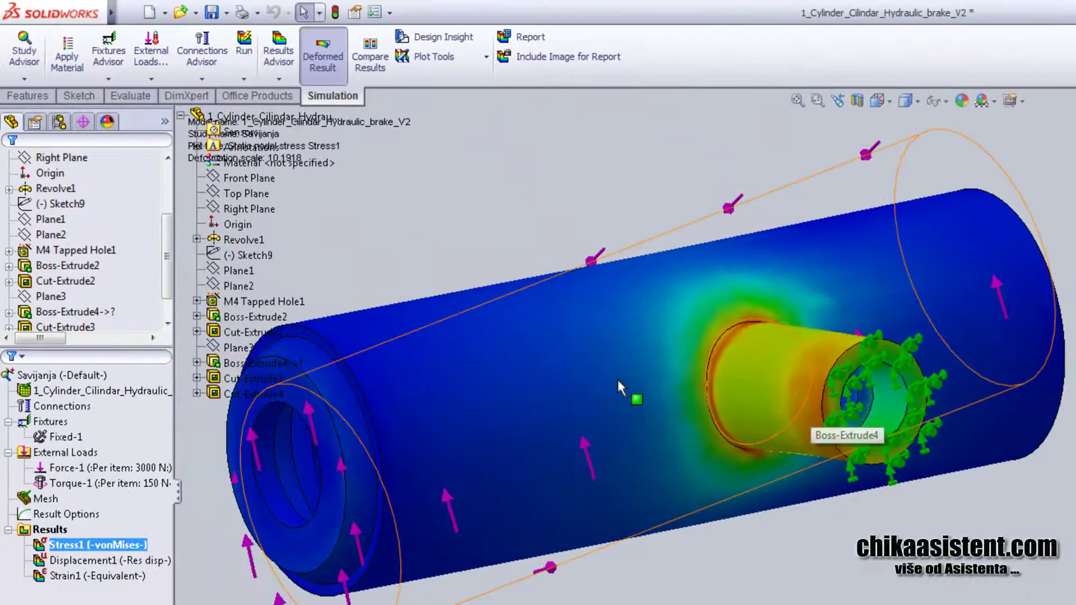
middle_drag(486, 397, 526, 424)
key(Escape)
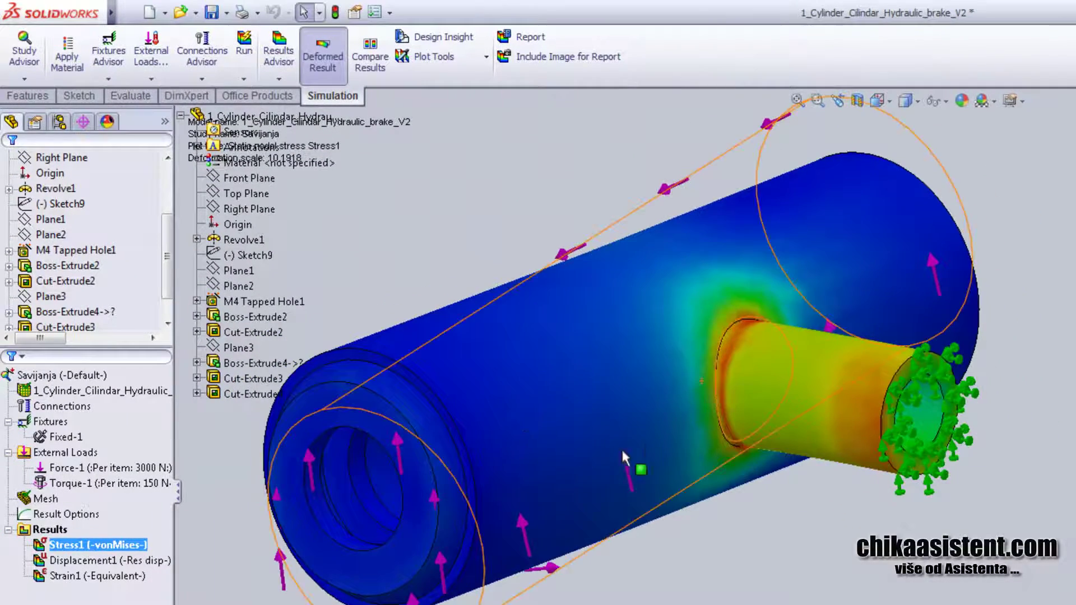
mouse_move(498, 462)
middle_down()
mouse_move(596, 445)
mouse_move(514, 459)
mouse_move(639, 507)
middle_up()
mouse_move(784, 507)
ctrl+middle_down()
mouse_move(639, 502)
mouse_move(629, 567)
mouse_move(743, 520)
mouse_move(978, 533)
mouse_move(446, 472)
mouse_move(465, 382)
mouse_move(524, 439)
mouse_move(435, 504)
mouse_move(488, 480)
mouse_move(508, 527)
mouse_move(577, 534)
mouse_move(605, 509)
ctrl+middle_up()
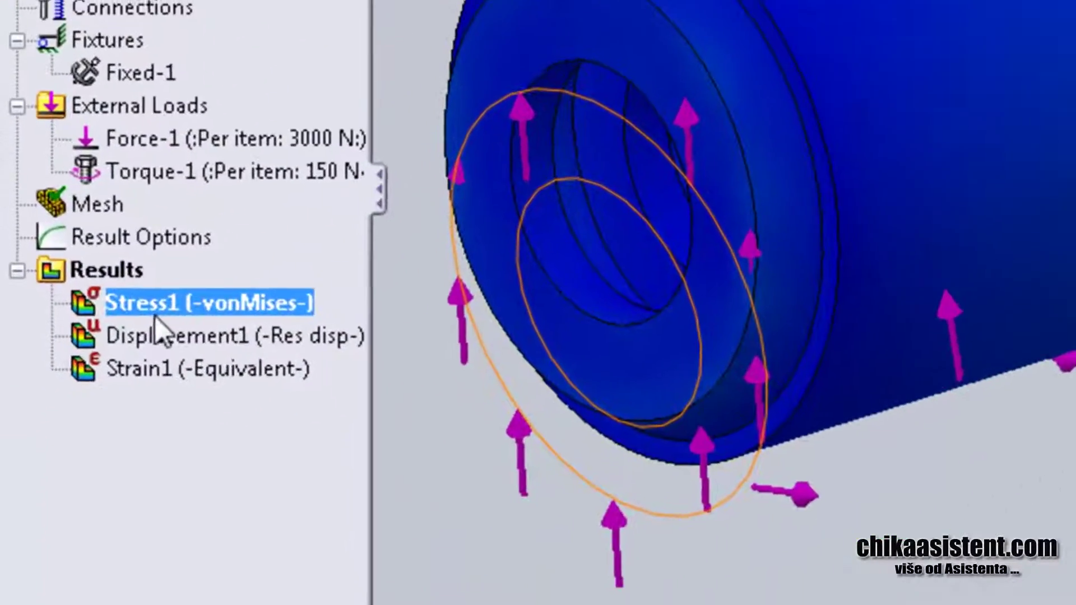
- Review the Displacement1 plot, then show Strain1 and orbit toward the branch junction
click(76, 562)
double_click(169, 345)
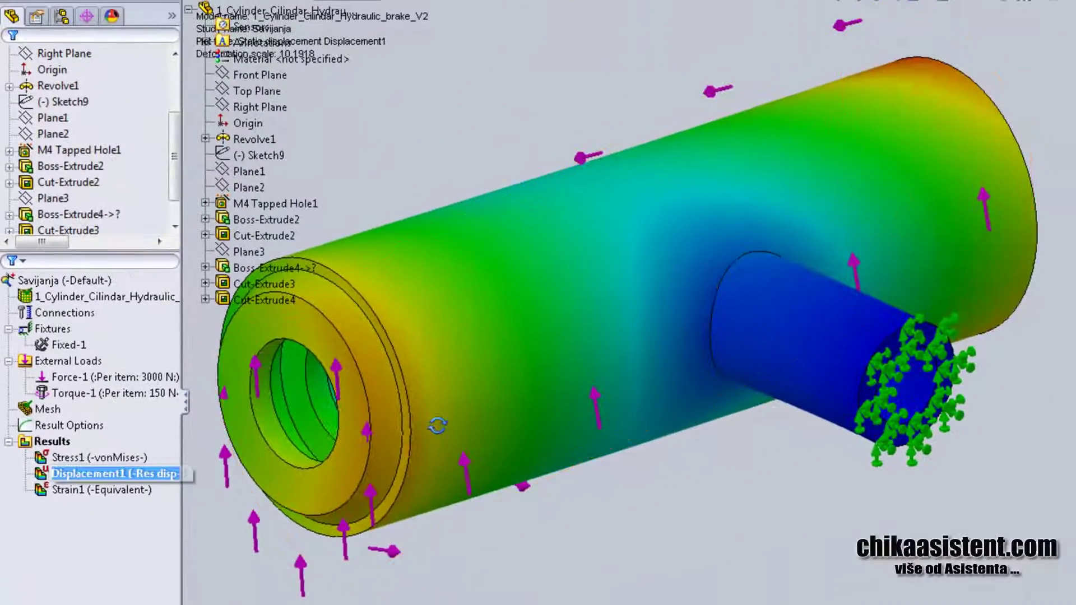
mouse_move(358, 404)
middle_down()
mouse_move(395, 394)
mouse_move(234, 409)
mouse_move(188, 427)
mouse_move(234, 403)
mouse_move(478, 408)
mouse_move(211, 427)
mouse_move(452, 392)
mouse_move(480, 413)
middle_up()
click(69, 490)
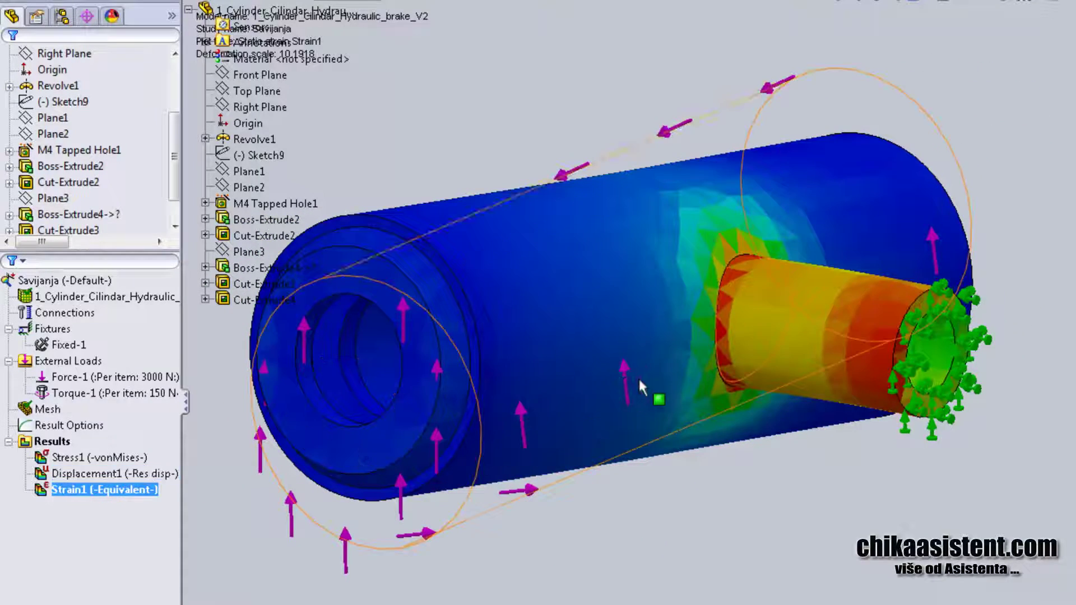
mouse_move(655, 396)
middle_down()
mouse_move(547, 384)
mouse_move(524, 357)
mouse_move(417, 379)
mouse_move(600, 392)
middle_up()
scroll(631, 289, down, 3)
scroll(630, 289, down, 3)
mouse_move(697, 293)
middle_down()
mouse_move(759, 291)
mouse_move(643, 324)
mouse_move(730, 308)
mouse_move(744, 320)
mouse_move(625, 272)
mouse_move(684, 286)
mouse_move(629, 259)
mouse_move(660, 259)
mouse_move(599, 280)
mouse_move(620, 277)
middle_up()
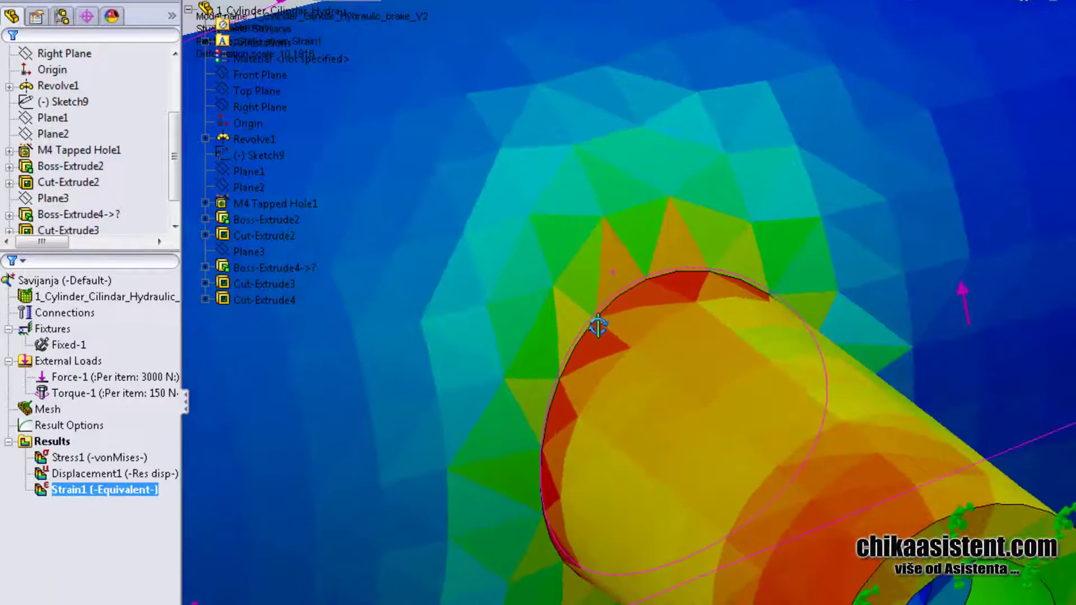
scroll(617, 264, down, 2)
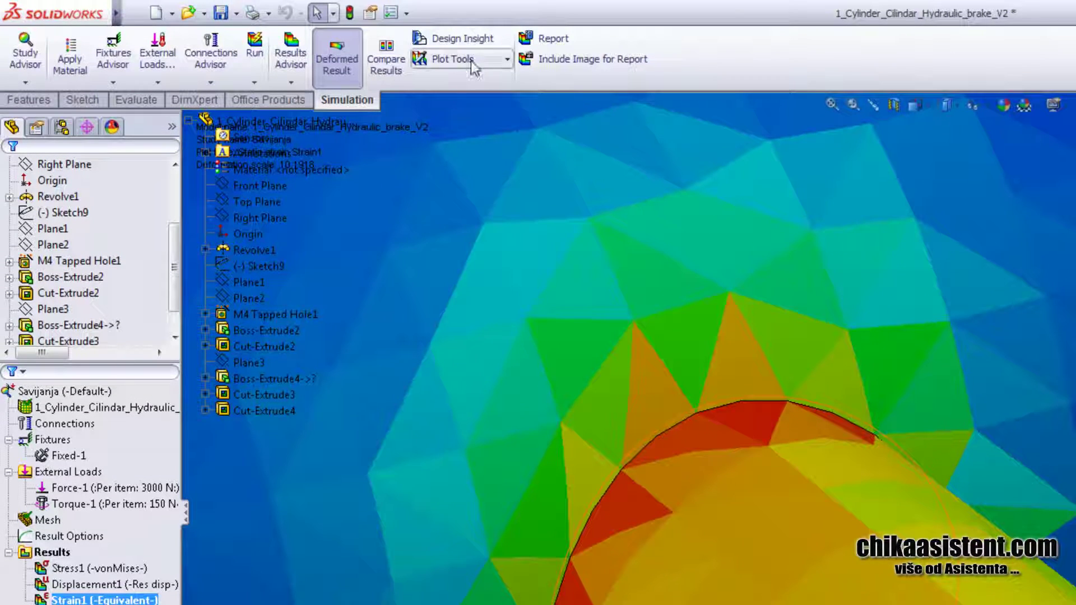
- Probe the Strain1 plot at junction element 5275 (2.276e-003), then close Probe Result
click(510, 59)
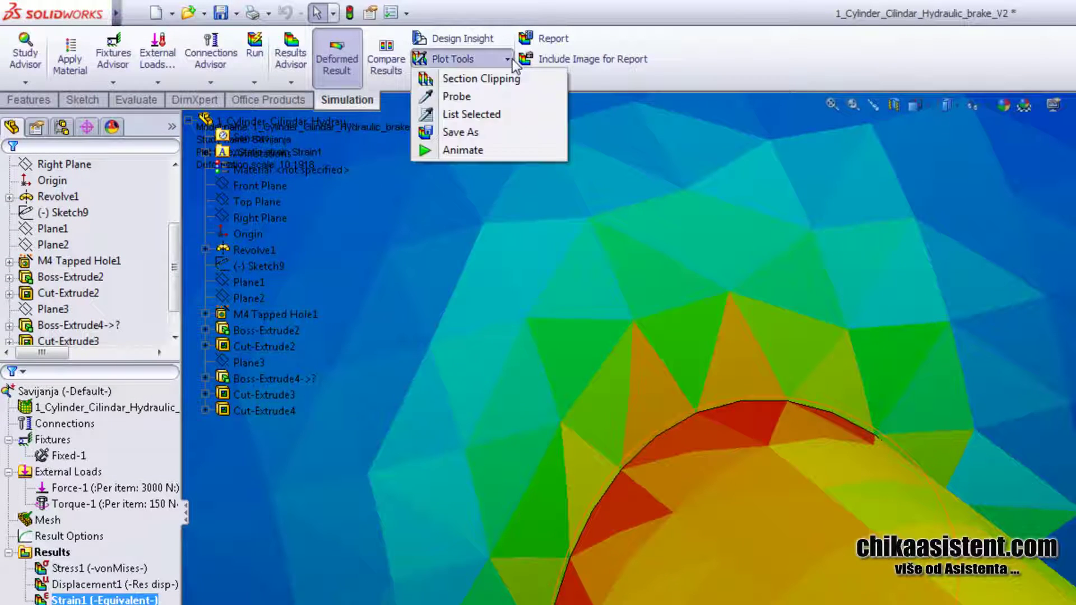
click(457, 97)
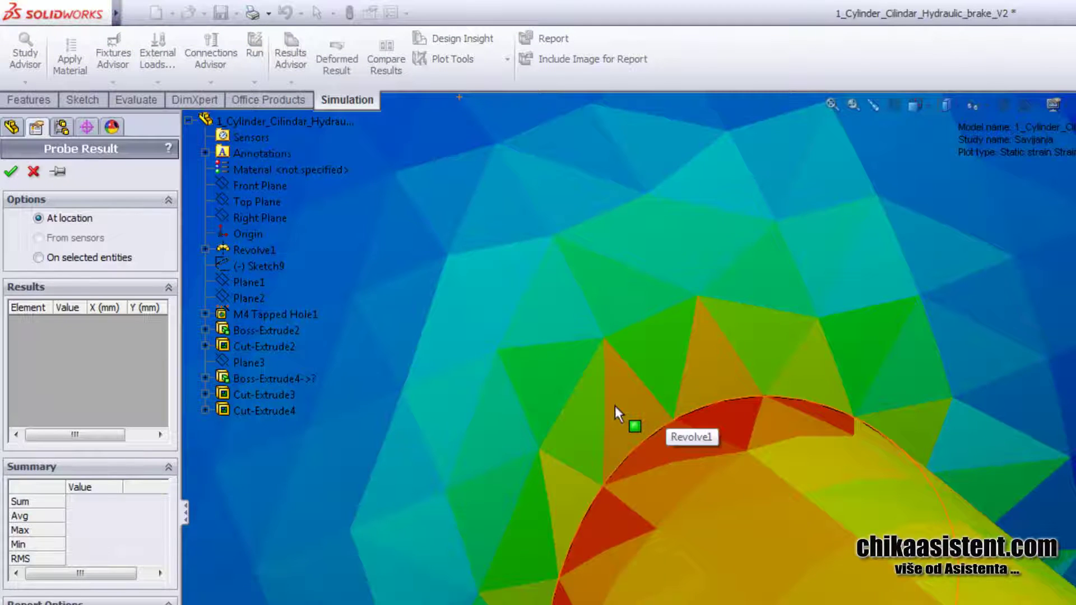
middle_drag(619, 406, 502, 435)
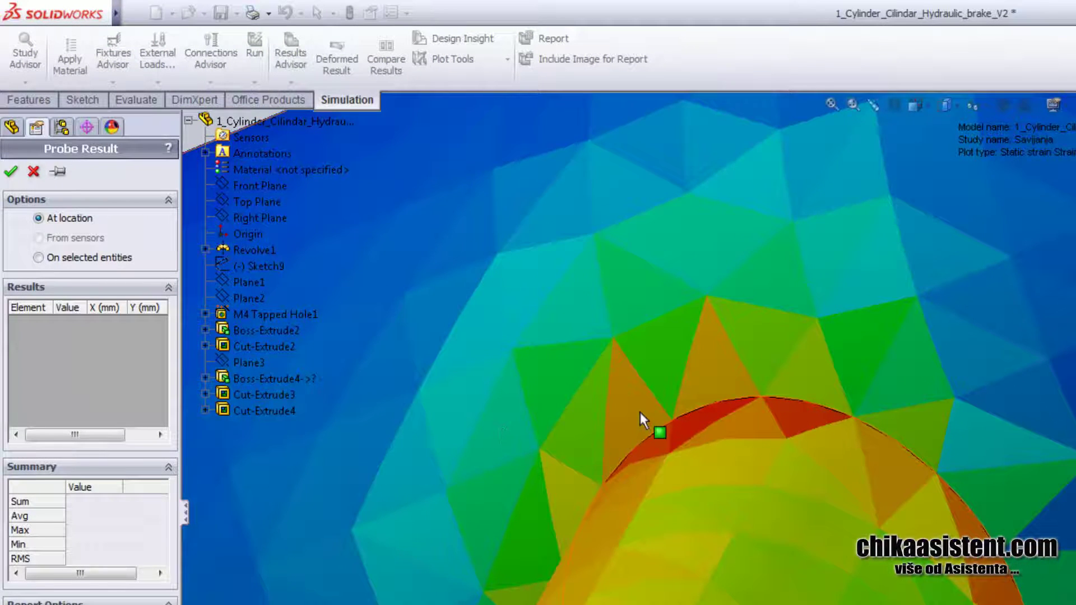
click(640, 412)
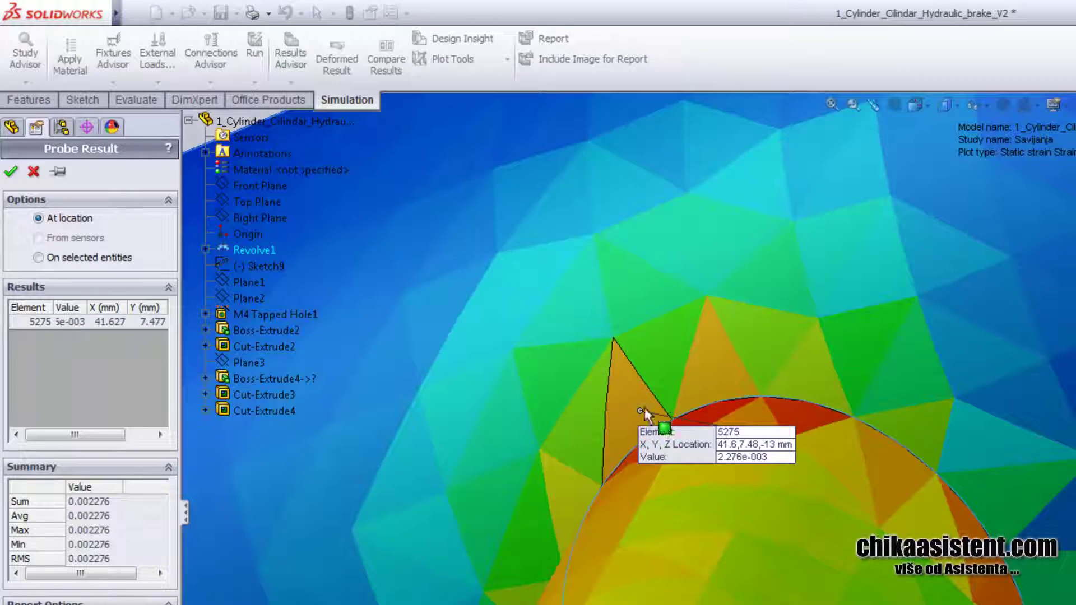
mouse_move(645, 411)
middle_down()
mouse_move(791, 438)
mouse_move(565, 391)
middle_up()
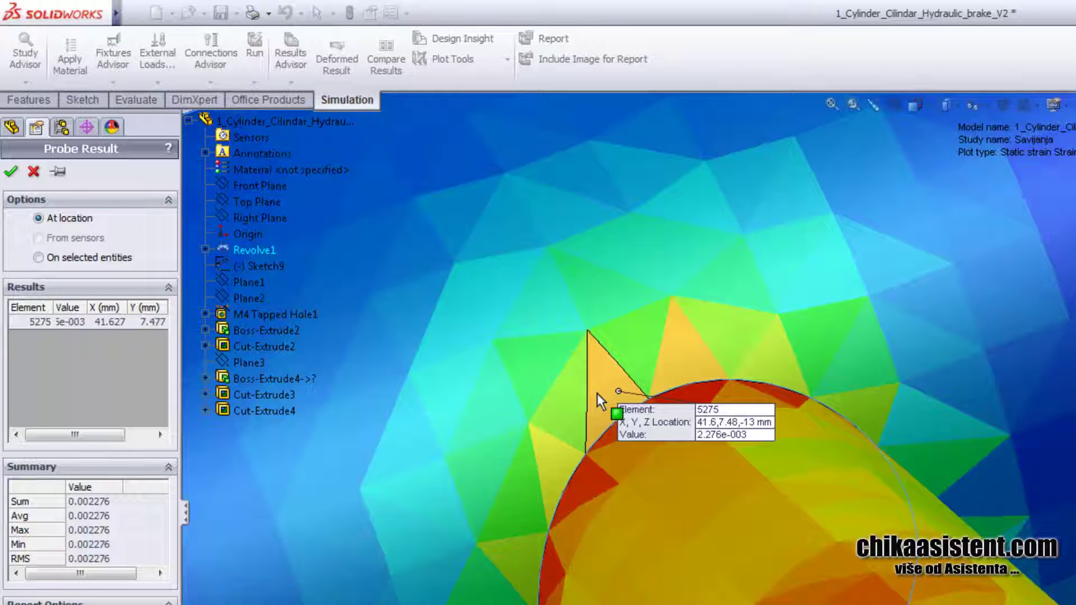
key(ctrl+Right)
key(ctrl+Right)
key(ctrl+Down)
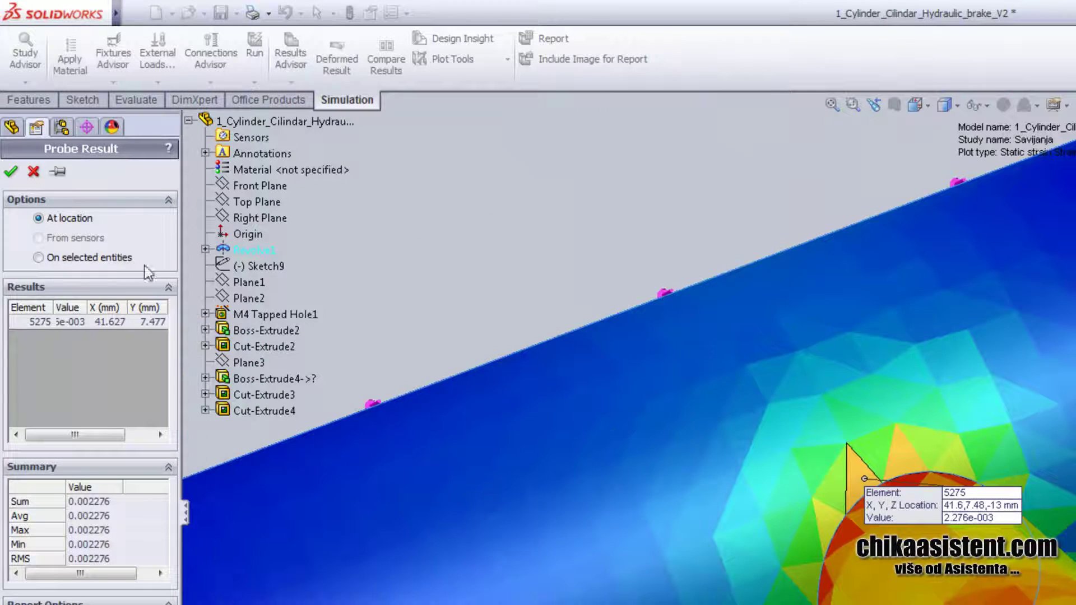
click(34, 172)
middle_drag(521, 442, 427, 329)
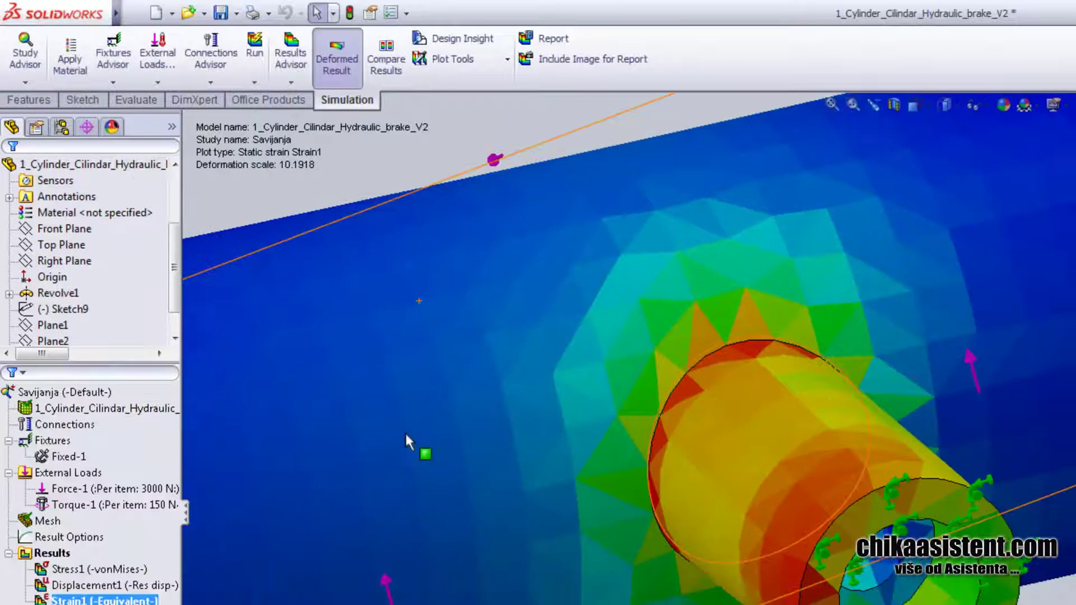
- Request a new mesh for the Savijanja study and move the remesh warning aside
ctrl+middle_drag(321, 408, 335, 407)
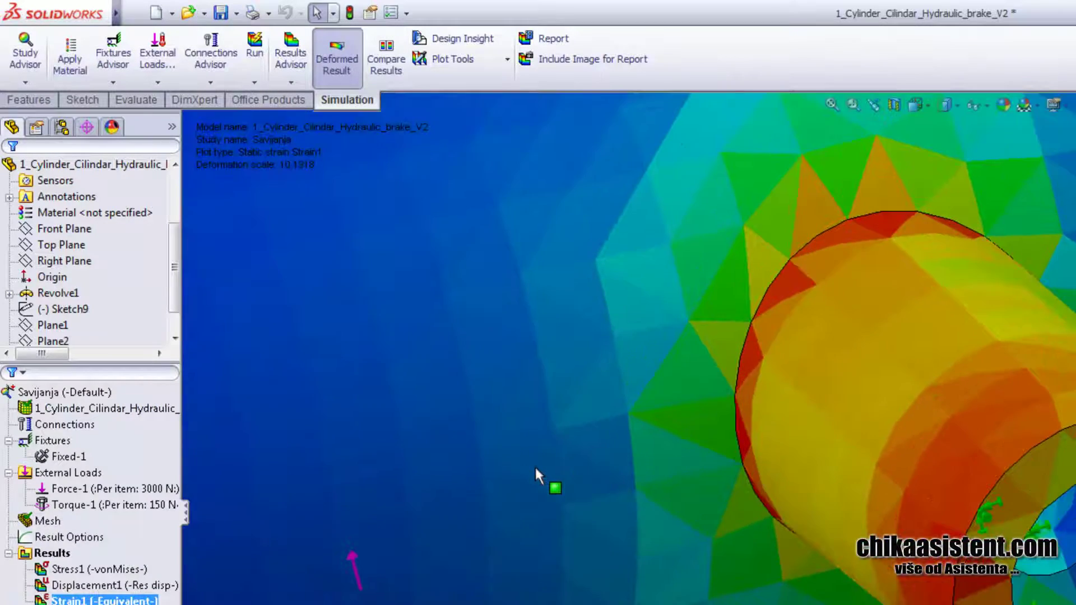
scroll(534, 465, up, 3)
ctrl+middle_drag(603, 472, 528, 446)
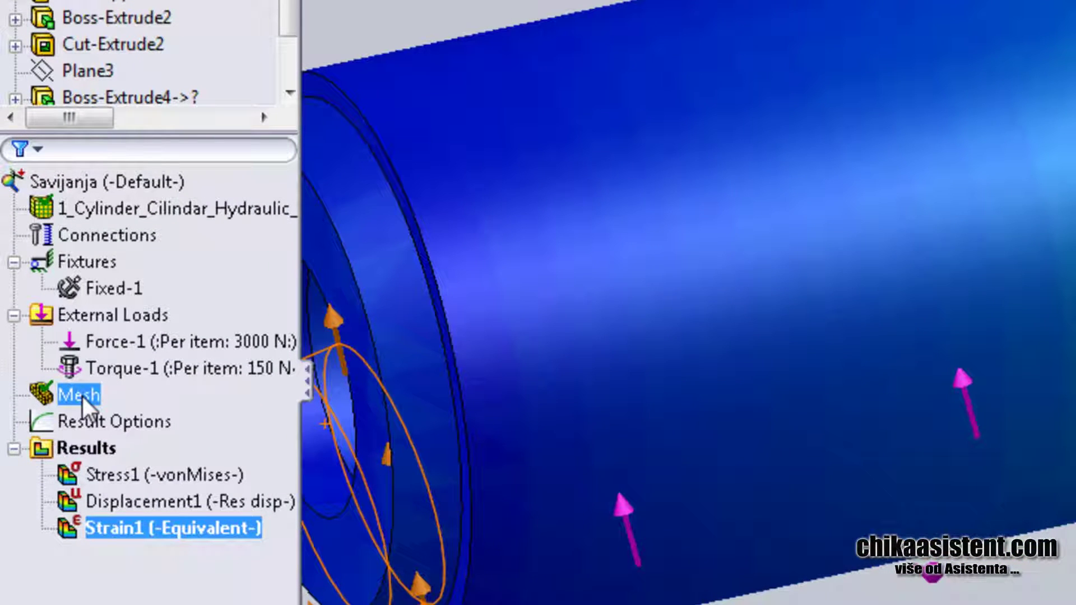
right_click(82, 395)
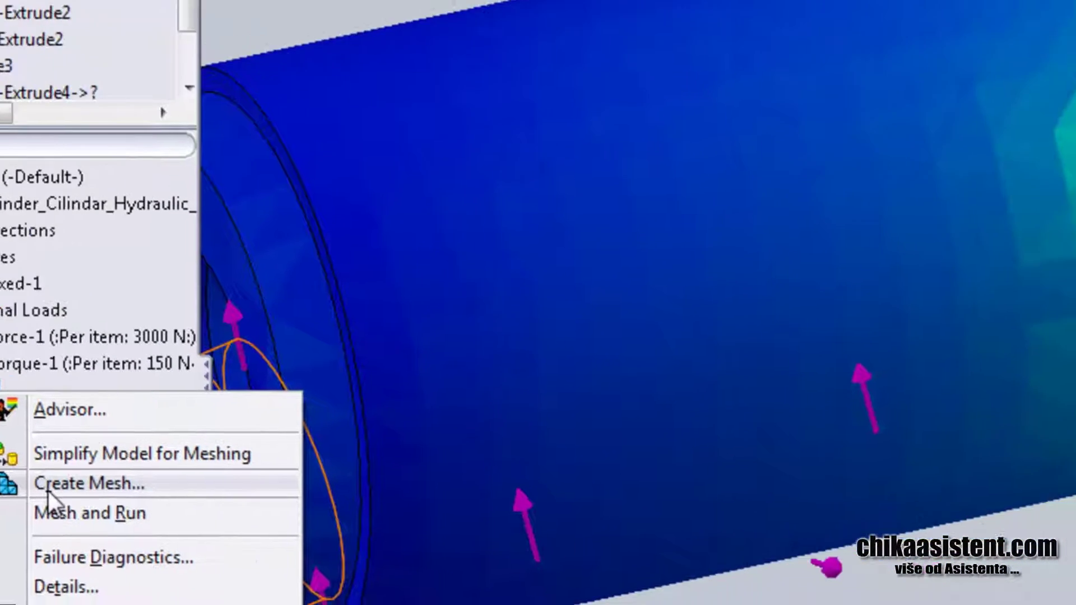
click(146, 487)
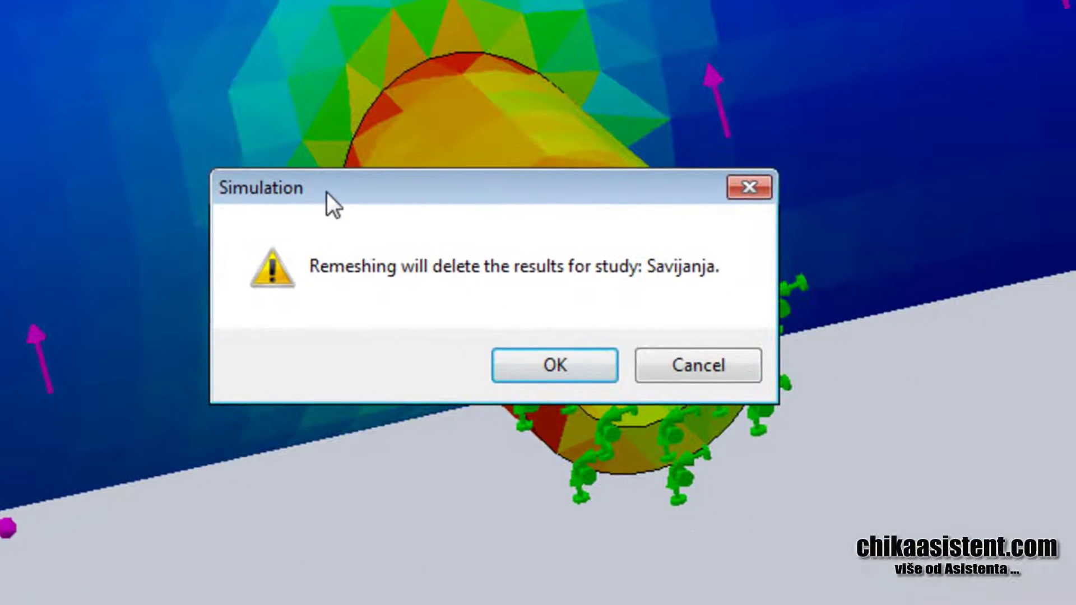
drag(328, 192, 110, 198)
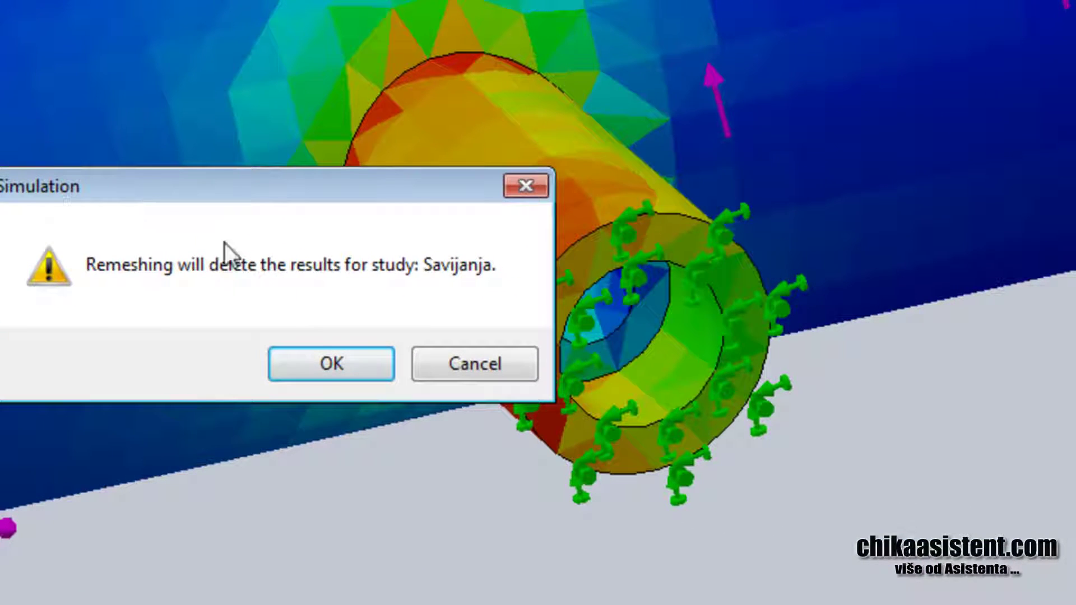
- Remesh the Savijanja study with 2 mm global element size and 0.05 mm tolerance
click(344, 365)
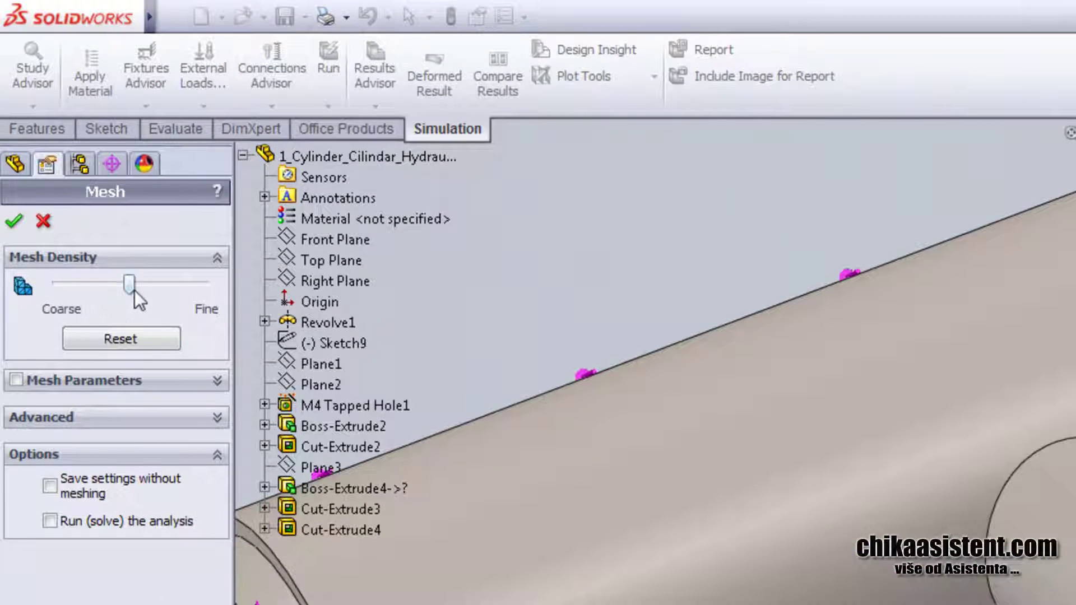
drag(130, 281, 152, 278)
click(151, 340)
click(220, 382)
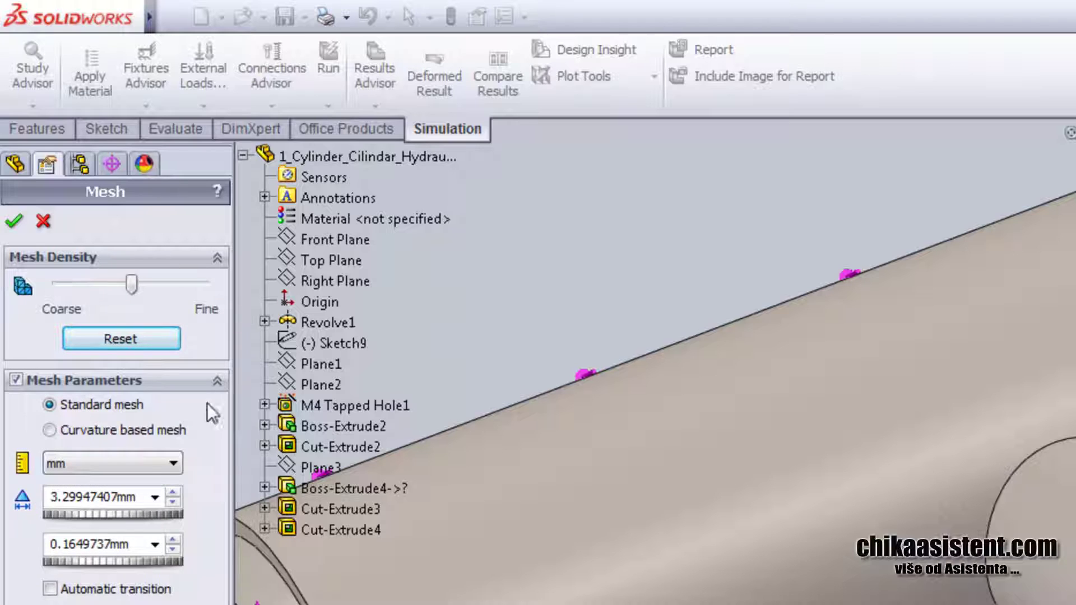
double_click(142, 494)
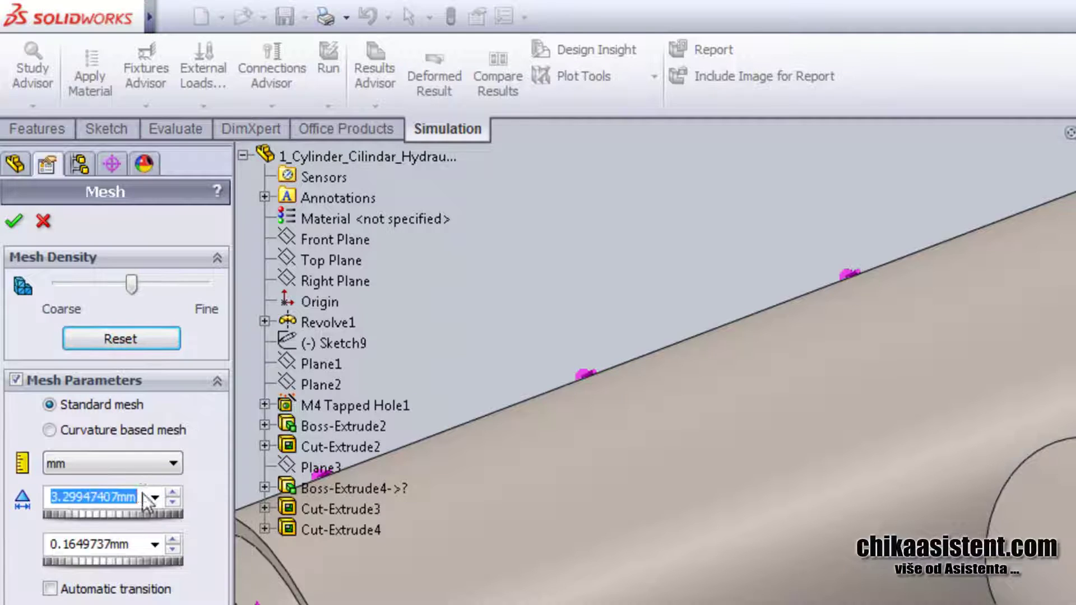
text(2)
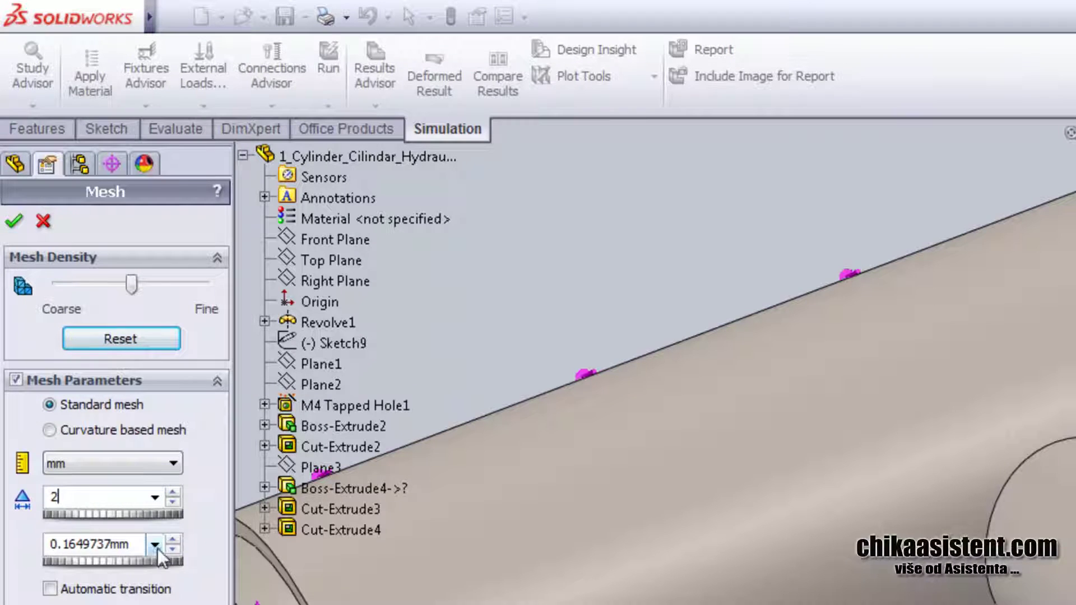
click(136, 544)
drag(136, 545, 2, 573)
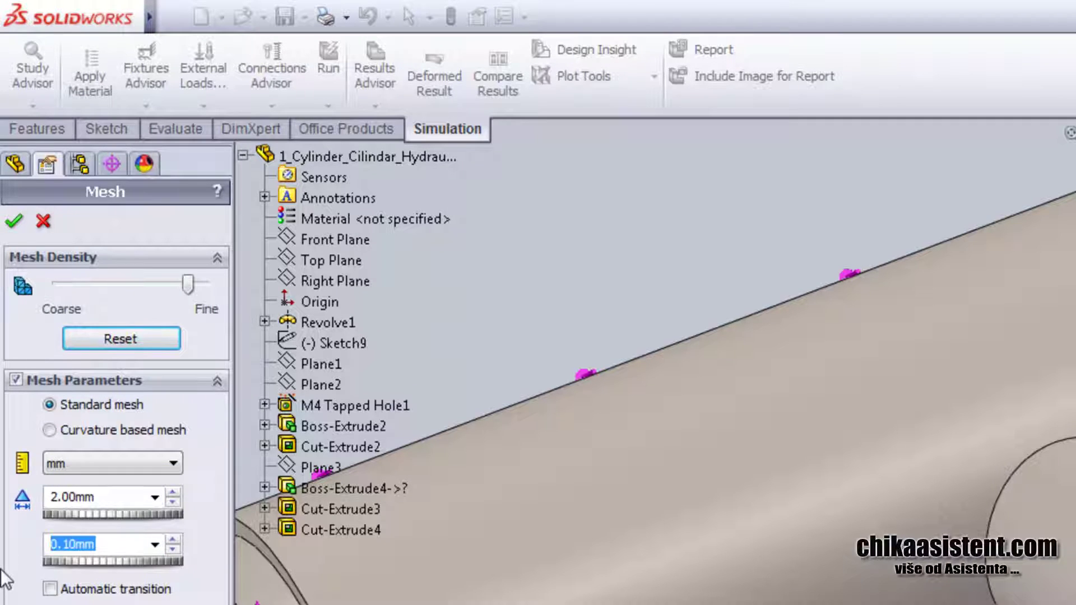
text(0)
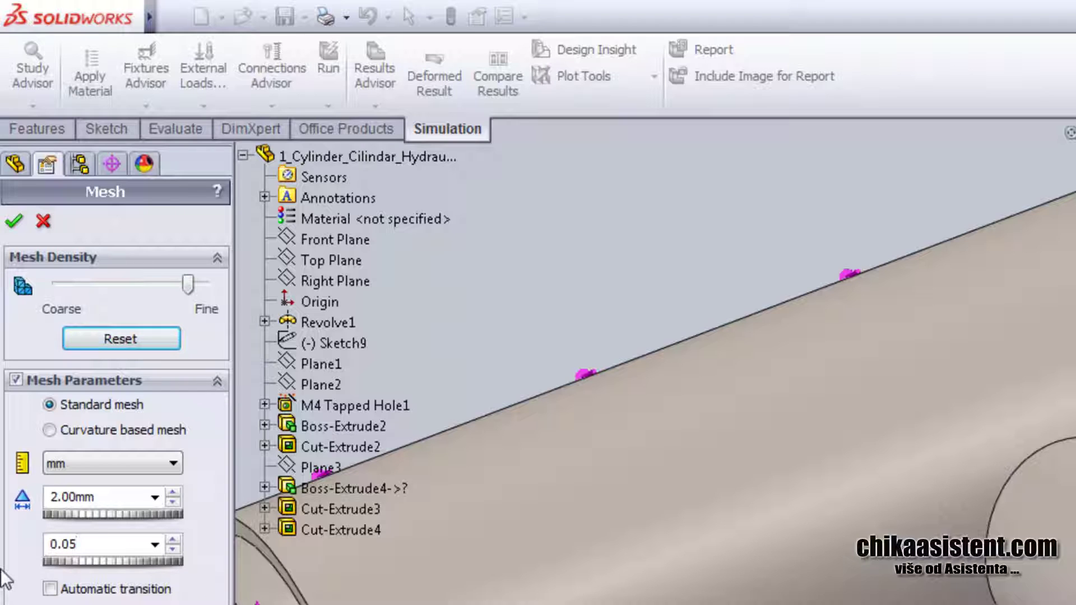
click(13, 223)
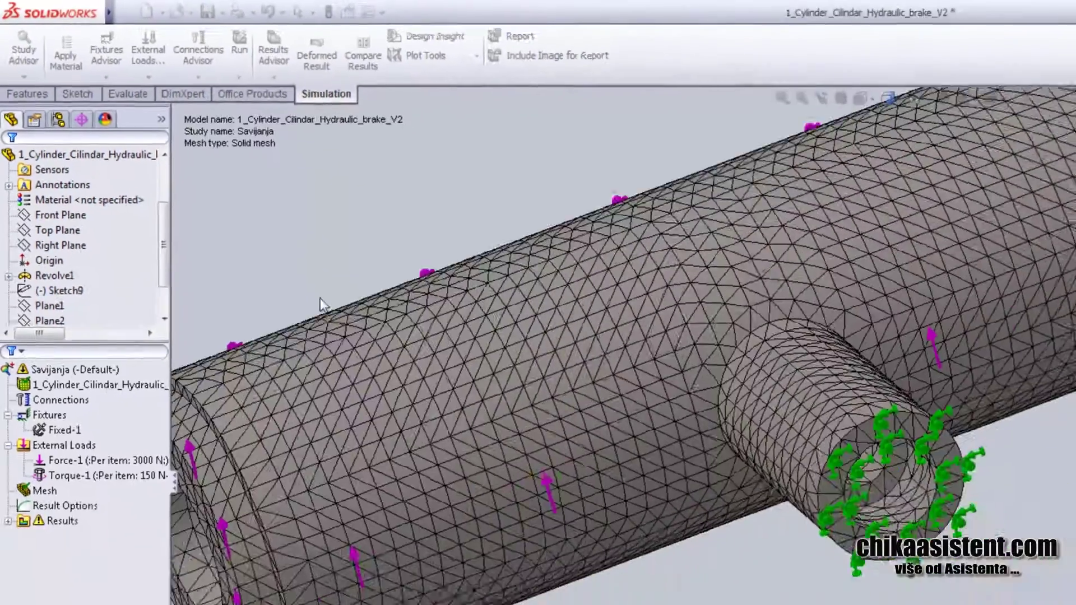
- Orbit to inspect the new mesh and select the Savijanja study
scroll(557, 338, up, 2)
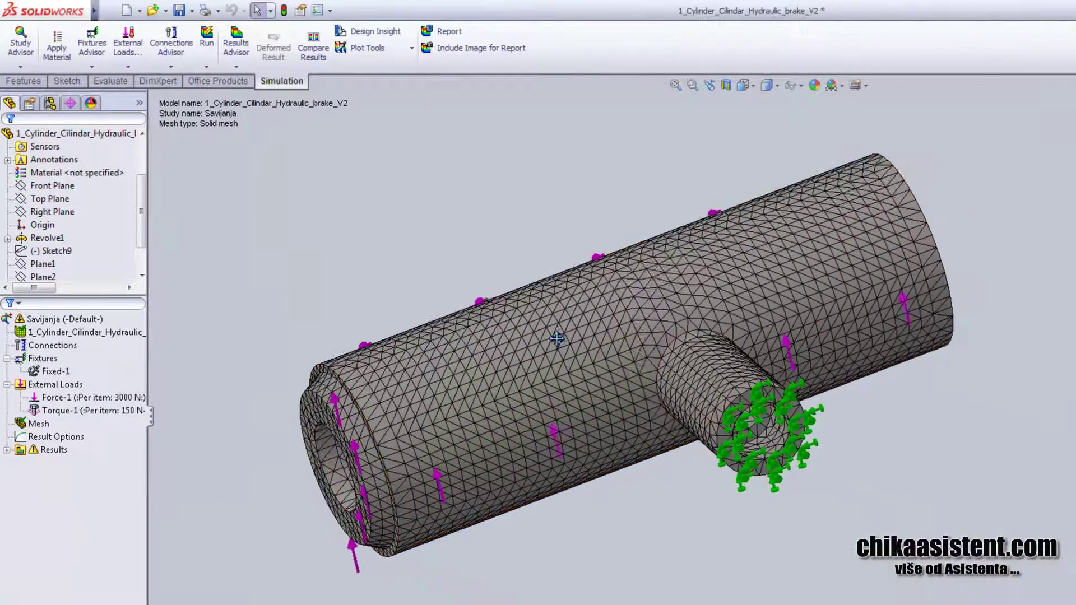
middle_drag(556, 338, 700, 338)
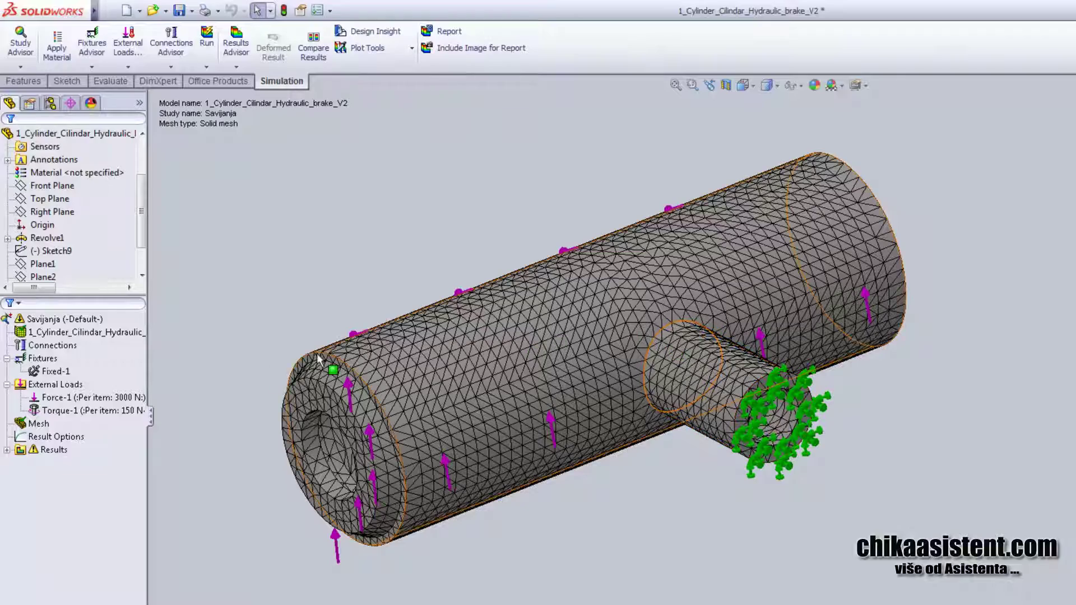
click(81, 319)
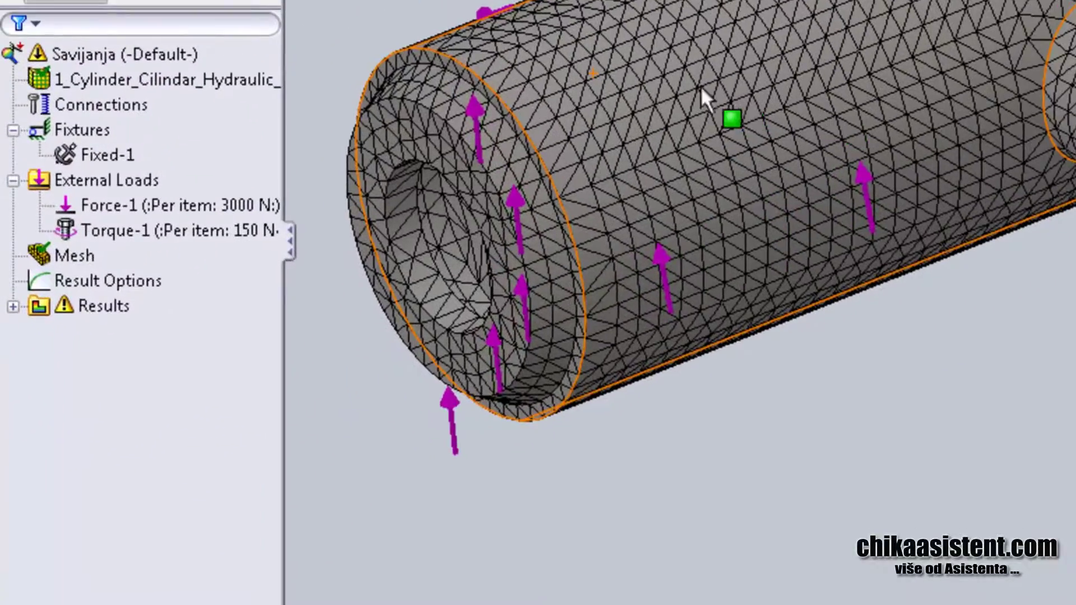
click(115, 58)
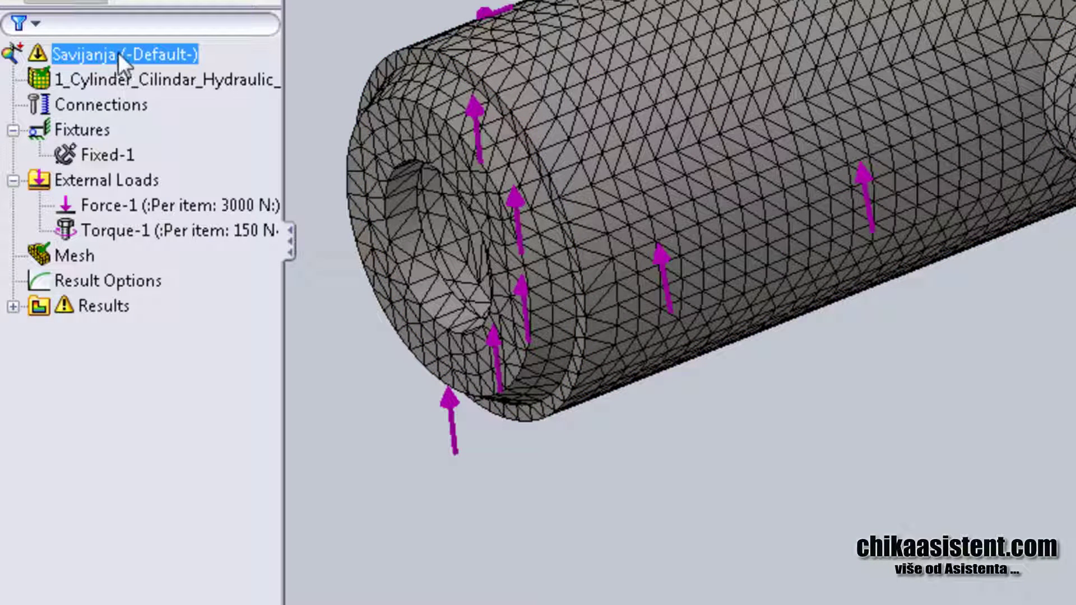
- Run the Savijanja study on the new mesh and orbit the resulting stress plot
right_click(90, 52)
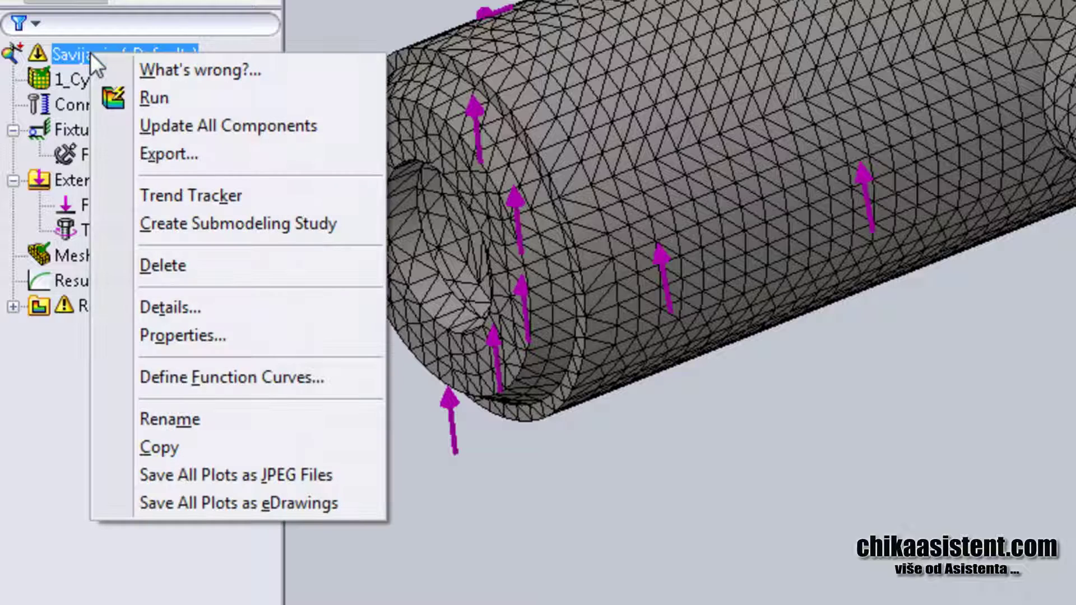
click(131, 93)
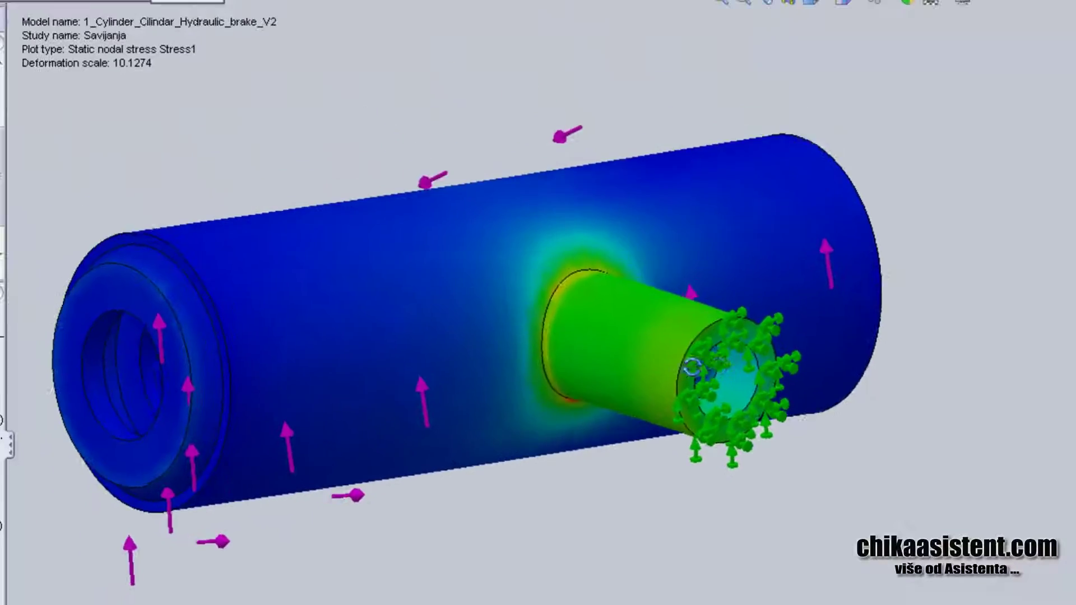
mouse_move(473, 375)
middle_down()
mouse_move(603, 352)
mouse_move(603, 274)
middle_up()
scroll(613, 314, down, 3)
scroll(550, 363, down, 3)
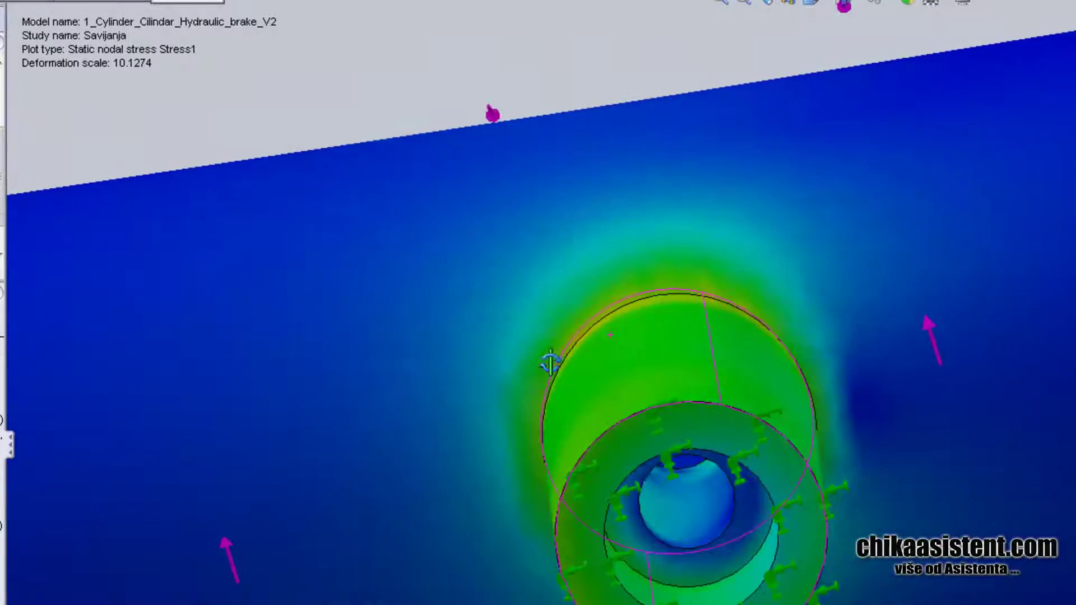
middle_drag(550, 363, 426, 352)
mouse_move(479, 288)
middle_down()
mouse_move(475, 243)
mouse_move(576, 385)
mouse_move(338, 235)
middle_up()
mouse_move(503, 324)
middle_down()
mouse_move(524, 295)
mouse_move(694, 281)
middle_up()
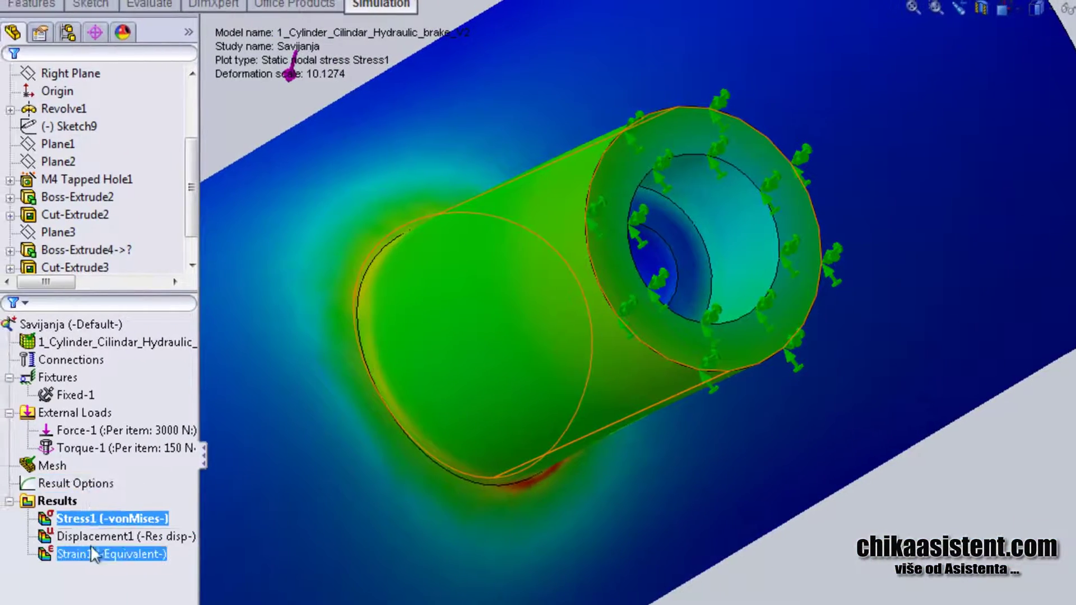
- Display the Strain1 equivalent strain plot and orbit around the boss
double_click(84, 553)
mouse_move(458, 265)
middle_down()
mouse_move(530, 356)
mouse_move(536, 375)
mouse_move(510, 439)
mouse_move(586, 408)
mouse_move(568, 342)
middle_up()
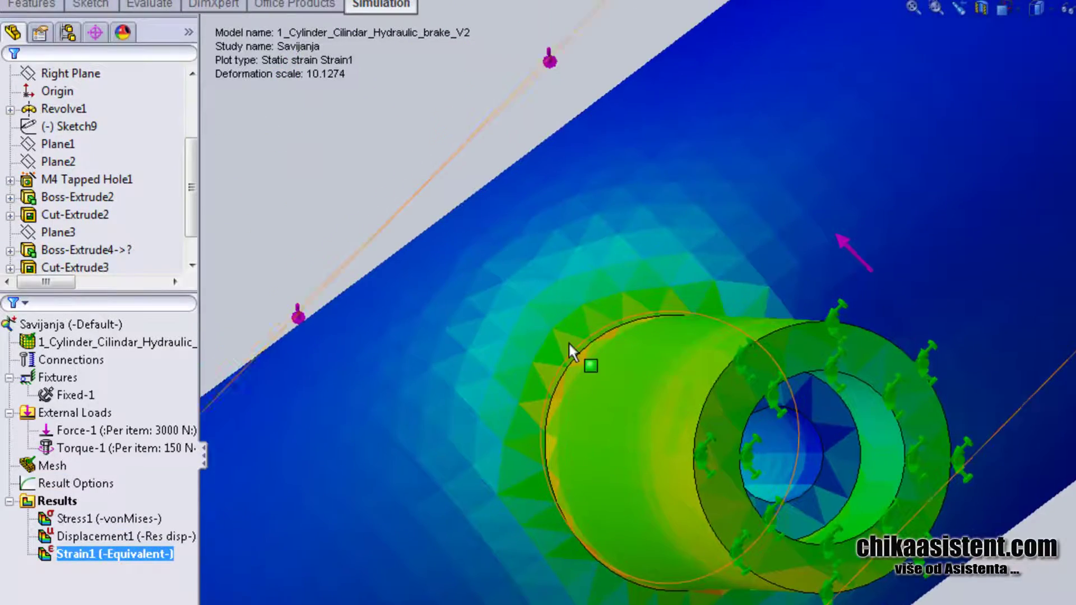
scroll(568, 342, down, 5)
middle_drag(696, 403, 759, 401)
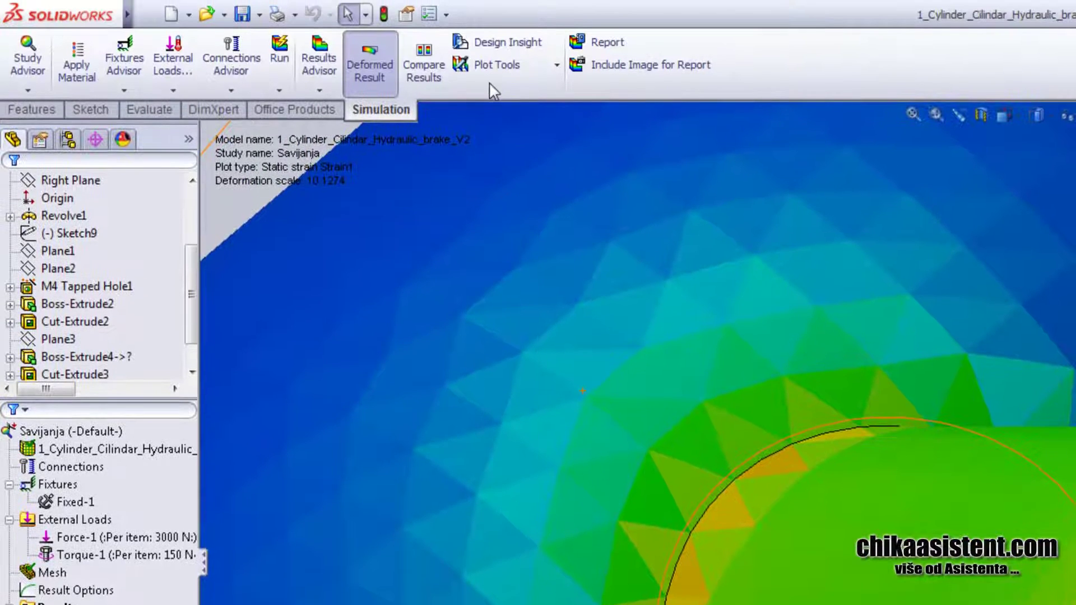
- Probe the strain at element 136 by the boss (2.493e-003), then close the probe
click(507, 68)
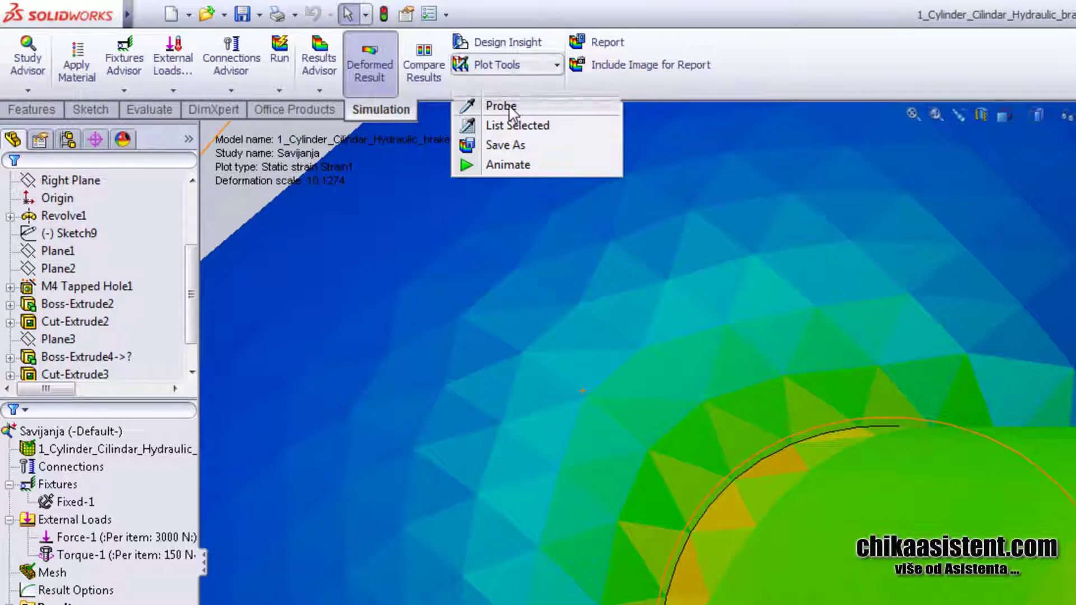
click(501, 105)
click(675, 508)
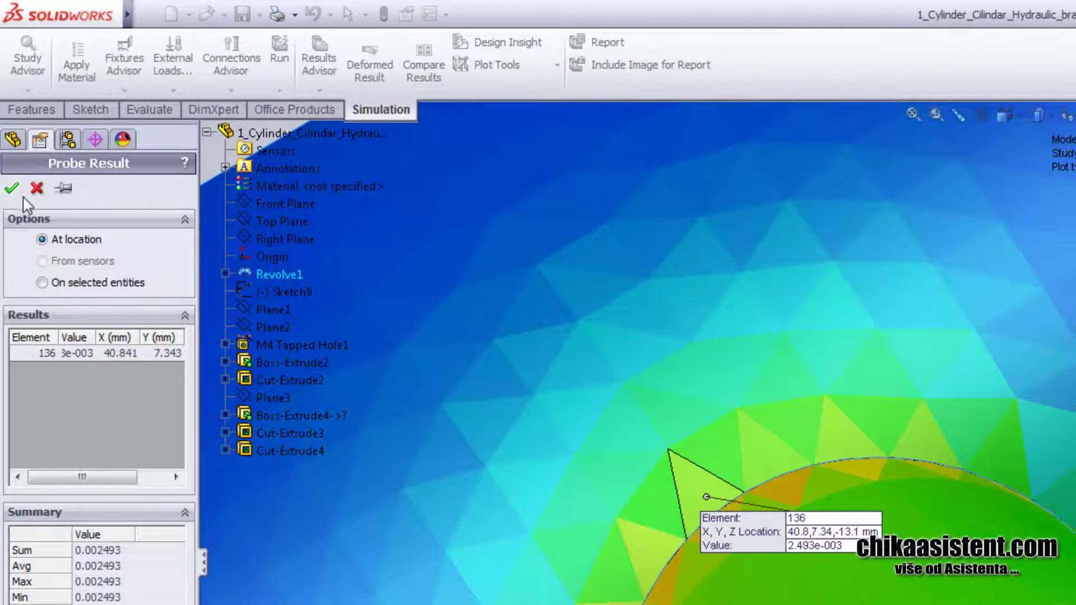
key(Escape)
mouse_move(569, 439)
middle_down()
mouse_move(704, 516)
mouse_move(564, 338)
mouse_move(664, 424)
mouse_move(677, 367)
mouse_move(554, 334)
mouse_move(358, 350)
mouse_move(542, 313)
middle_up()
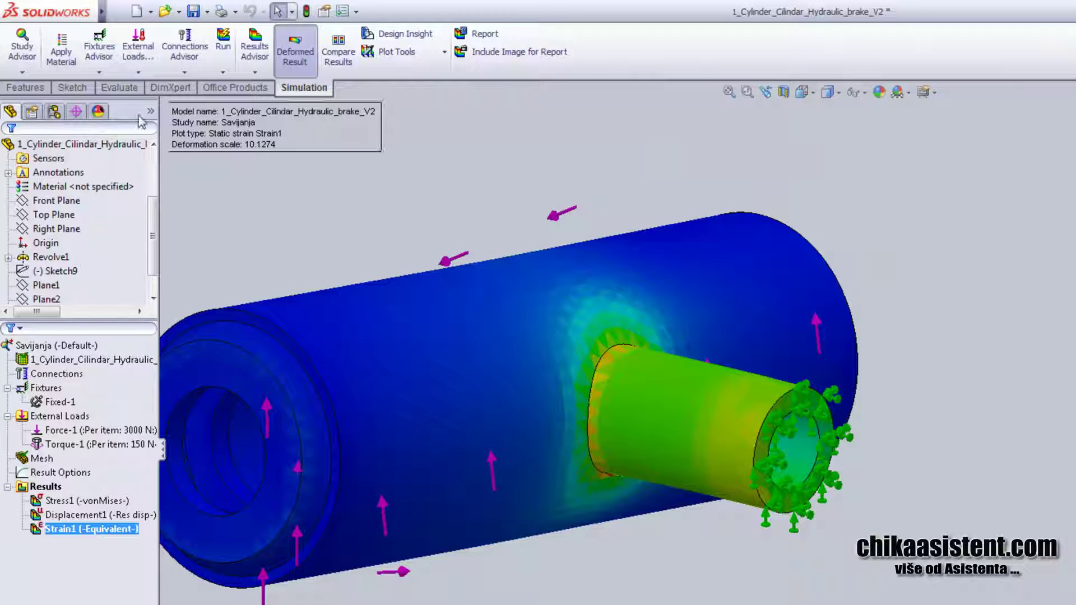
- Create a new static study named Uvijanje
click(21, 73)
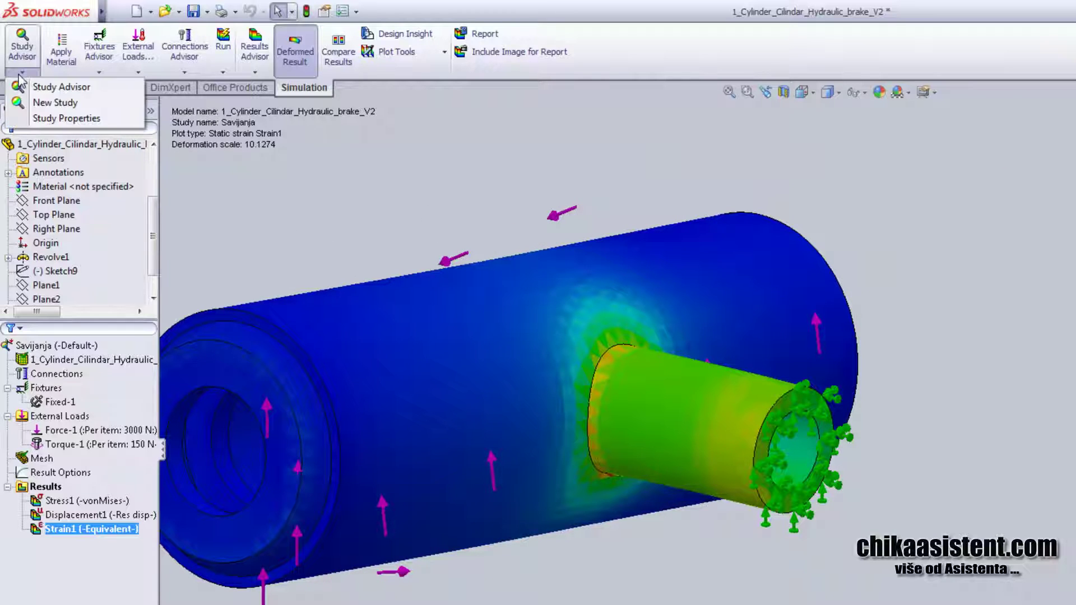
click(42, 103)
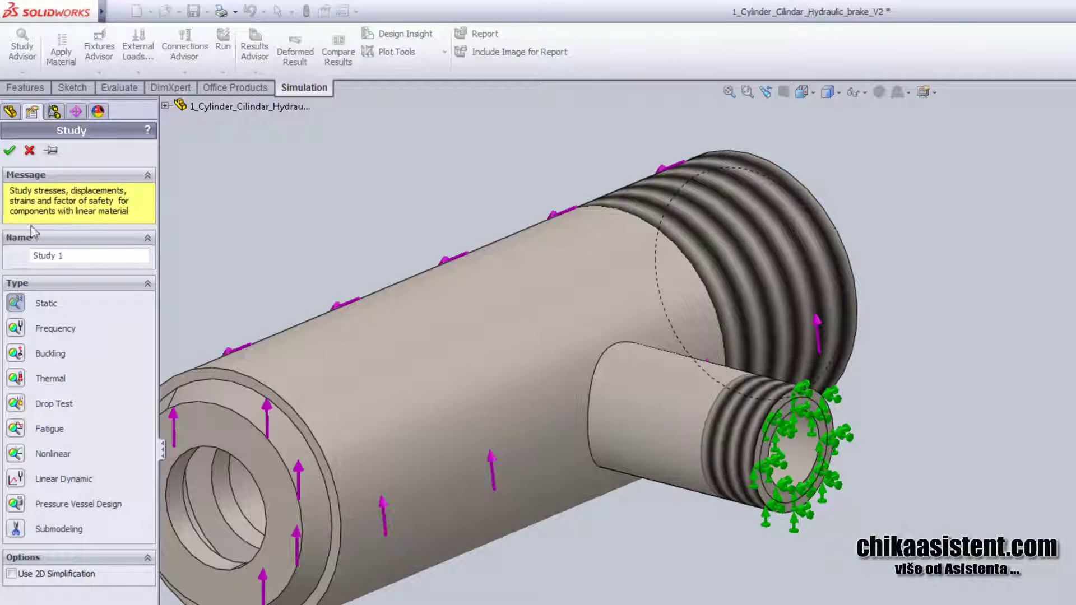
double_click(47, 255)
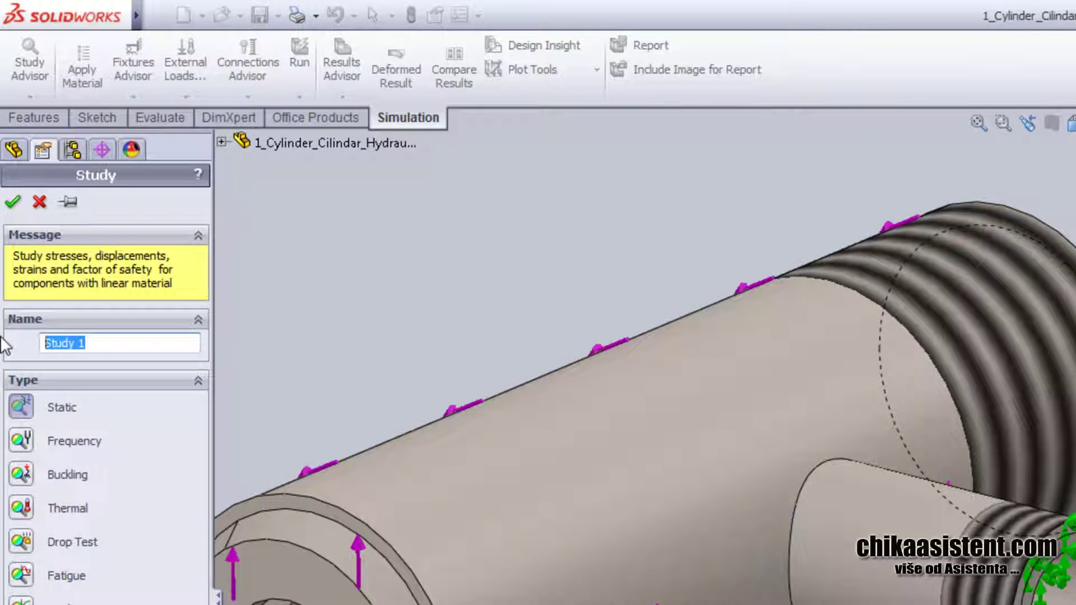
text(Uvijanje)
click(11, 202)
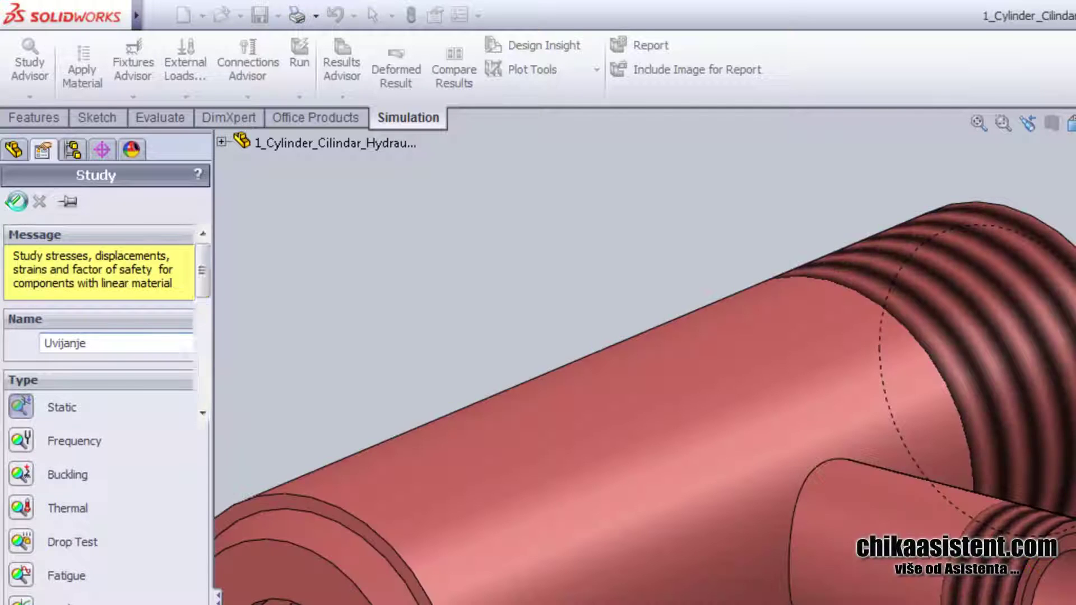
- Assign Alloy Steel as the cylinder part's material
click(83, 64)
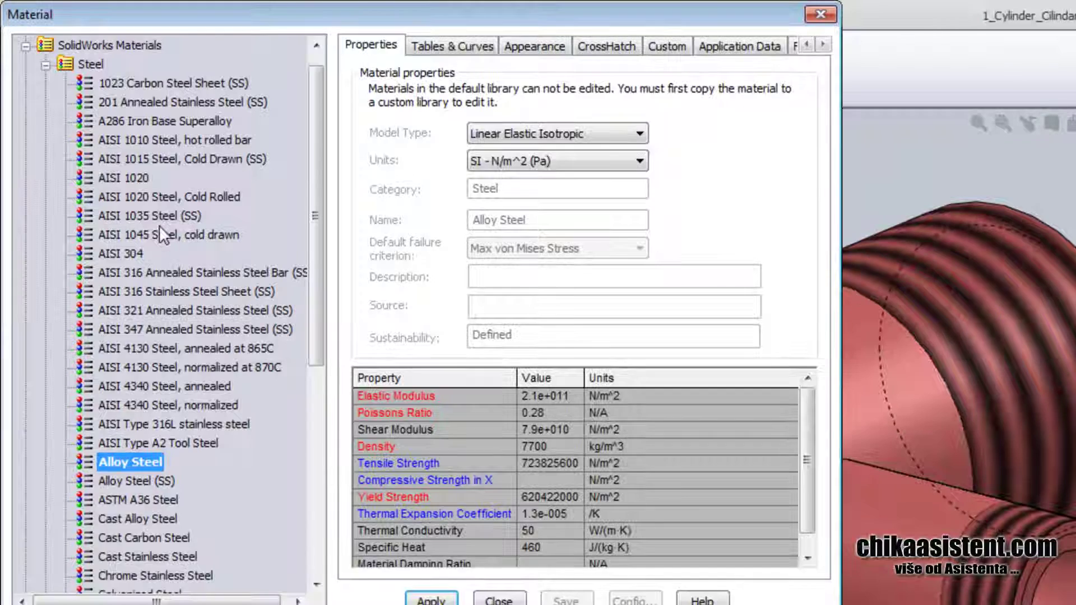
click(431, 599)
click(499, 599)
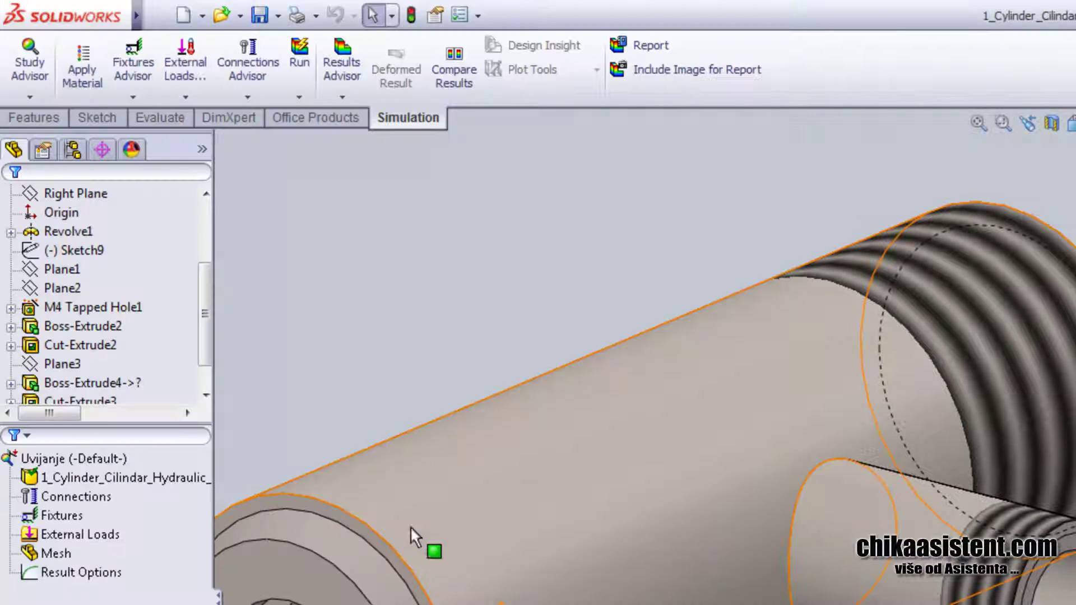
- Fix the end face of the small threaded port
click(133, 99)
click(150, 136)
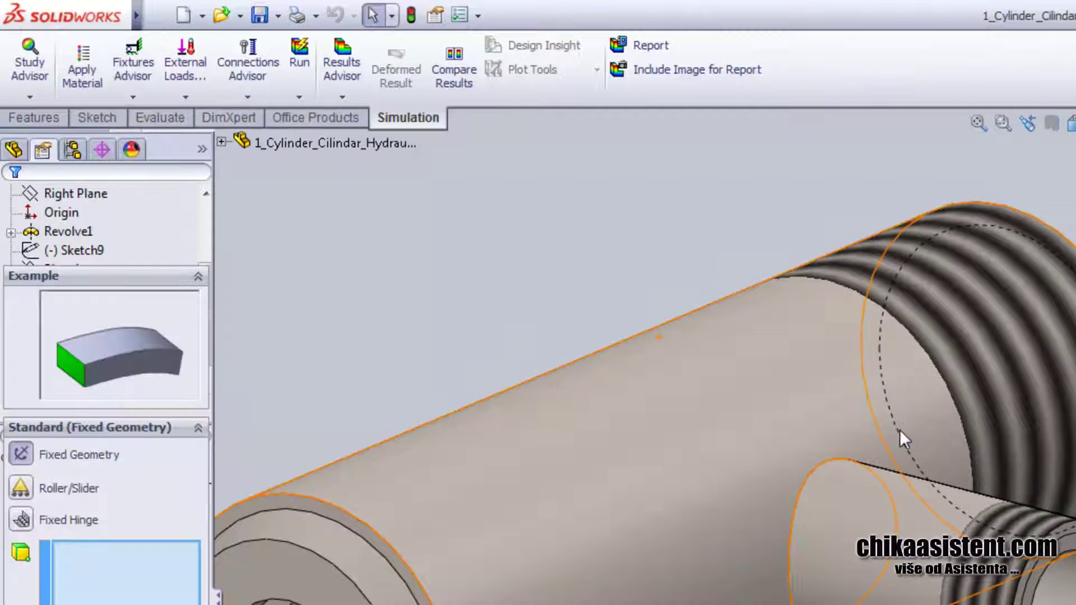
click(1065, 558)
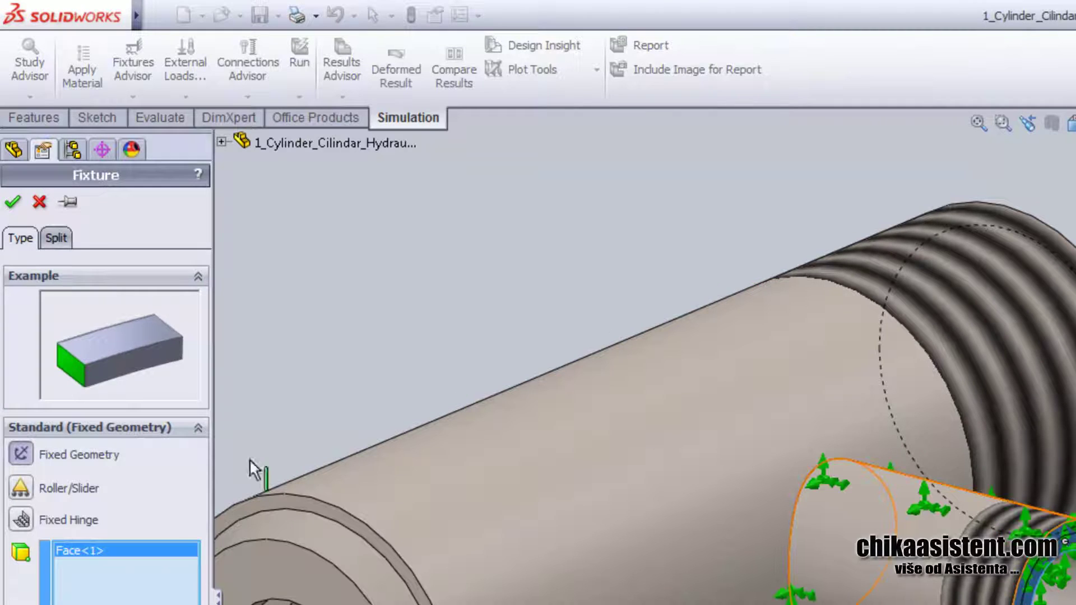
click(13, 202)
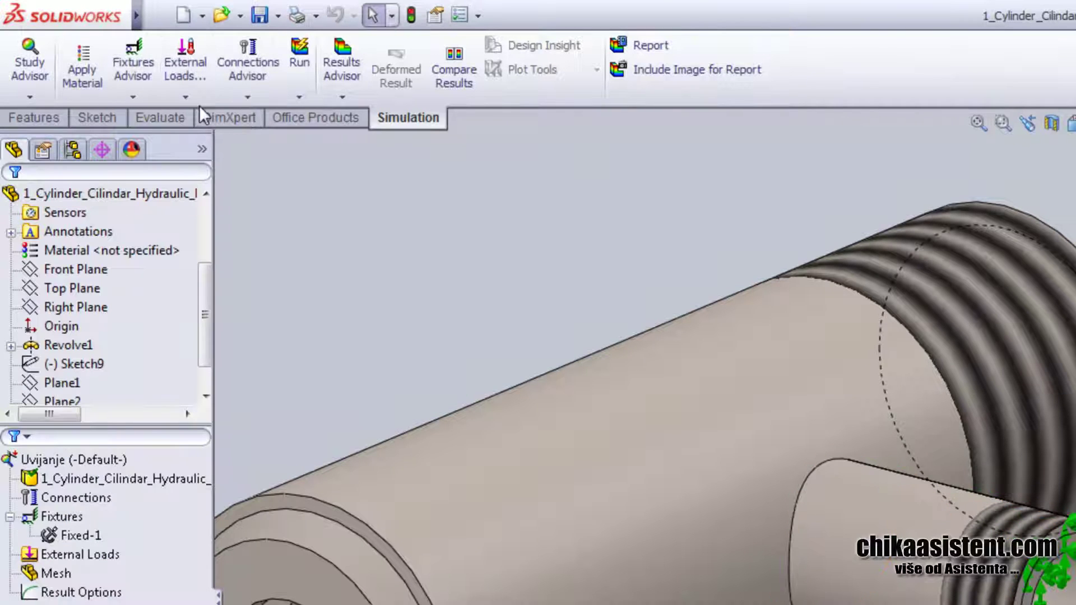
- Apply a 150 N·m torque to the large bore's end face about the inner bore face
click(187, 98)
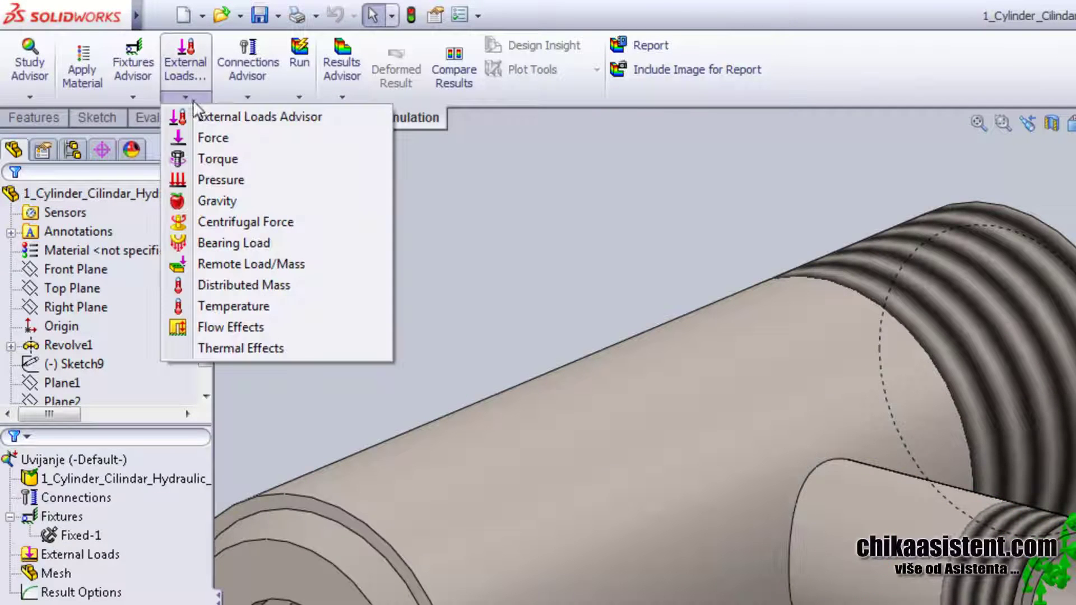
click(217, 157)
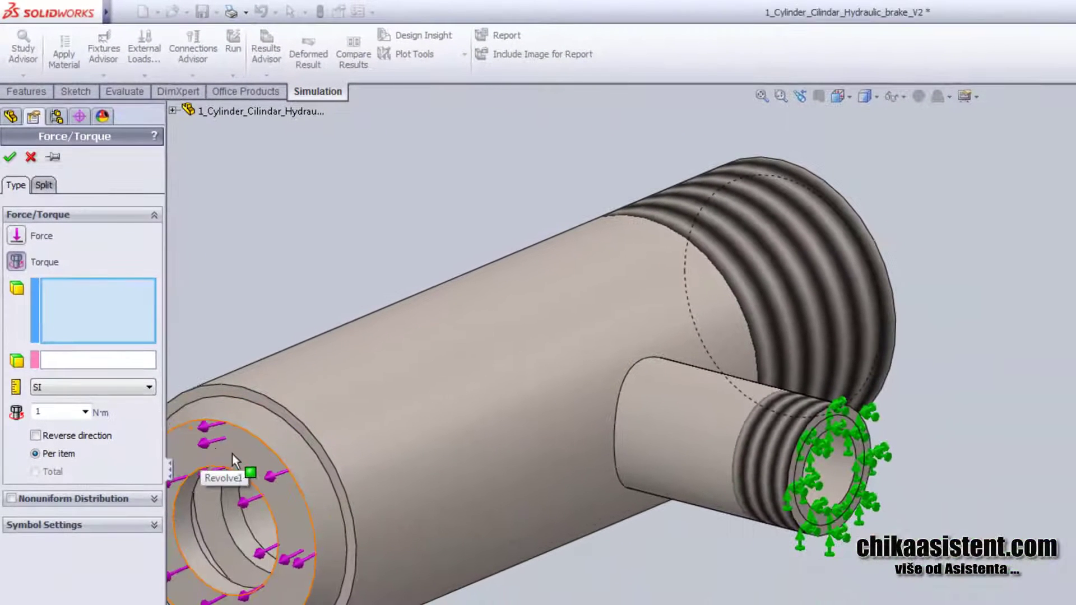
click(313, 389)
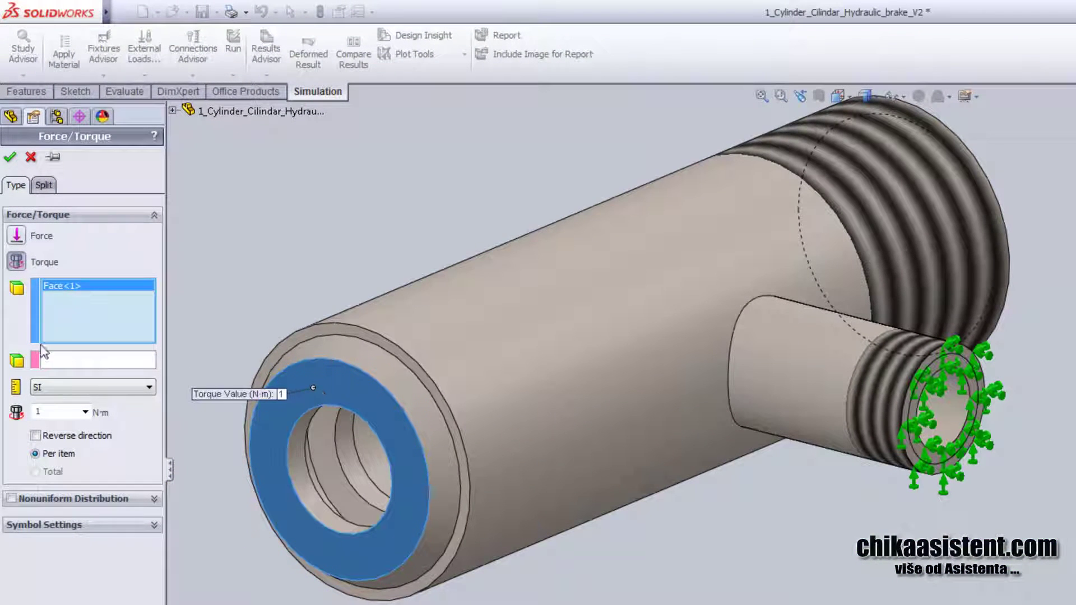
click(59, 358)
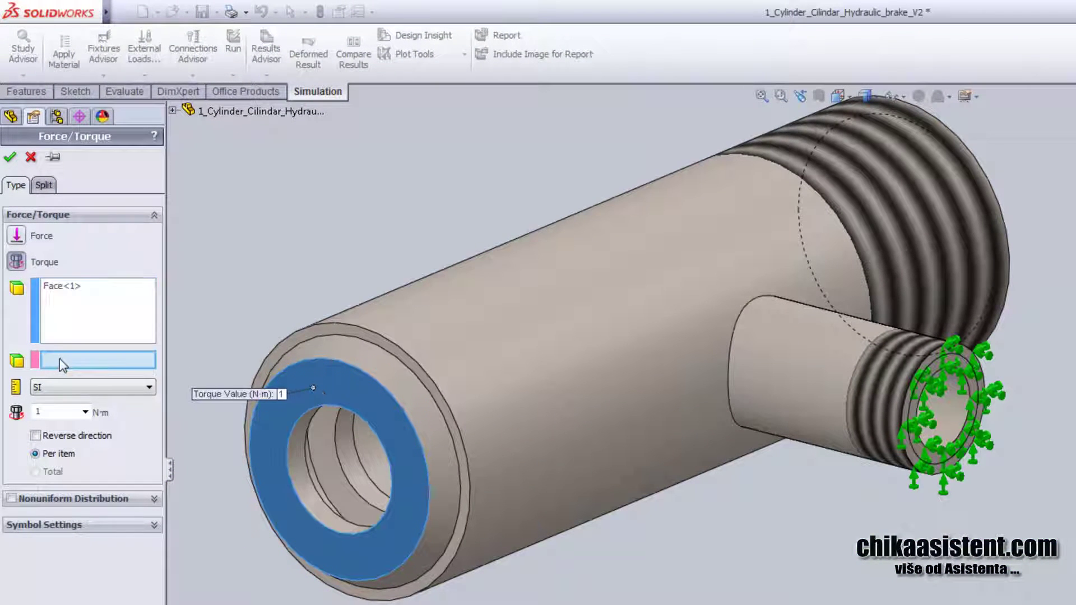
click(307, 487)
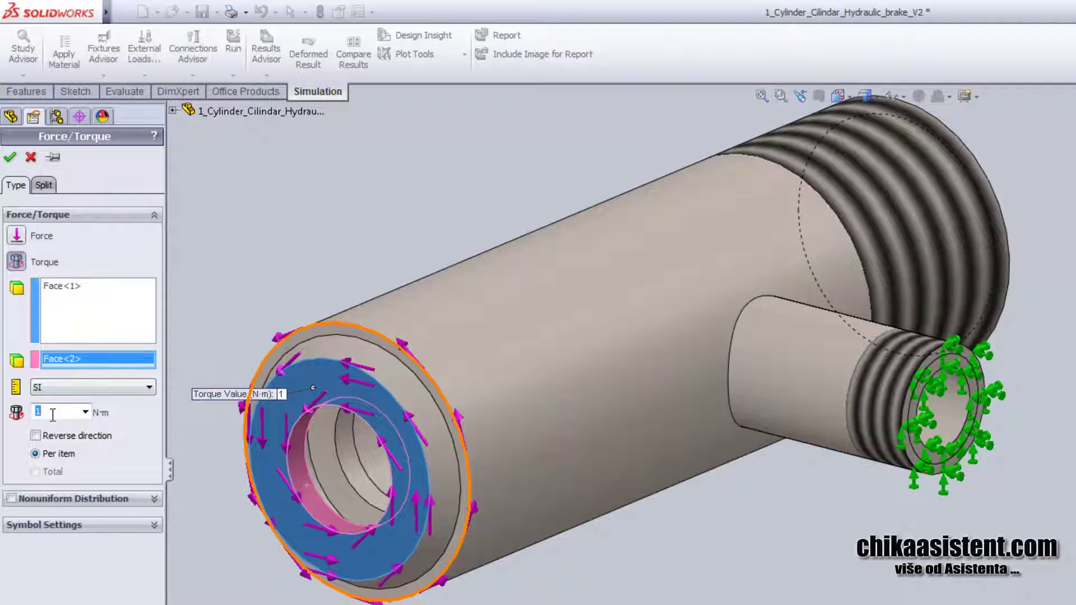
click(11, 159)
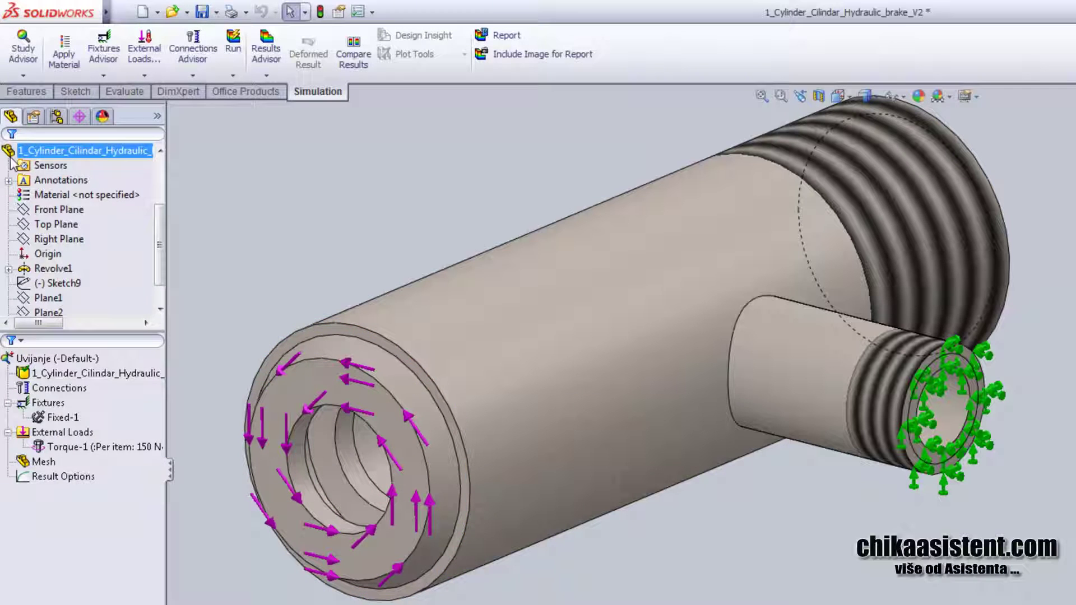
- Solve the Uvijanje torsion study and orbit its von Mises stress plot
click(240, 48)
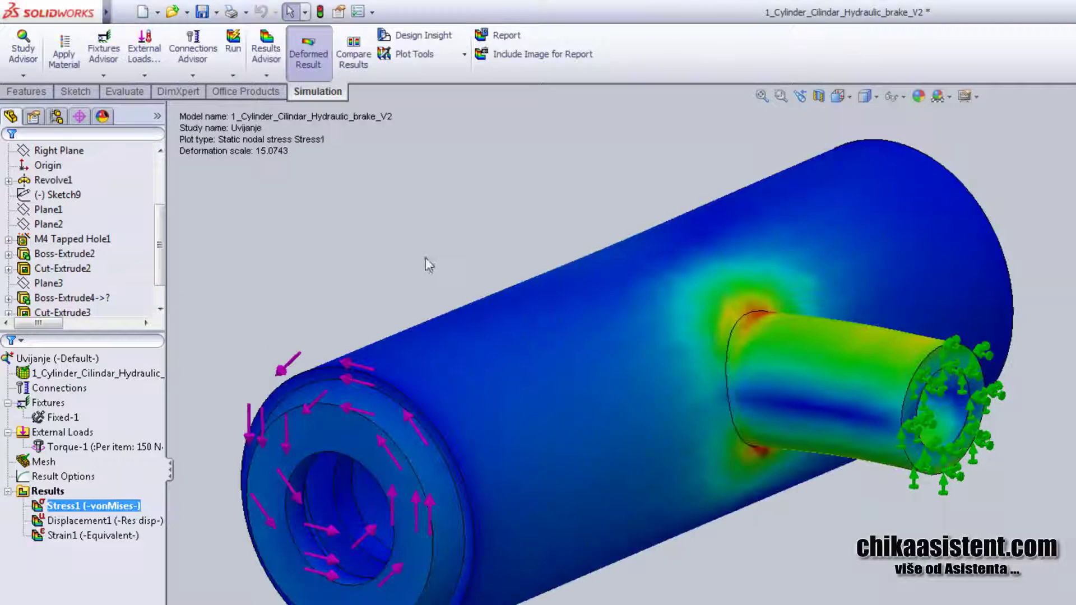
mouse_move(425, 258)
middle_down()
mouse_move(243, 433)
mouse_move(401, 387)
middle_up()
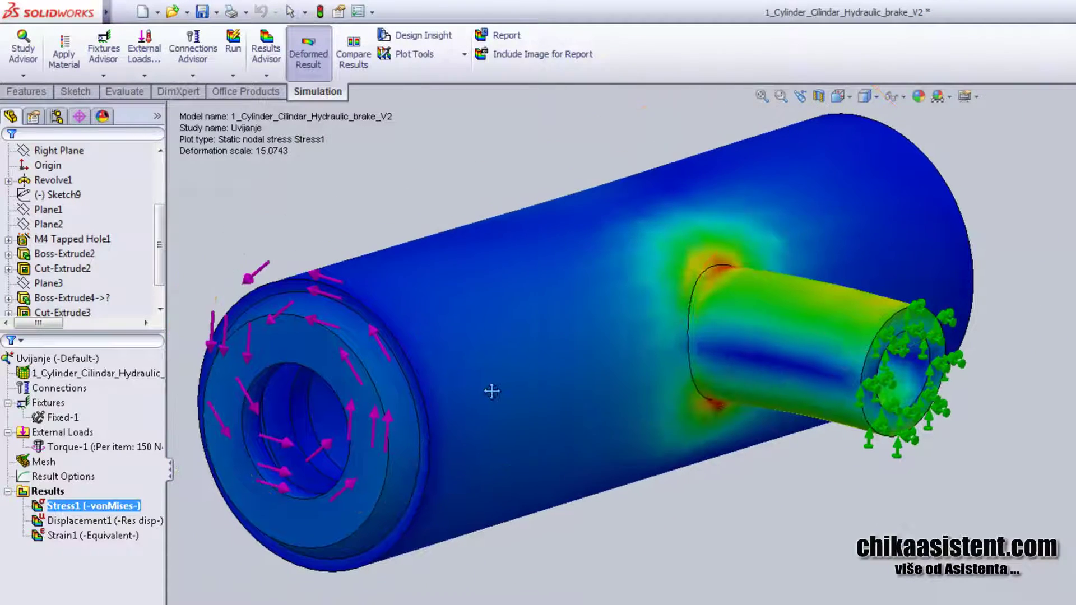
click(42, 462)
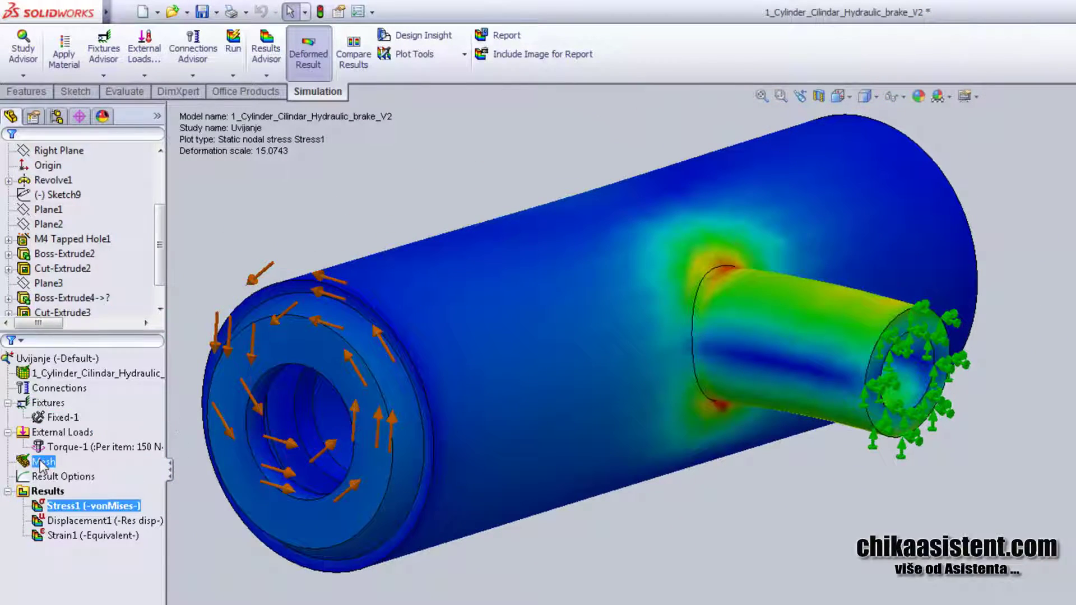
right_click(42, 464)
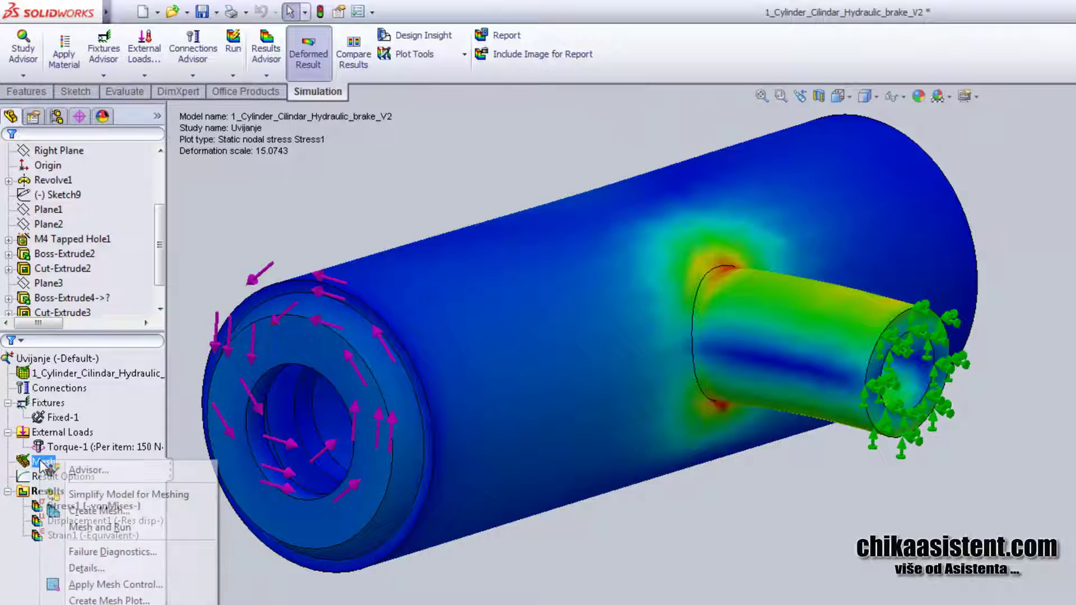
- Remesh Uvijanje with 2.00 mm global size and 0.05 mm tolerance, discarding old results
click(82, 511)
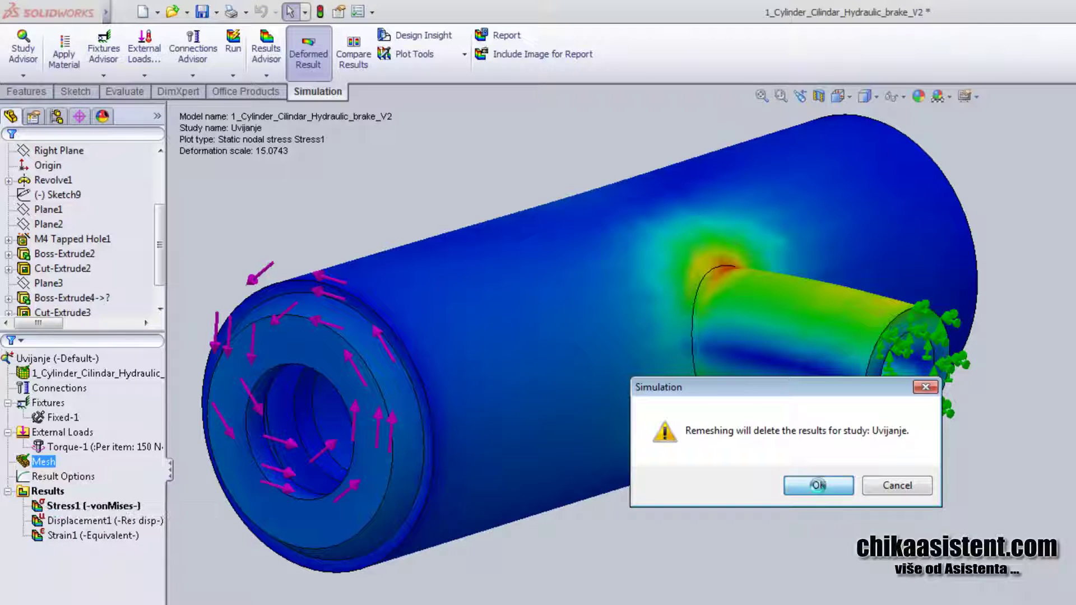
click(818, 486)
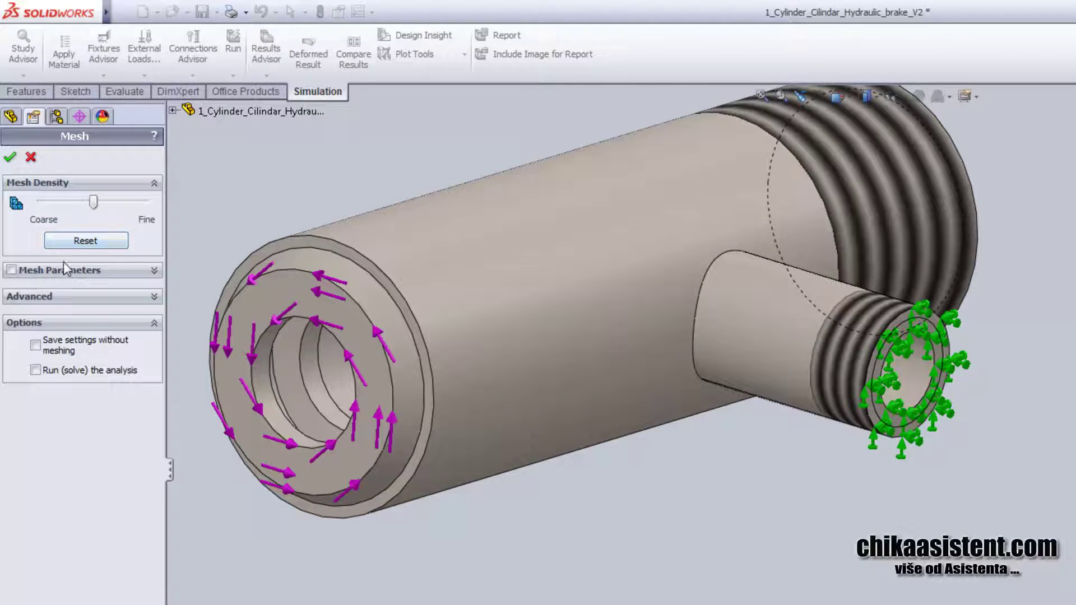
click(154, 270)
double_click(82, 350)
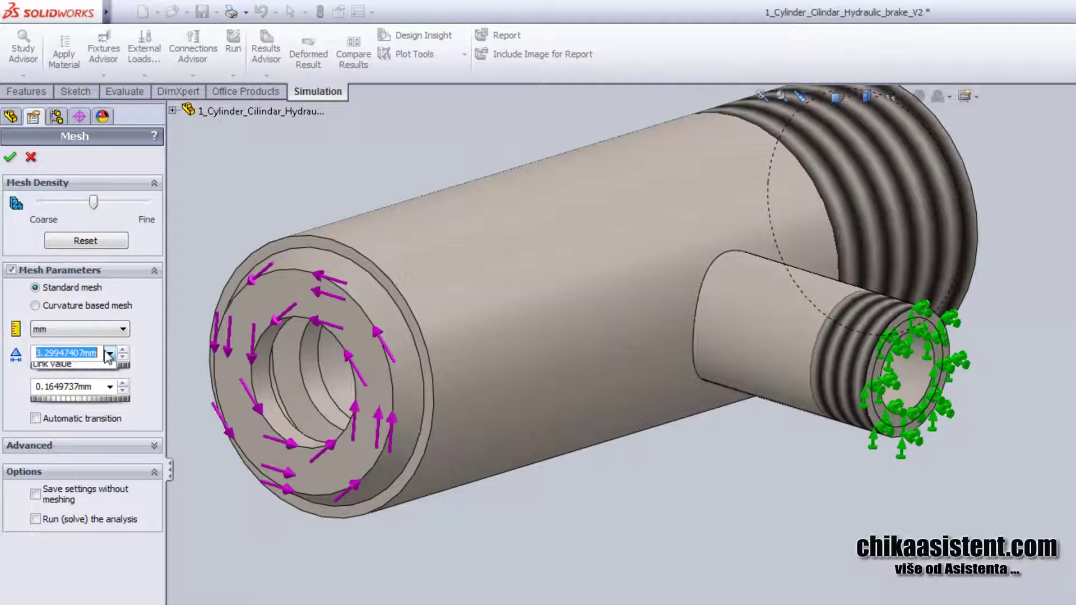
text(2)
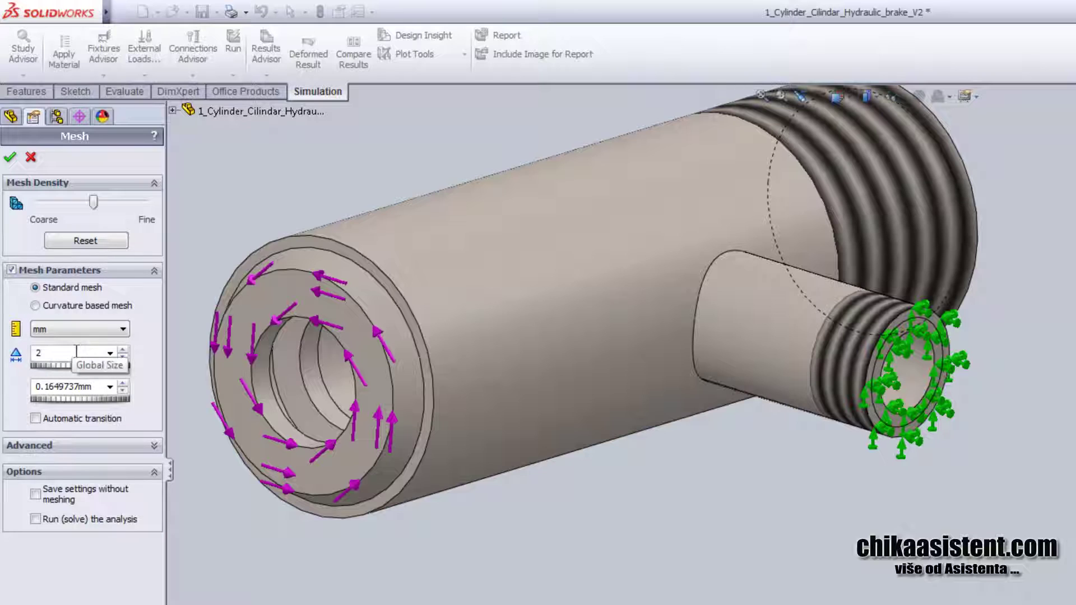
click(96, 385)
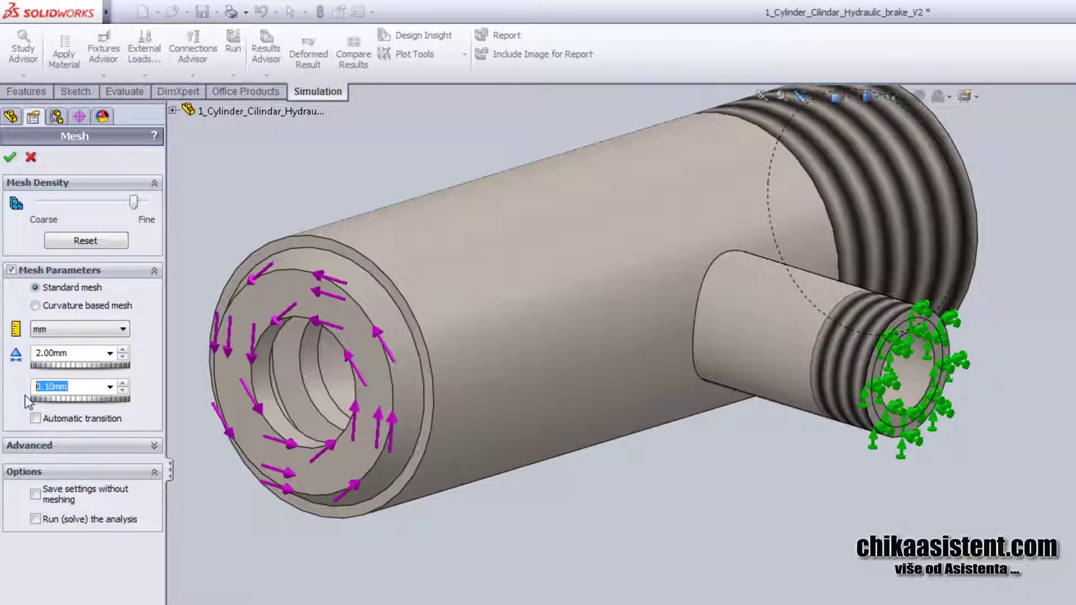
text(.0)
click(10, 157)
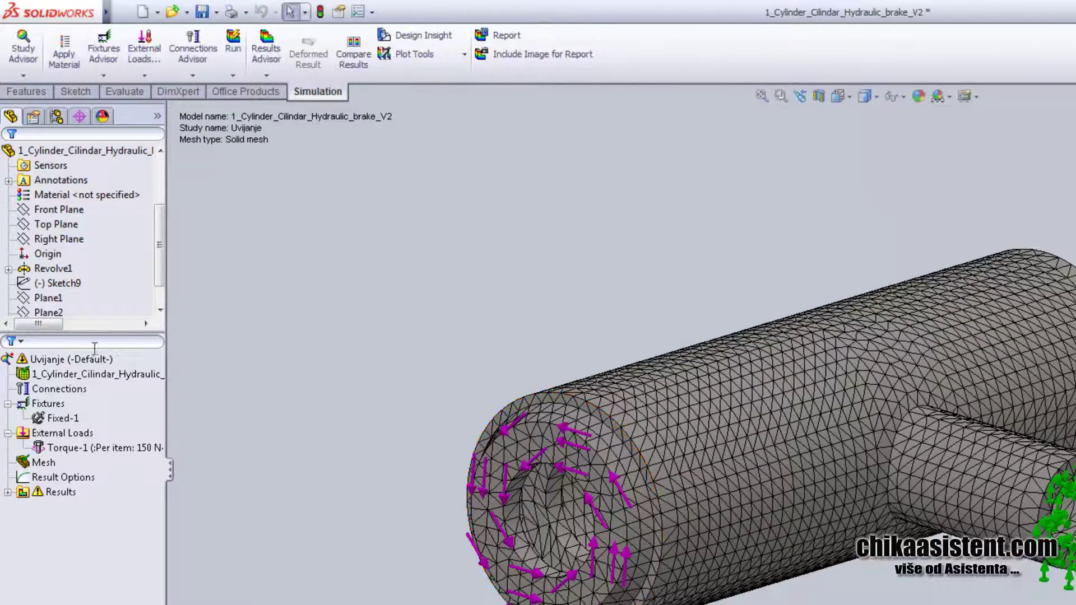
- Re-run the Uvijanje study on the finer mesh and orbit to inspect the port stresses
click(80, 362)
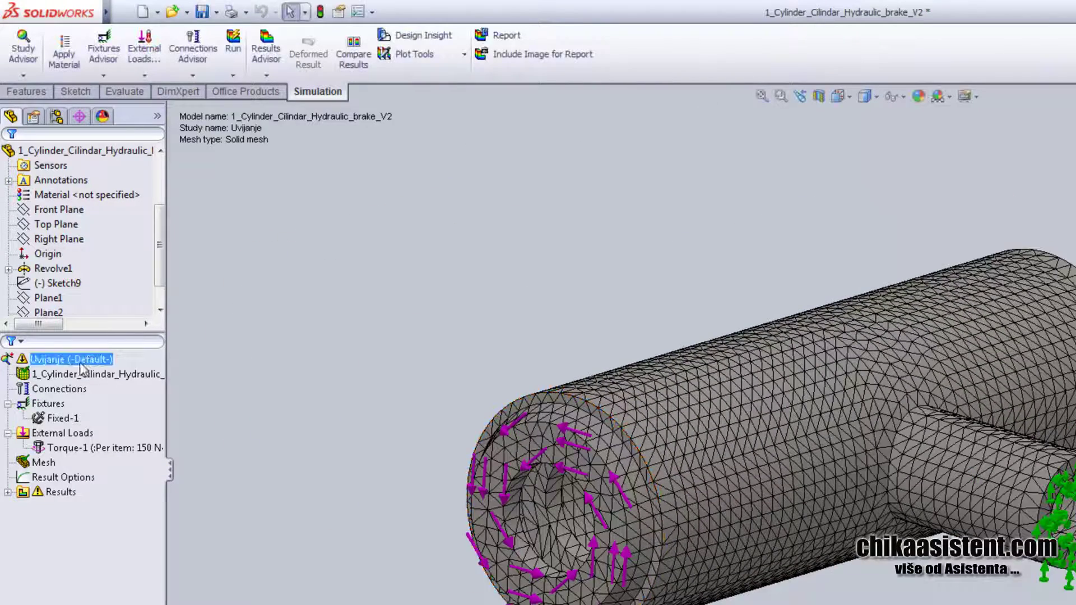
right_click(66, 360)
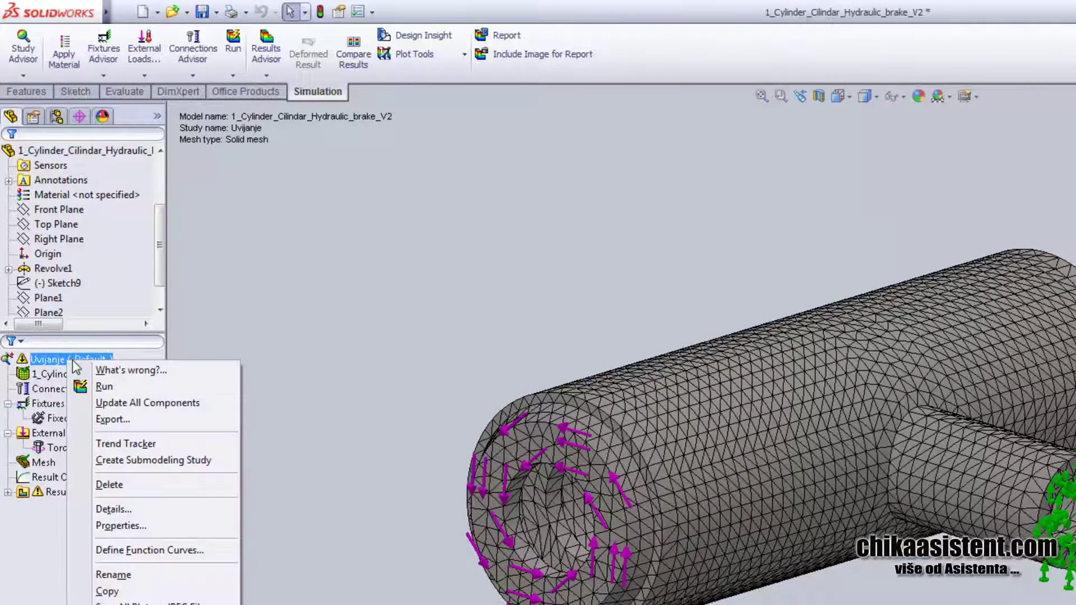
click(106, 388)
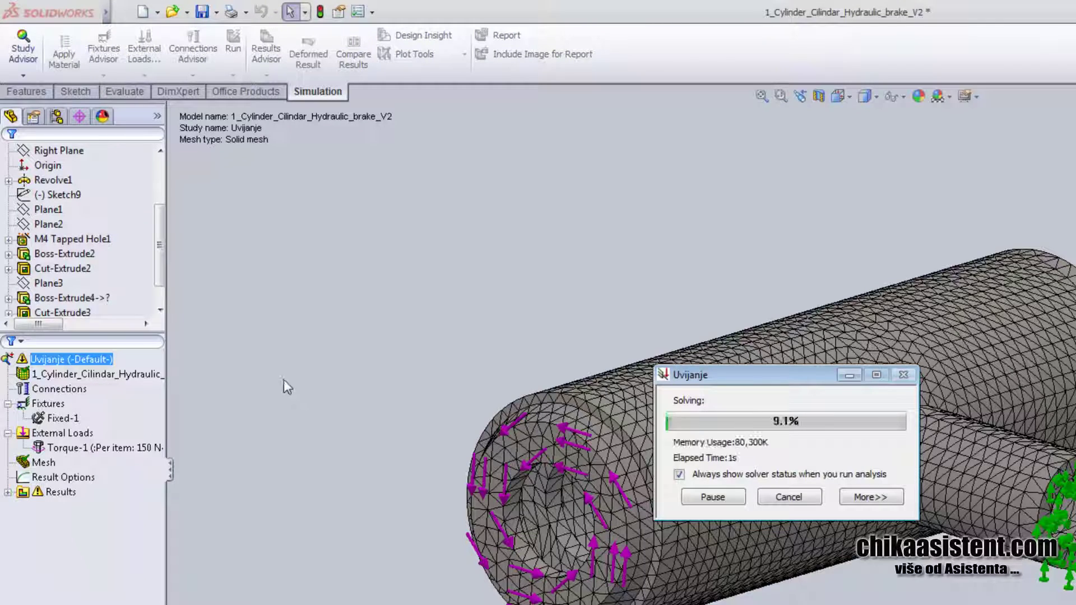
key(f)
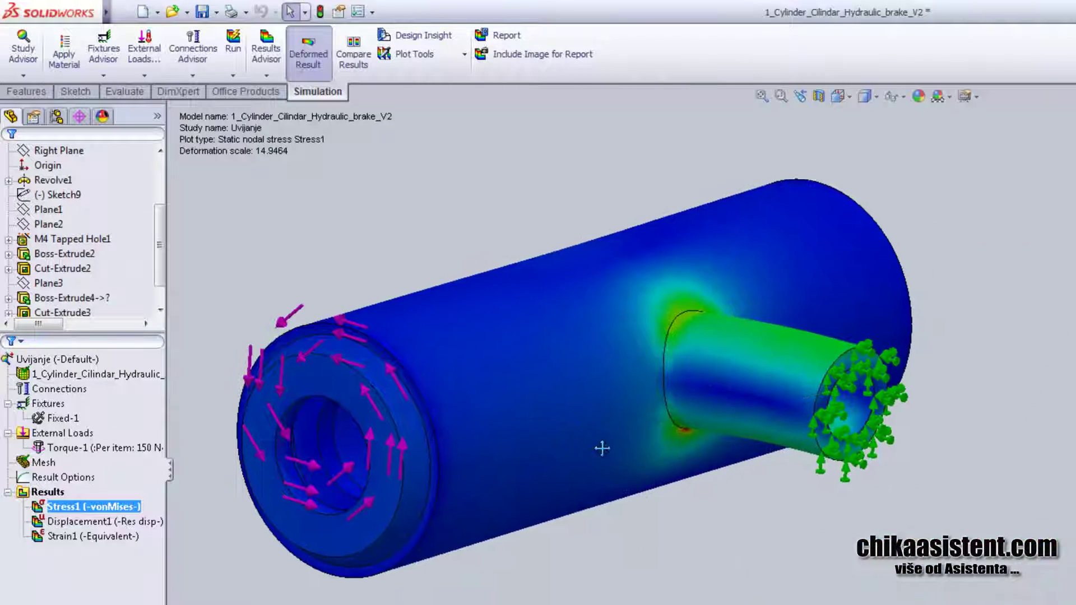
mouse_move(602, 448)
middle_down()
mouse_move(365, 432)
mouse_move(437, 442)
mouse_move(410, 407)
mouse_move(302, 426)
mouse_move(537, 443)
mouse_move(673, 386)
mouse_move(505, 379)
mouse_move(620, 384)
middle_up()
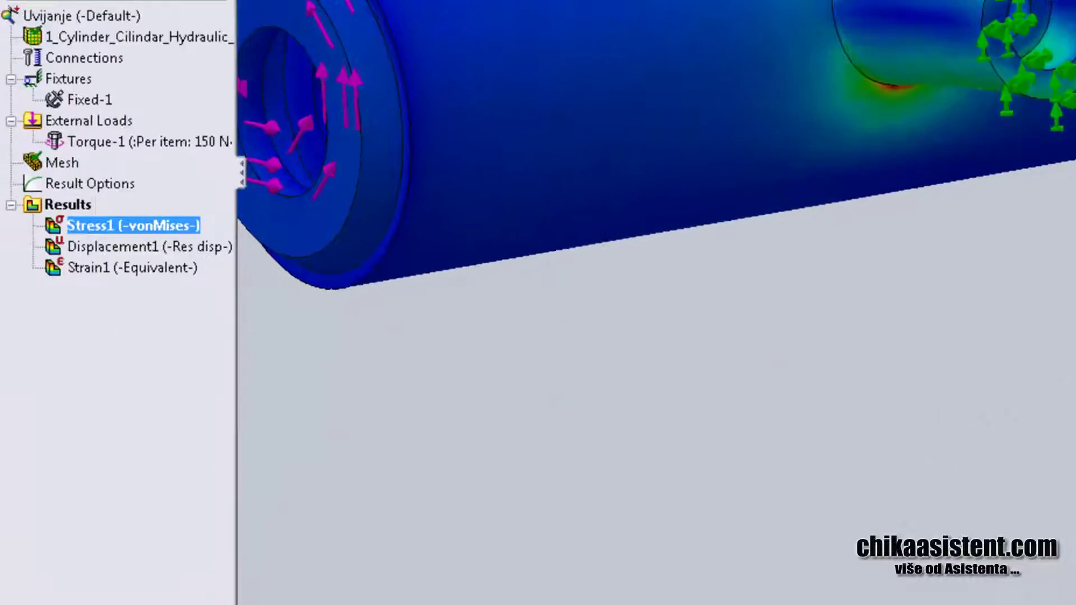
- Switch between the Savijanja and Uvijanje study tabs, ending on Uvijanje to review its loads
click(427, 565)
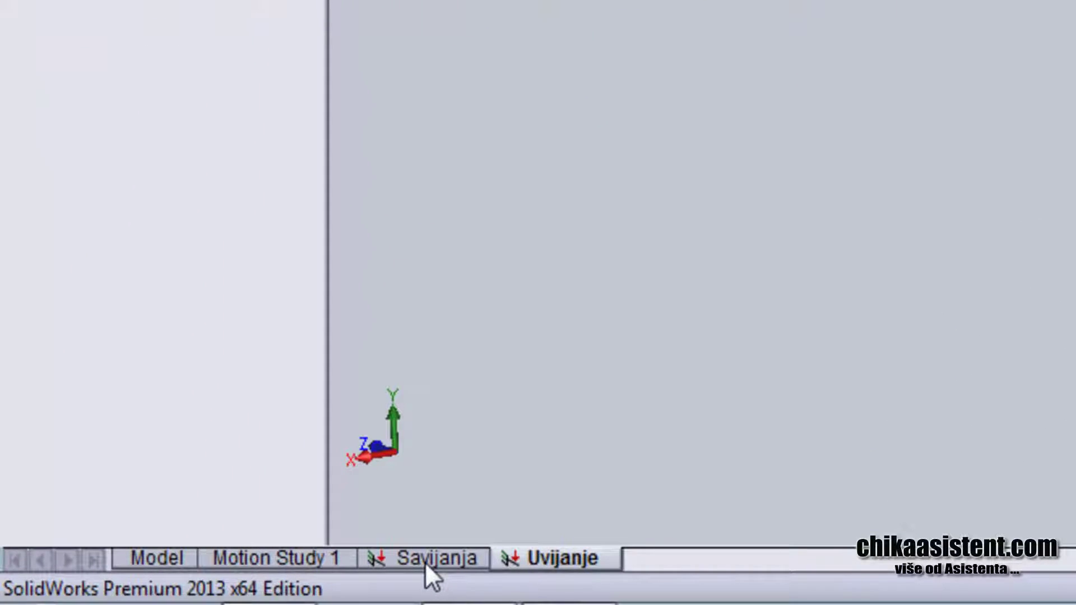
click(425, 563)
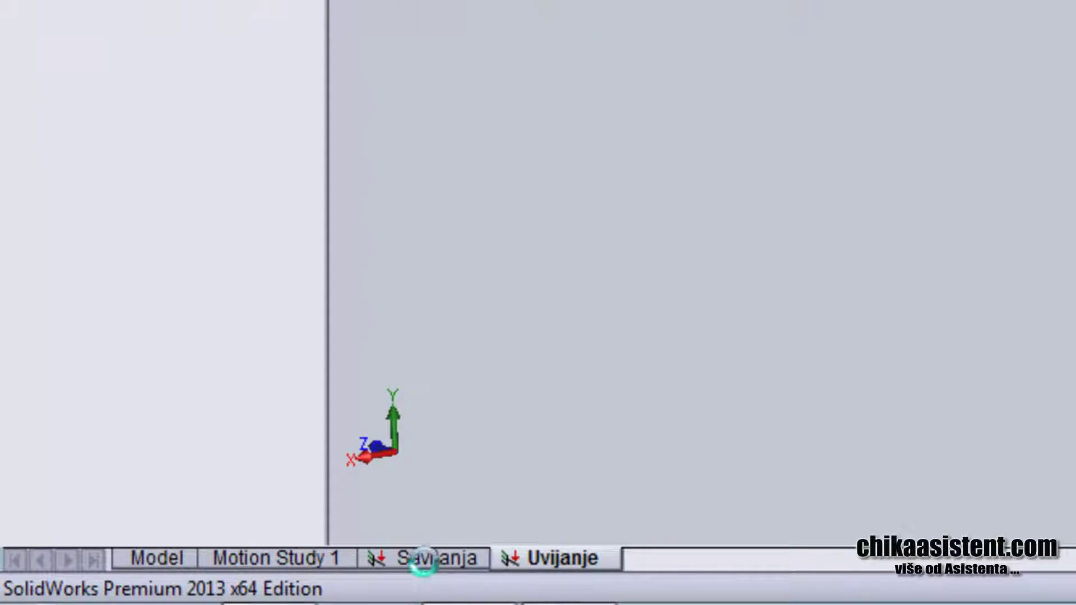
click(553, 566)
click(457, 560)
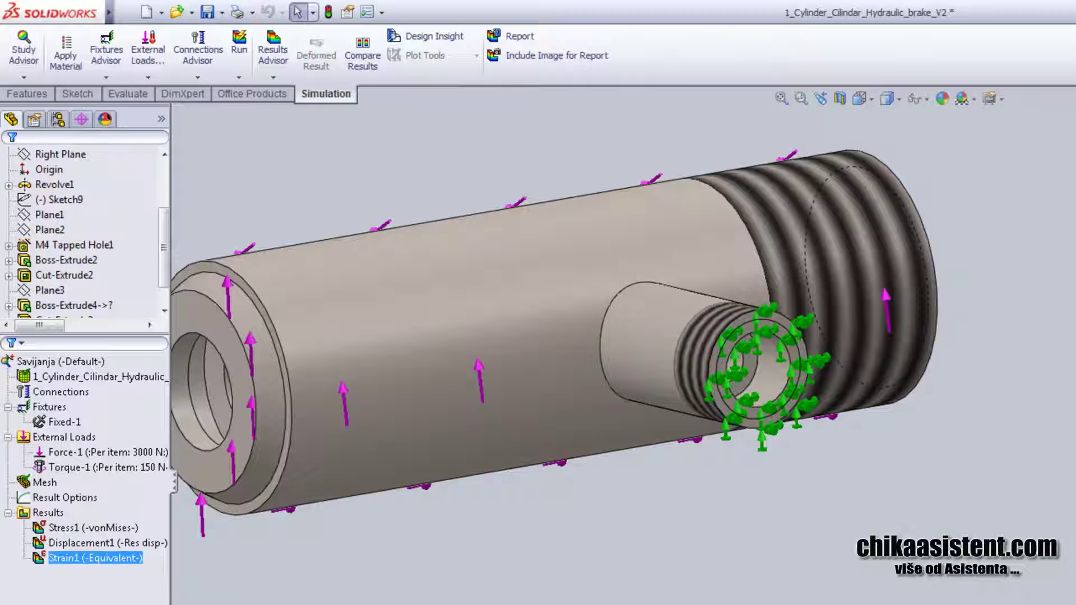
click(197, 570)
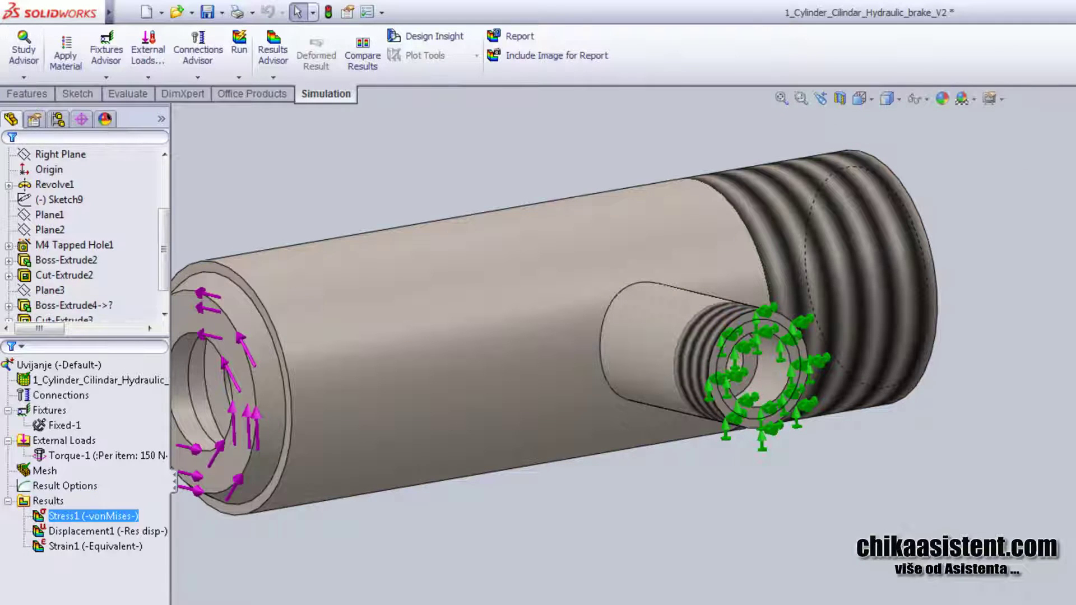
drag(54, 338, 55, 336)
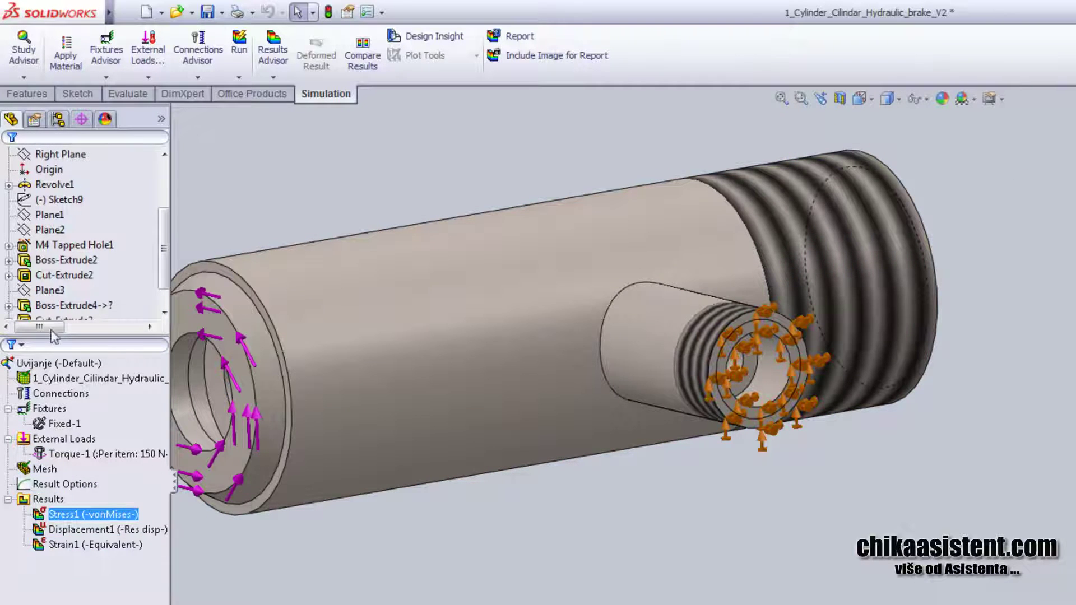
click(23, 76)
- Create a new Pressure Vessel Design study named Kombincija
click(48, 111)
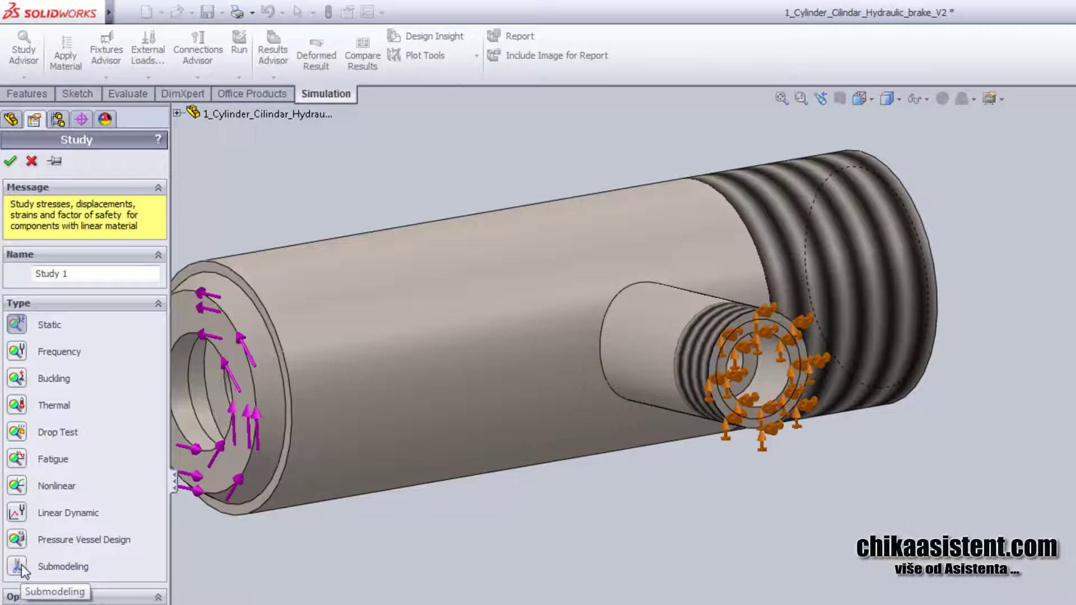
click(18, 540)
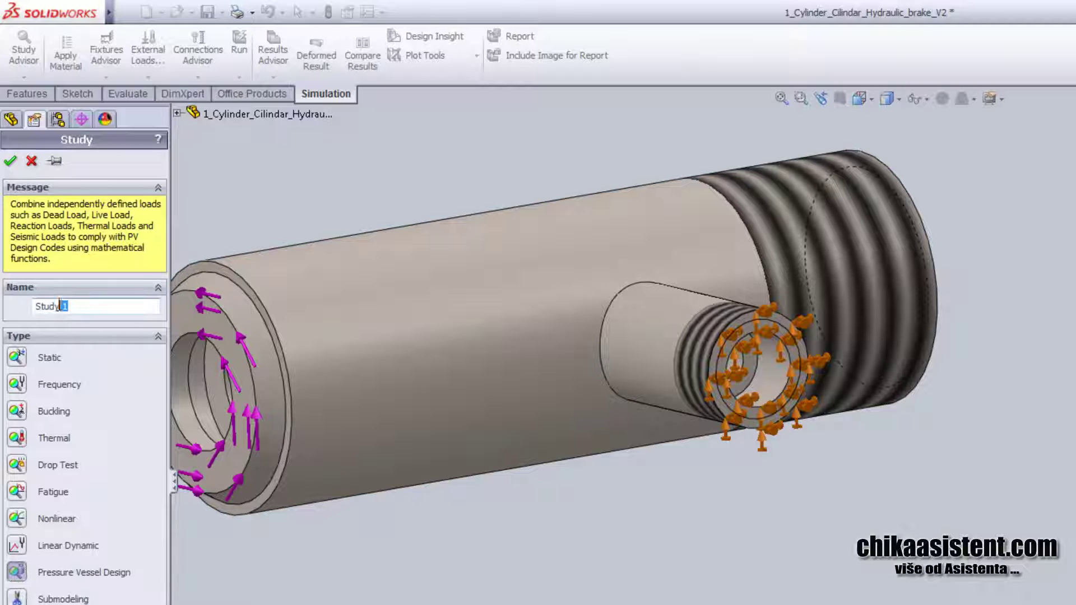
text(Kombincija)
key(Return)
- Define Kombincija's setup as the linear combination 1 × Savijanja + 1 × Uvijanje
double_click(38, 378)
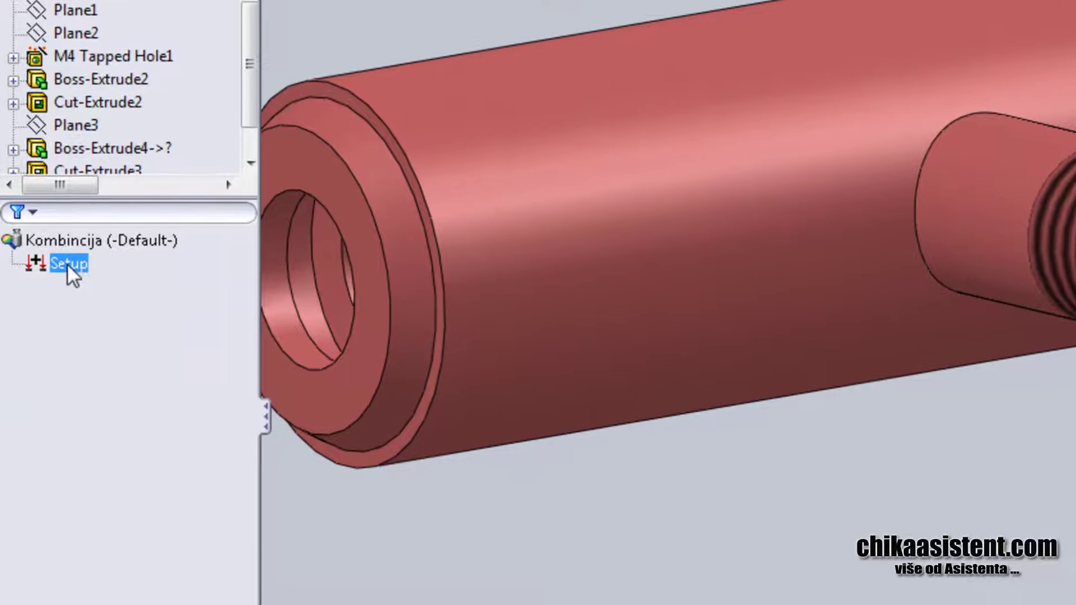
right_click(56, 338)
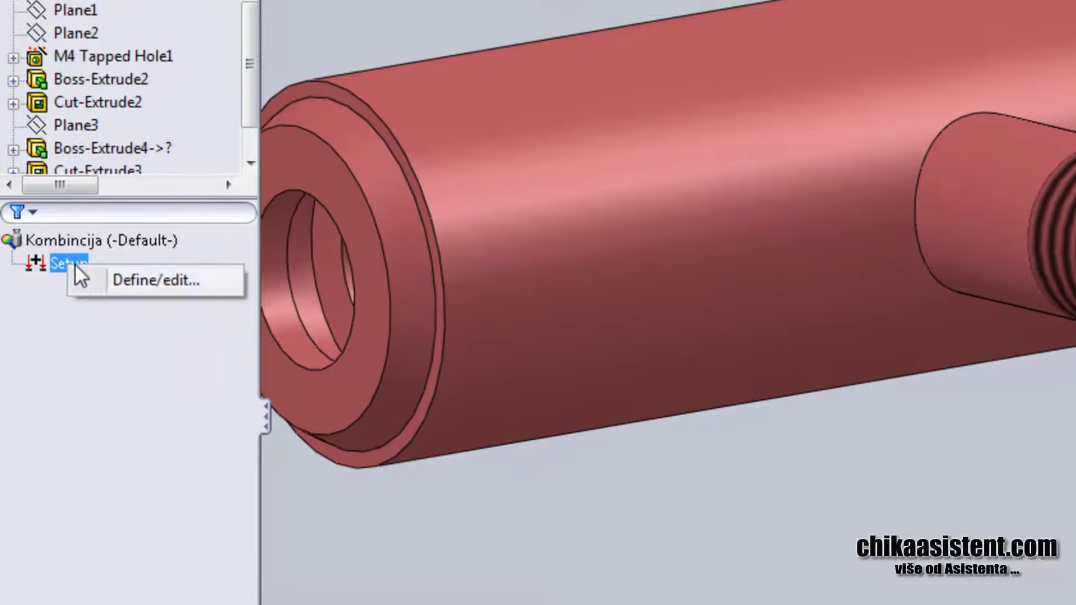
click(79, 352)
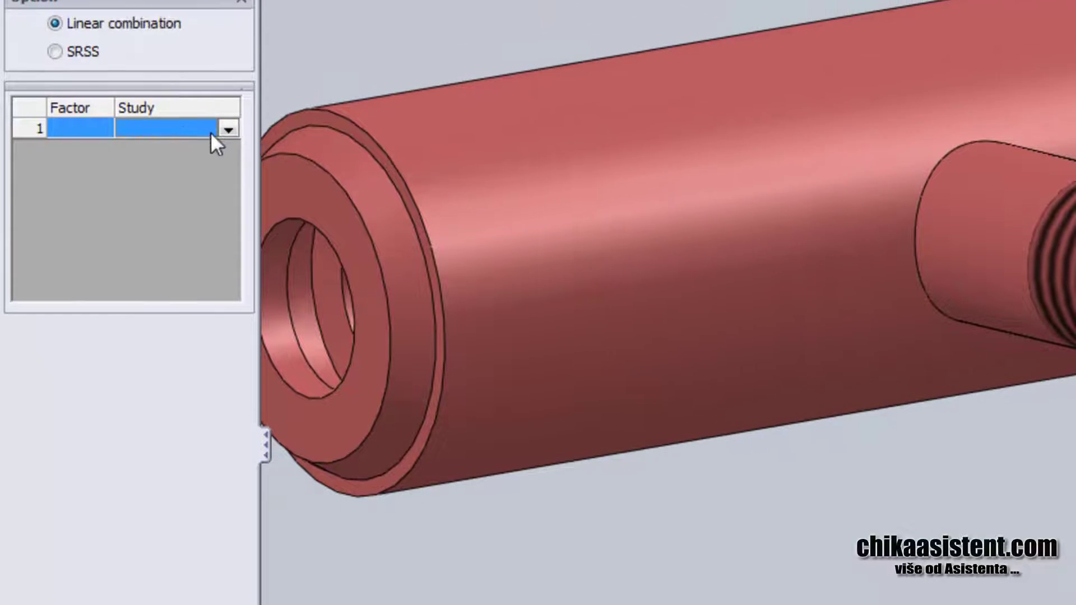
click(229, 302)
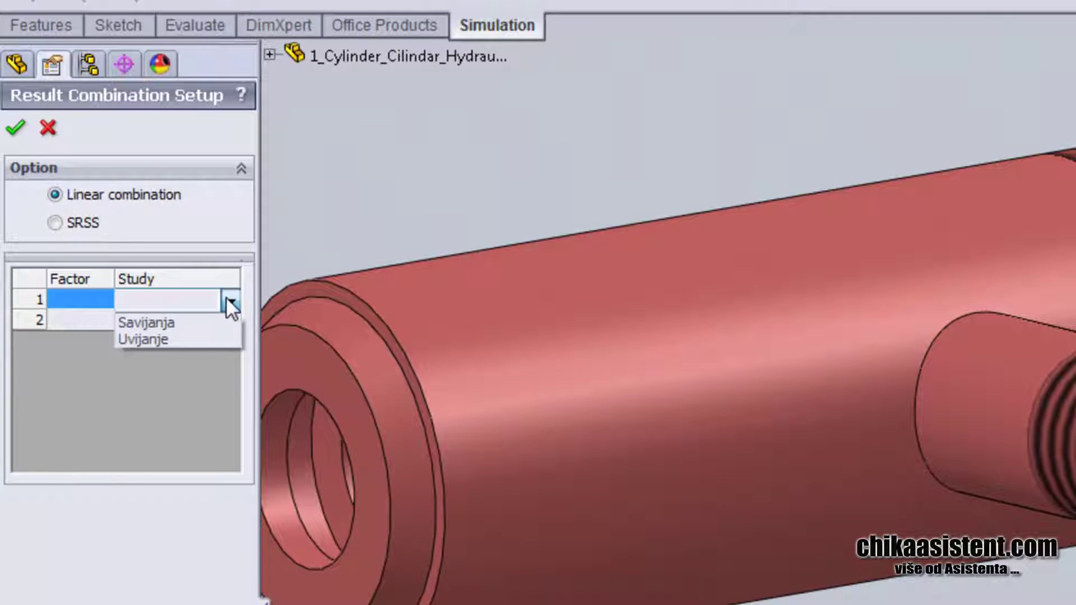
click(227, 298)
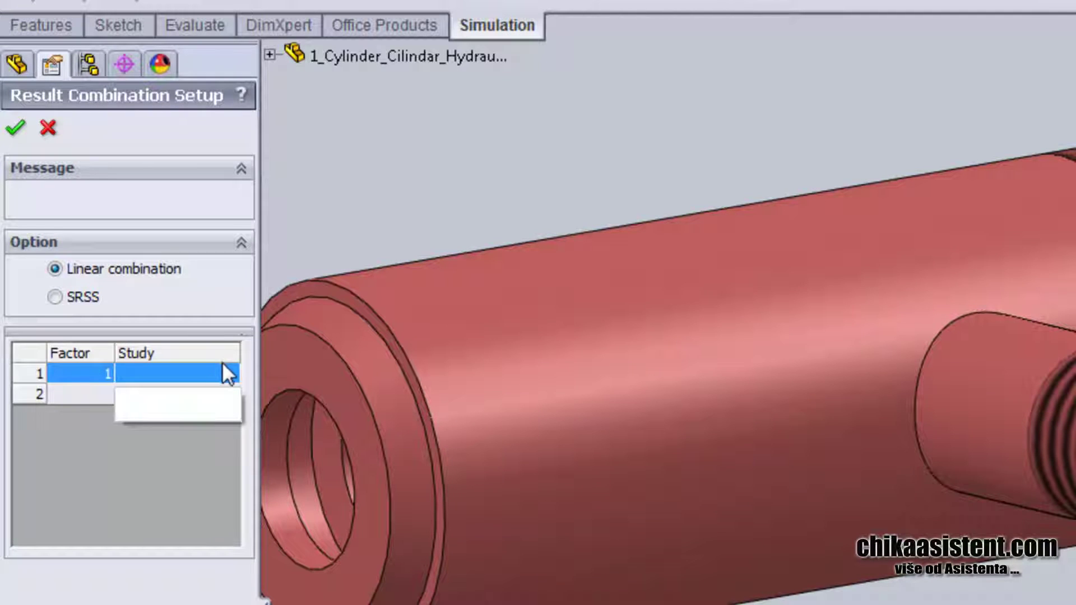
click(164, 394)
click(227, 373)
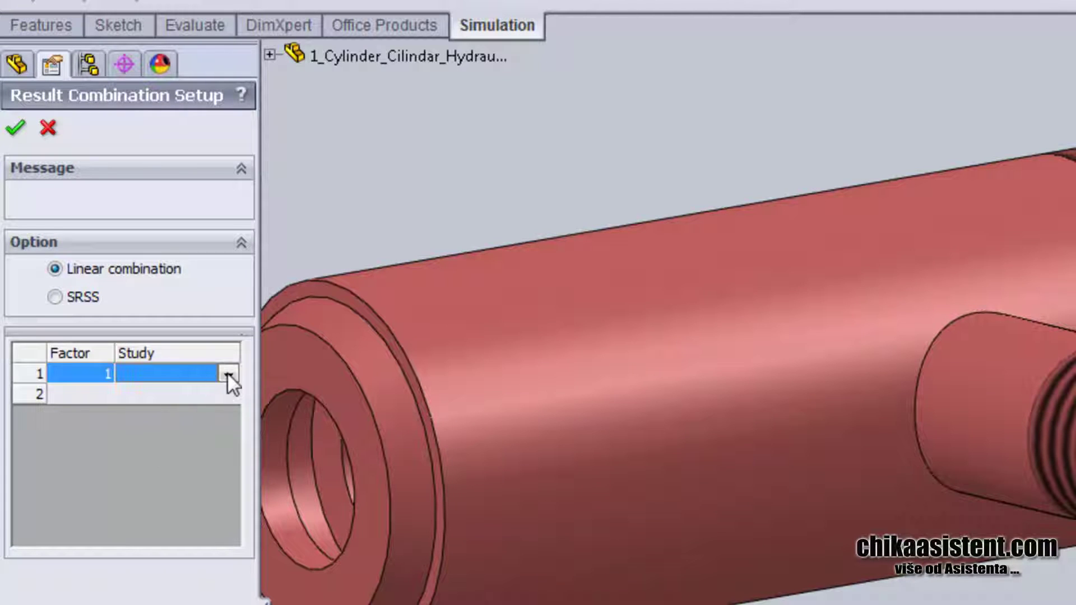
click(228, 374)
click(207, 397)
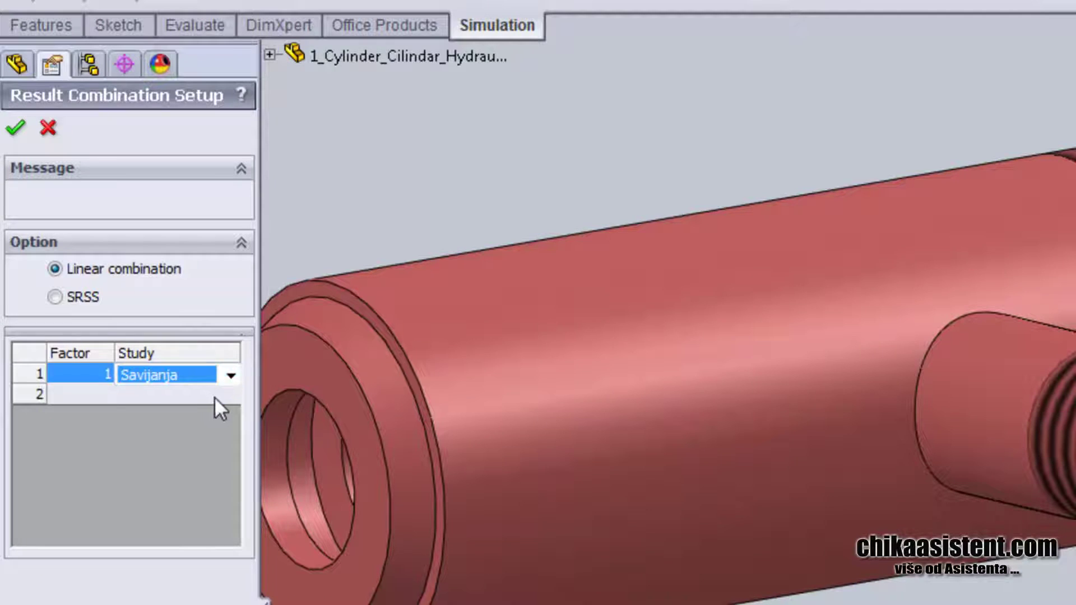
click(228, 391)
click(219, 423)
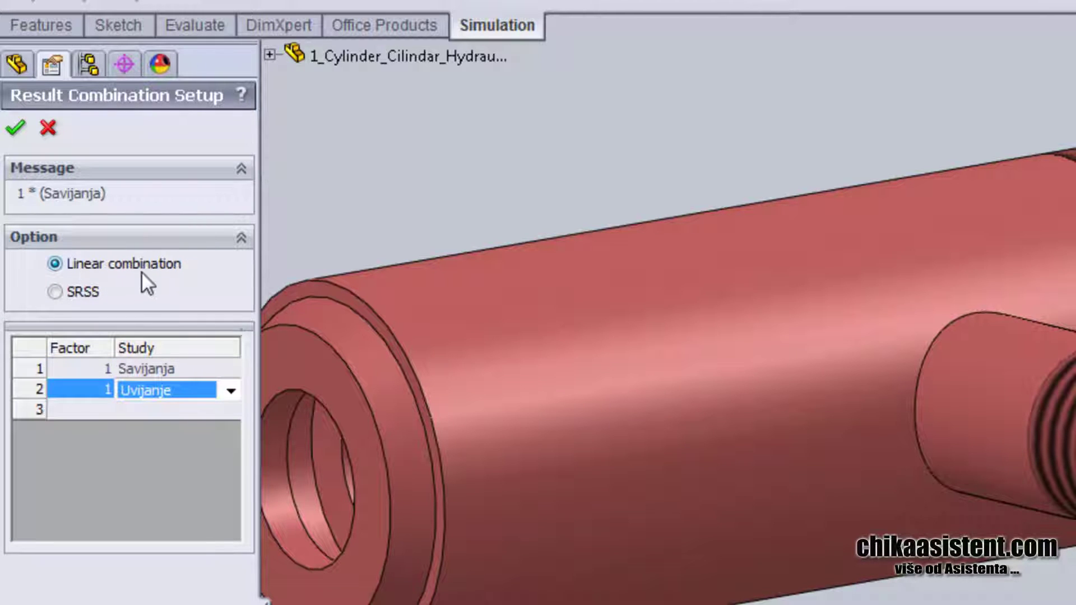
click(19, 134)
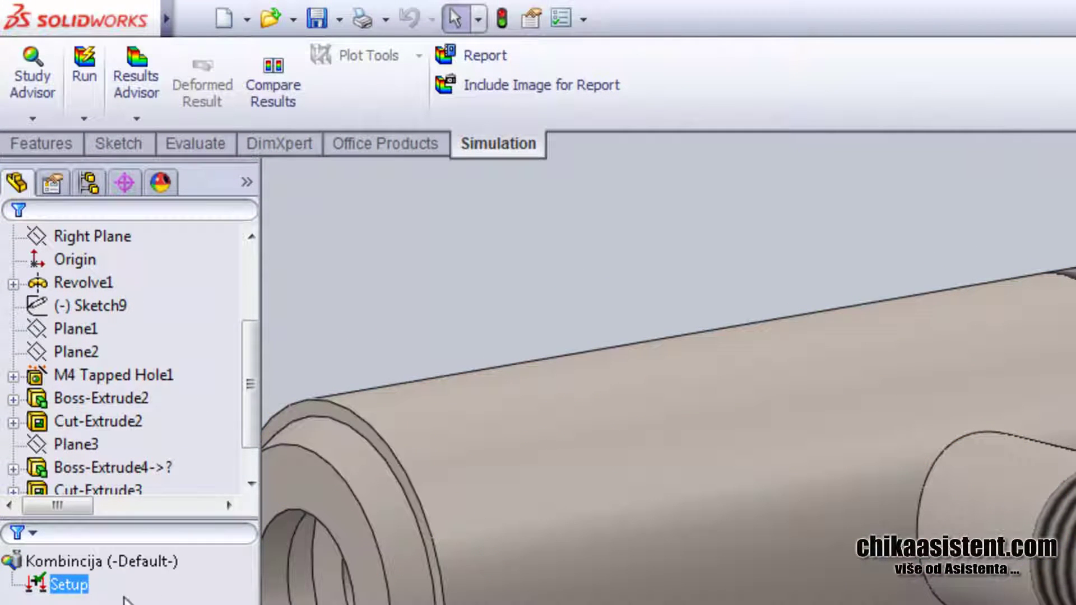
- Run Kombincija and inspect the Stress1 von Mises plot from several angles
click(82, 73)
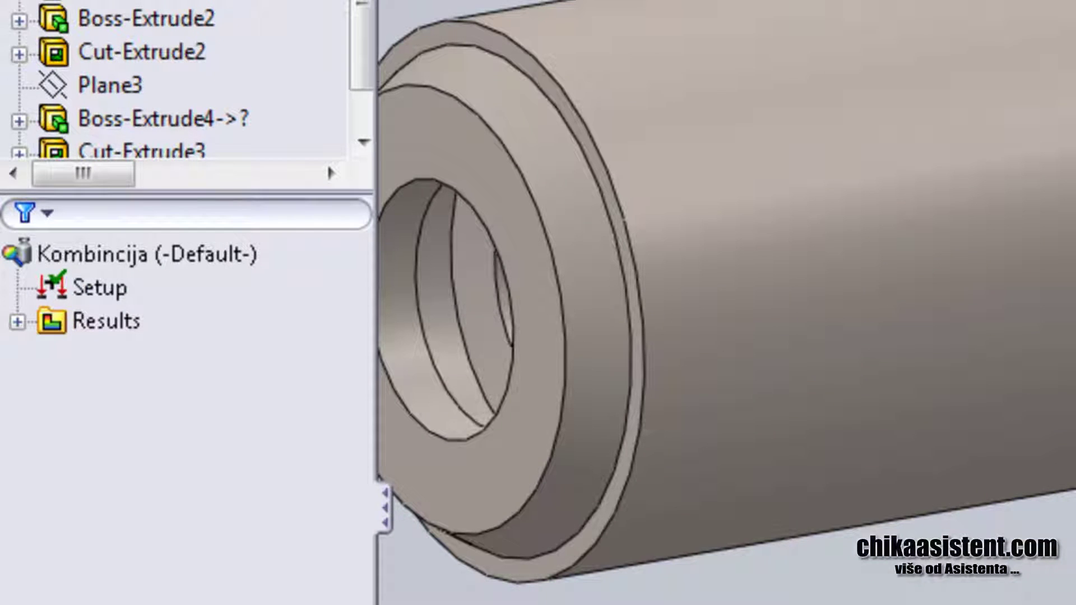
double_click(19, 324)
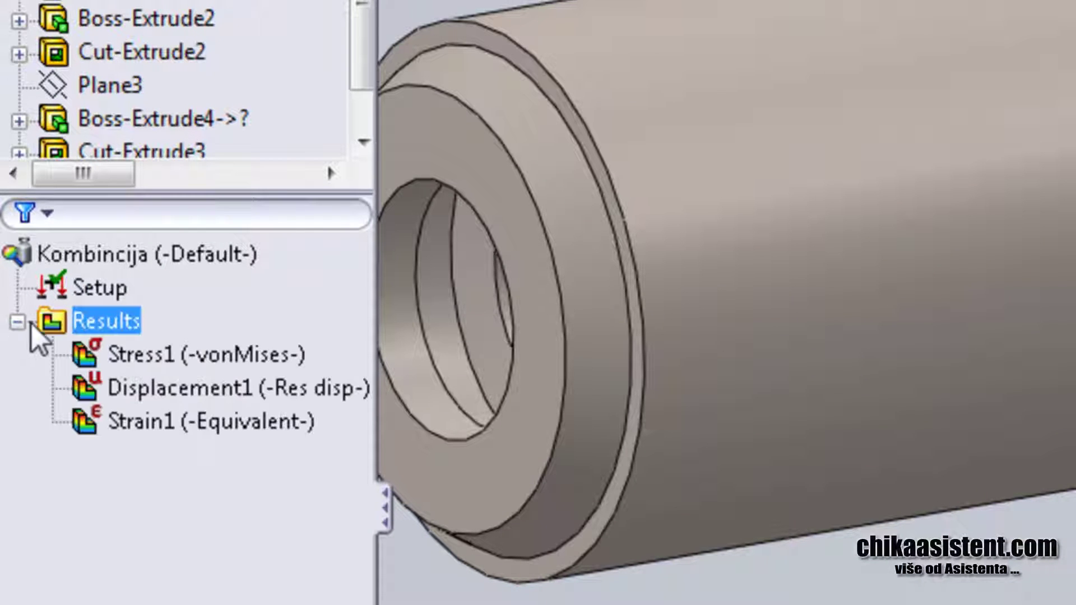
click(95, 353)
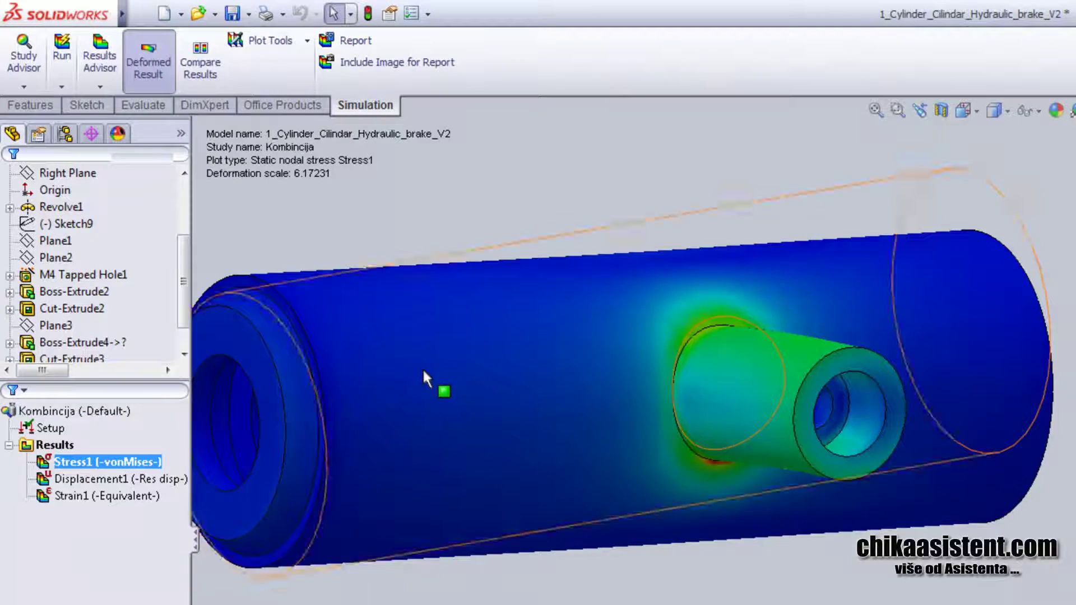
middle_drag(444, 385, 493, 440)
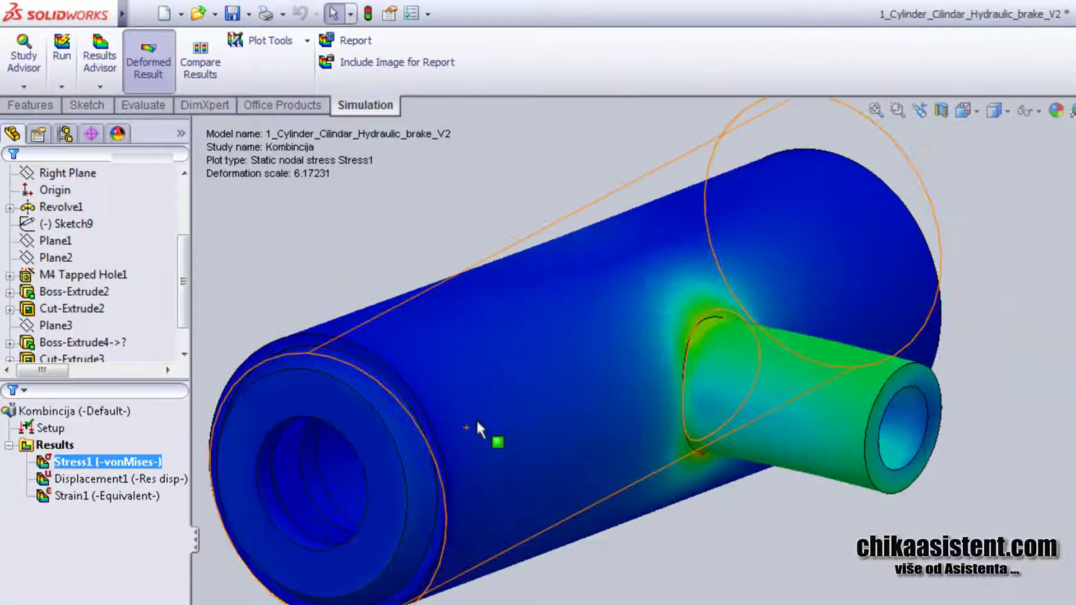
scroll(401, 430, down, 3)
mouse_move(401, 430)
middle_down()
mouse_move(404, 490)
mouse_move(331, 504)
mouse_move(276, 456)
mouse_move(389, 413)
mouse_move(338, 444)
mouse_move(373, 434)
mouse_move(370, 443)
mouse_move(367, 415)
mouse_move(480, 420)
mouse_move(487, 456)
mouse_move(331, 463)
mouse_move(197, 517)
middle_up()
- Show the Displacement1 resultant displacement plot, orbiting to view the boss end-on
double_click(90, 479)
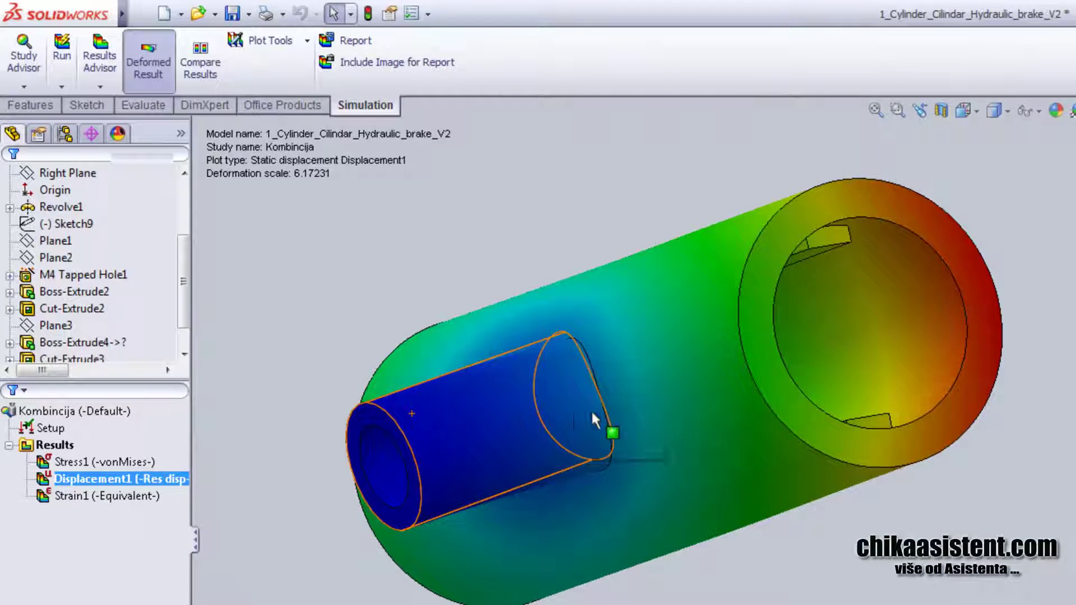
mouse_move(594, 420)
middle_down()
mouse_move(410, 444)
mouse_move(582, 438)
mouse_move(737, 452)
mouse_move(629, 473)
mouse_move(745, 493)
middle_up()
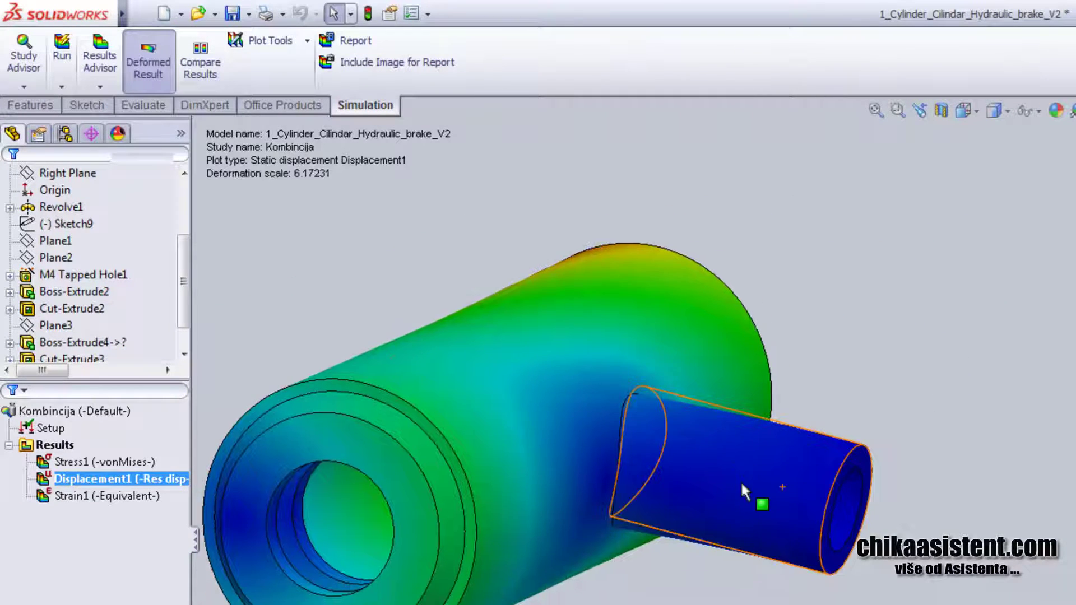
click(23, 87)
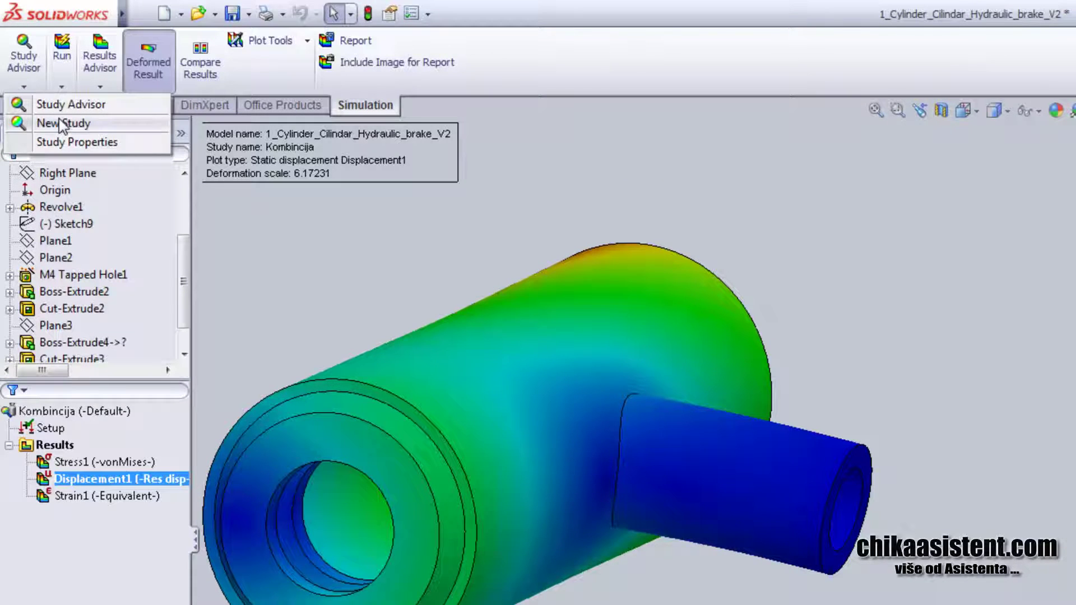
- Start and cancel a new study, then bring up the Help menu
click(60, 123)
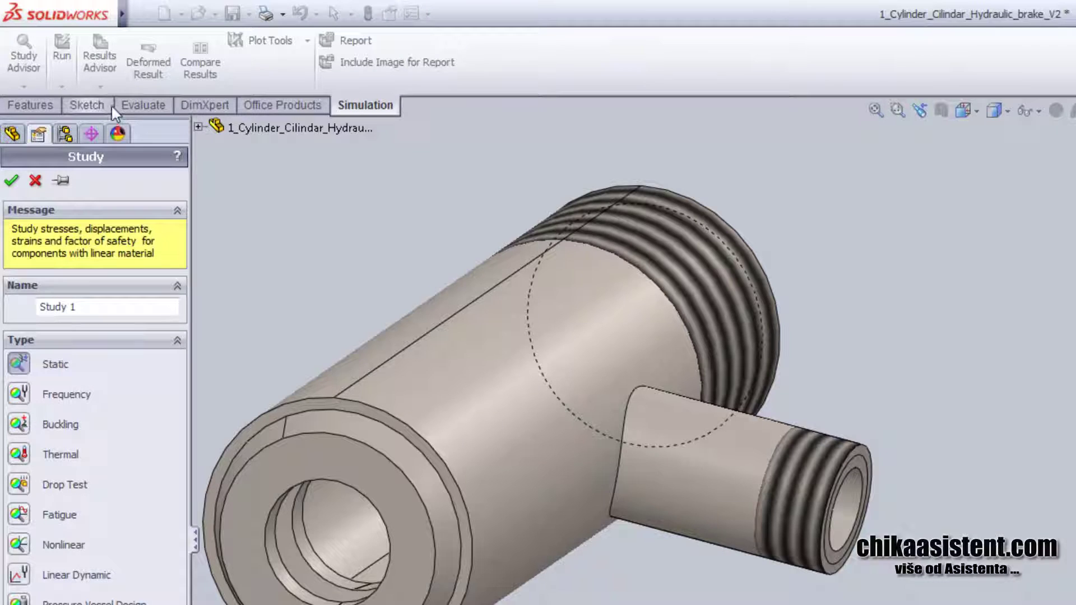
click(35, 180)
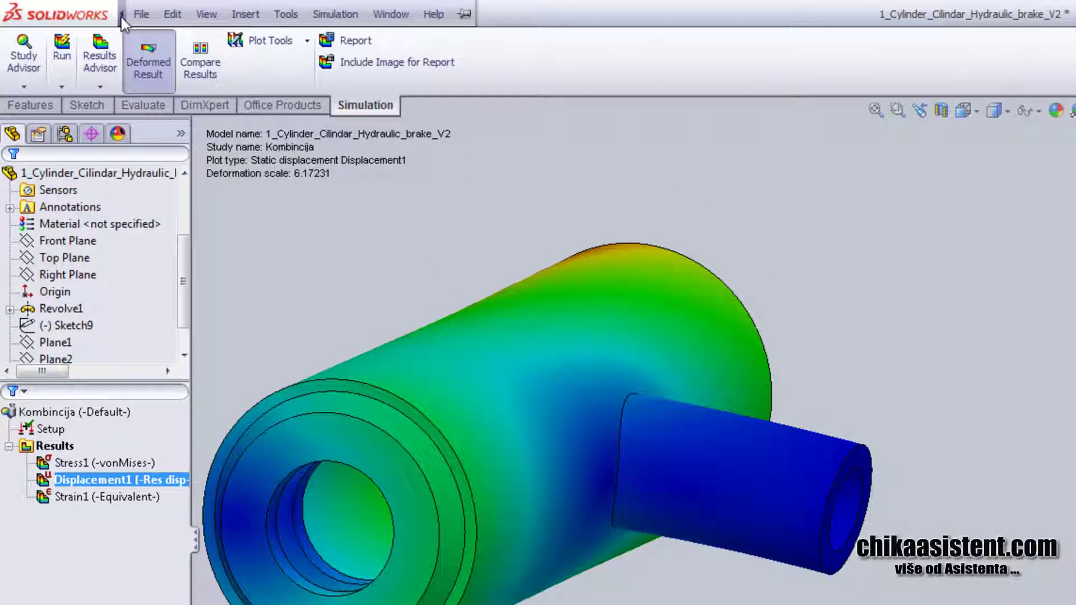
click(172, 14)
mouse_move(433, 15)
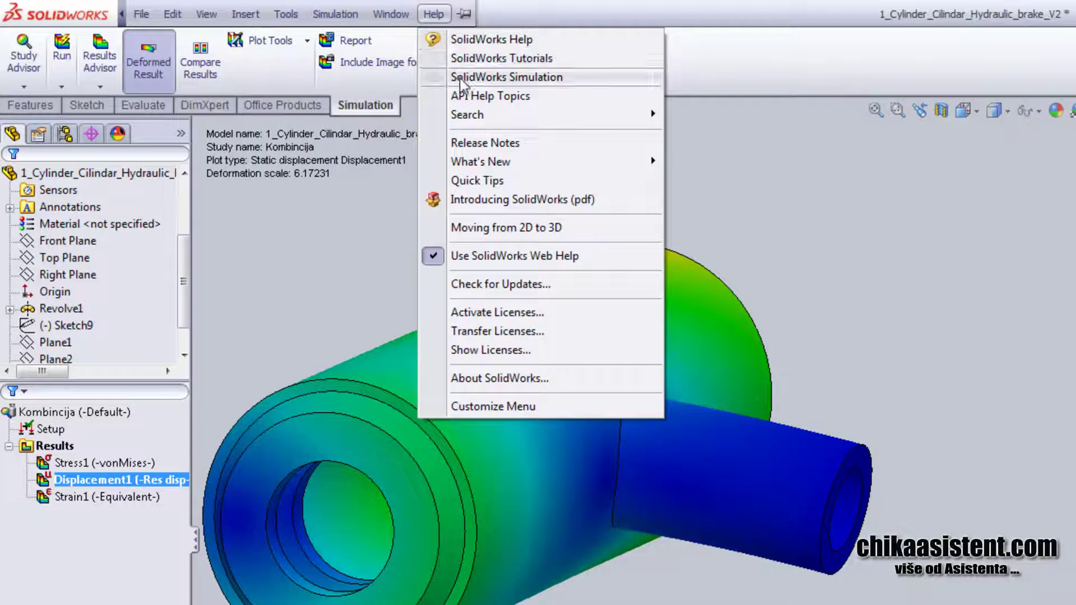
mouse_move(506, 76)
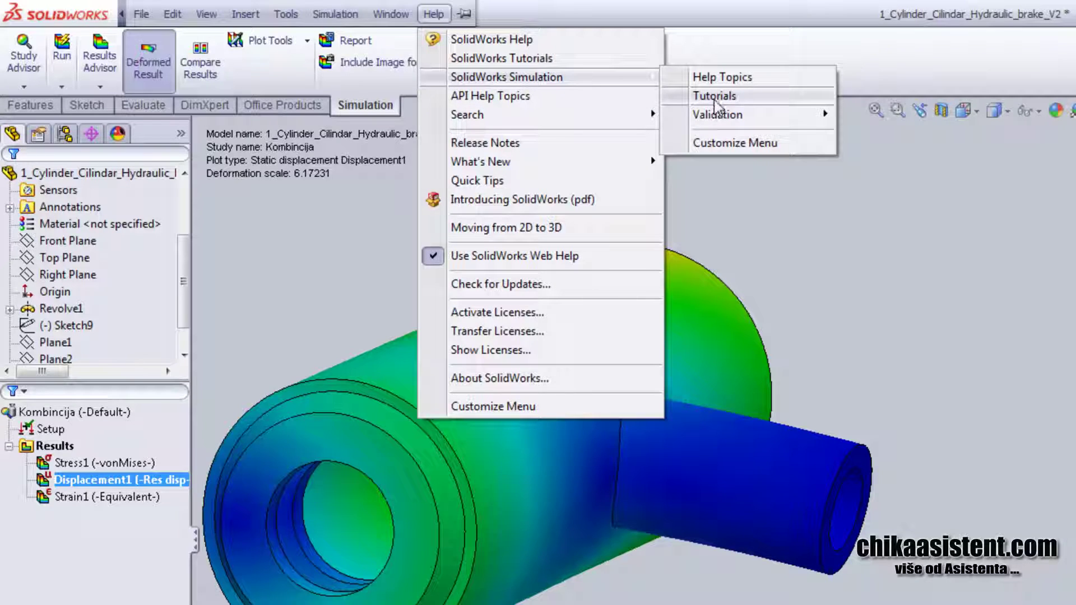
- Browse the SolidWorks Simulation Tutorials' Static lessons, then begin a new study
click(715, 97)
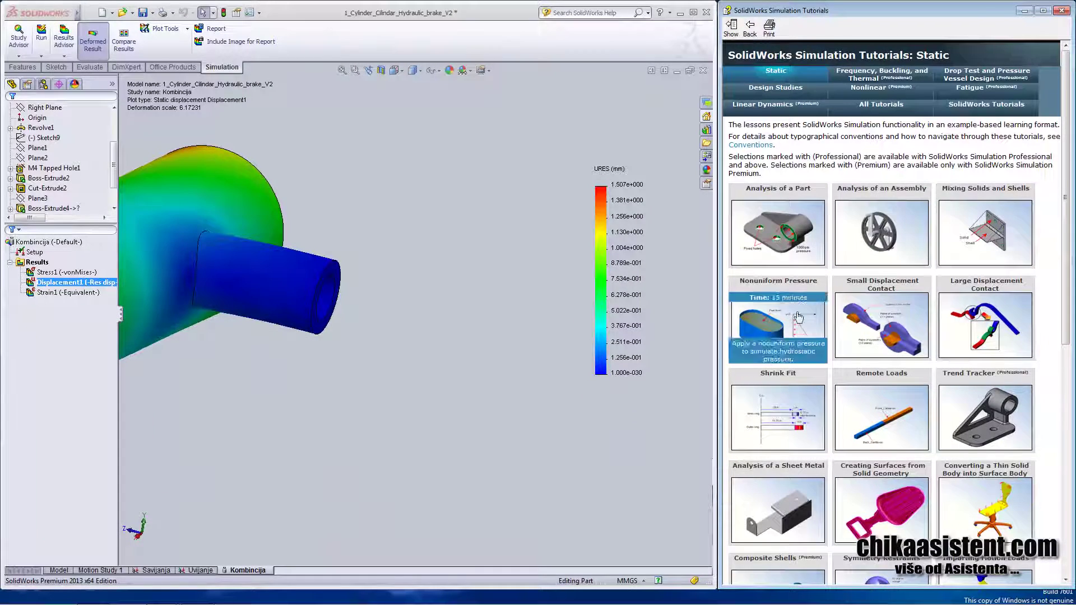
scroll(798, 316, down, 6)
scroll(826, 356, up, 2)
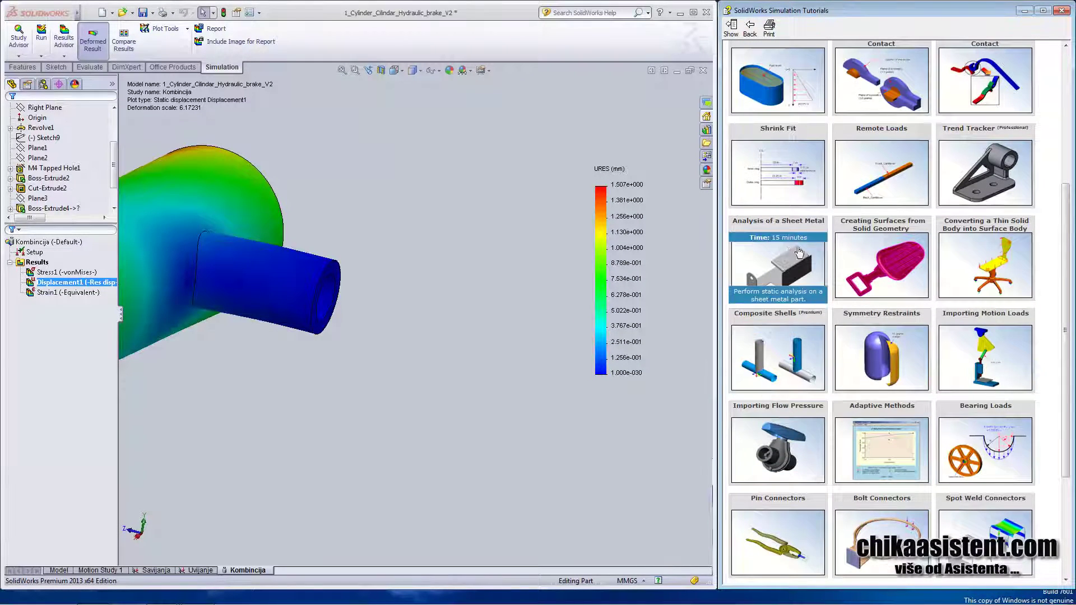
scroll(798, 252, up, 4)
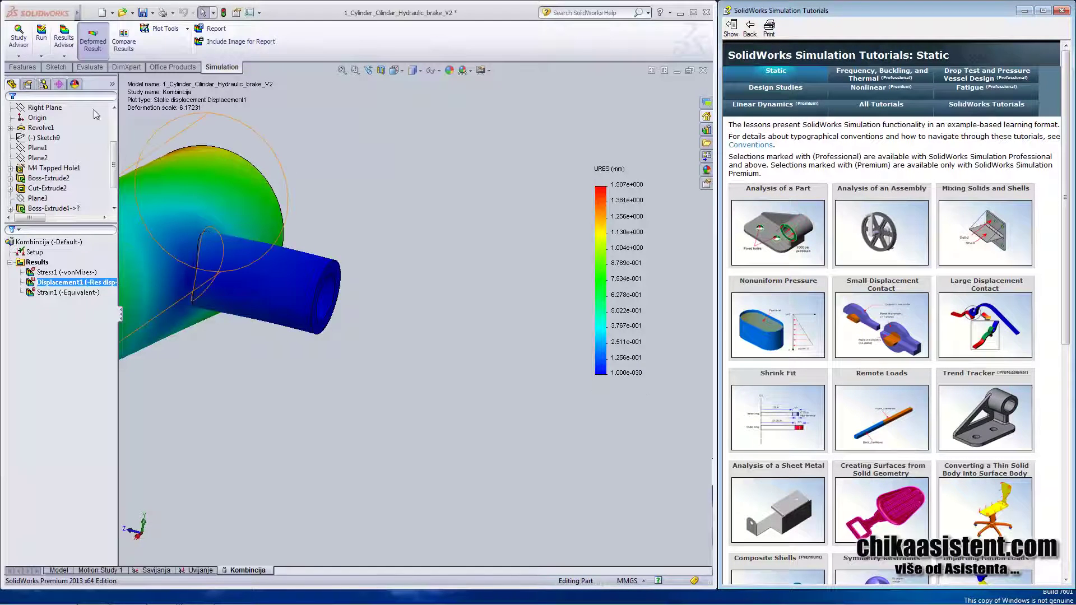
click(18, 55)
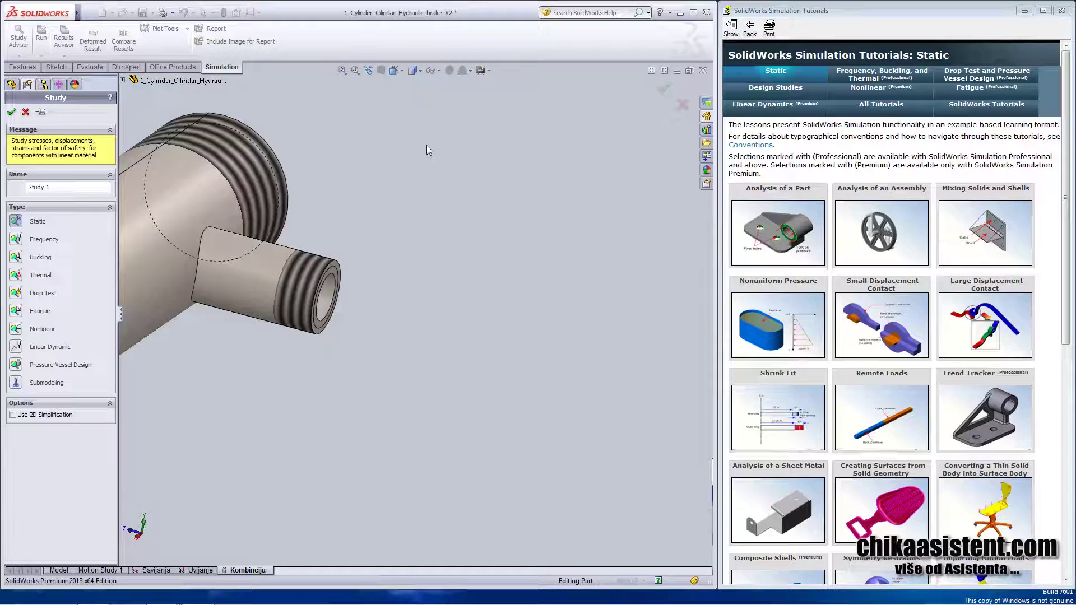
- Maximize SolidWorks over the tutorials and tilt the Kombincija displacement plot
double_click(343, 12)
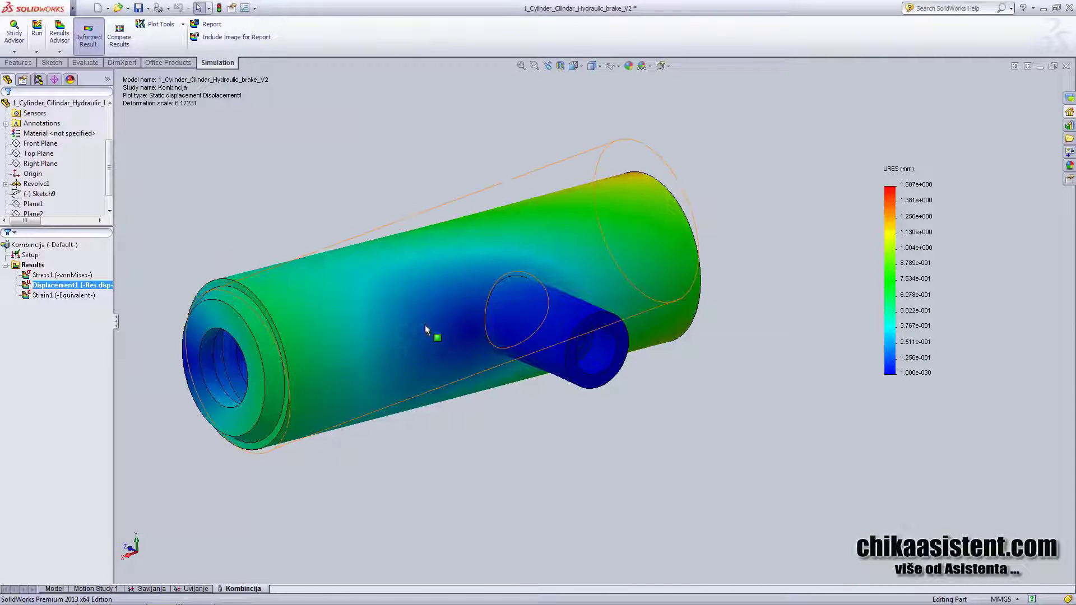
middle_drag(432, 331, 442, 264)
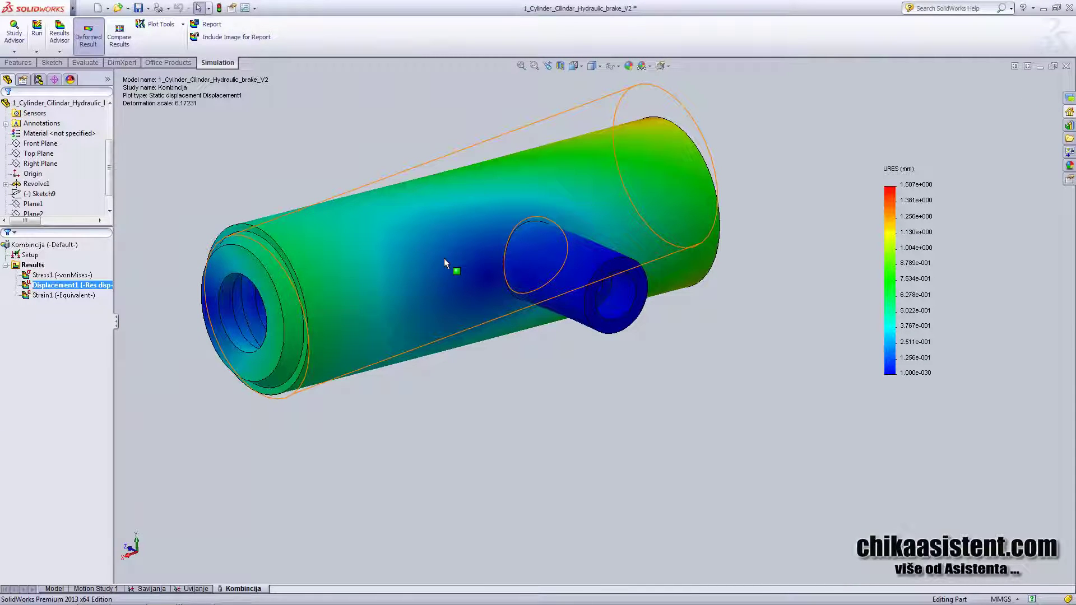